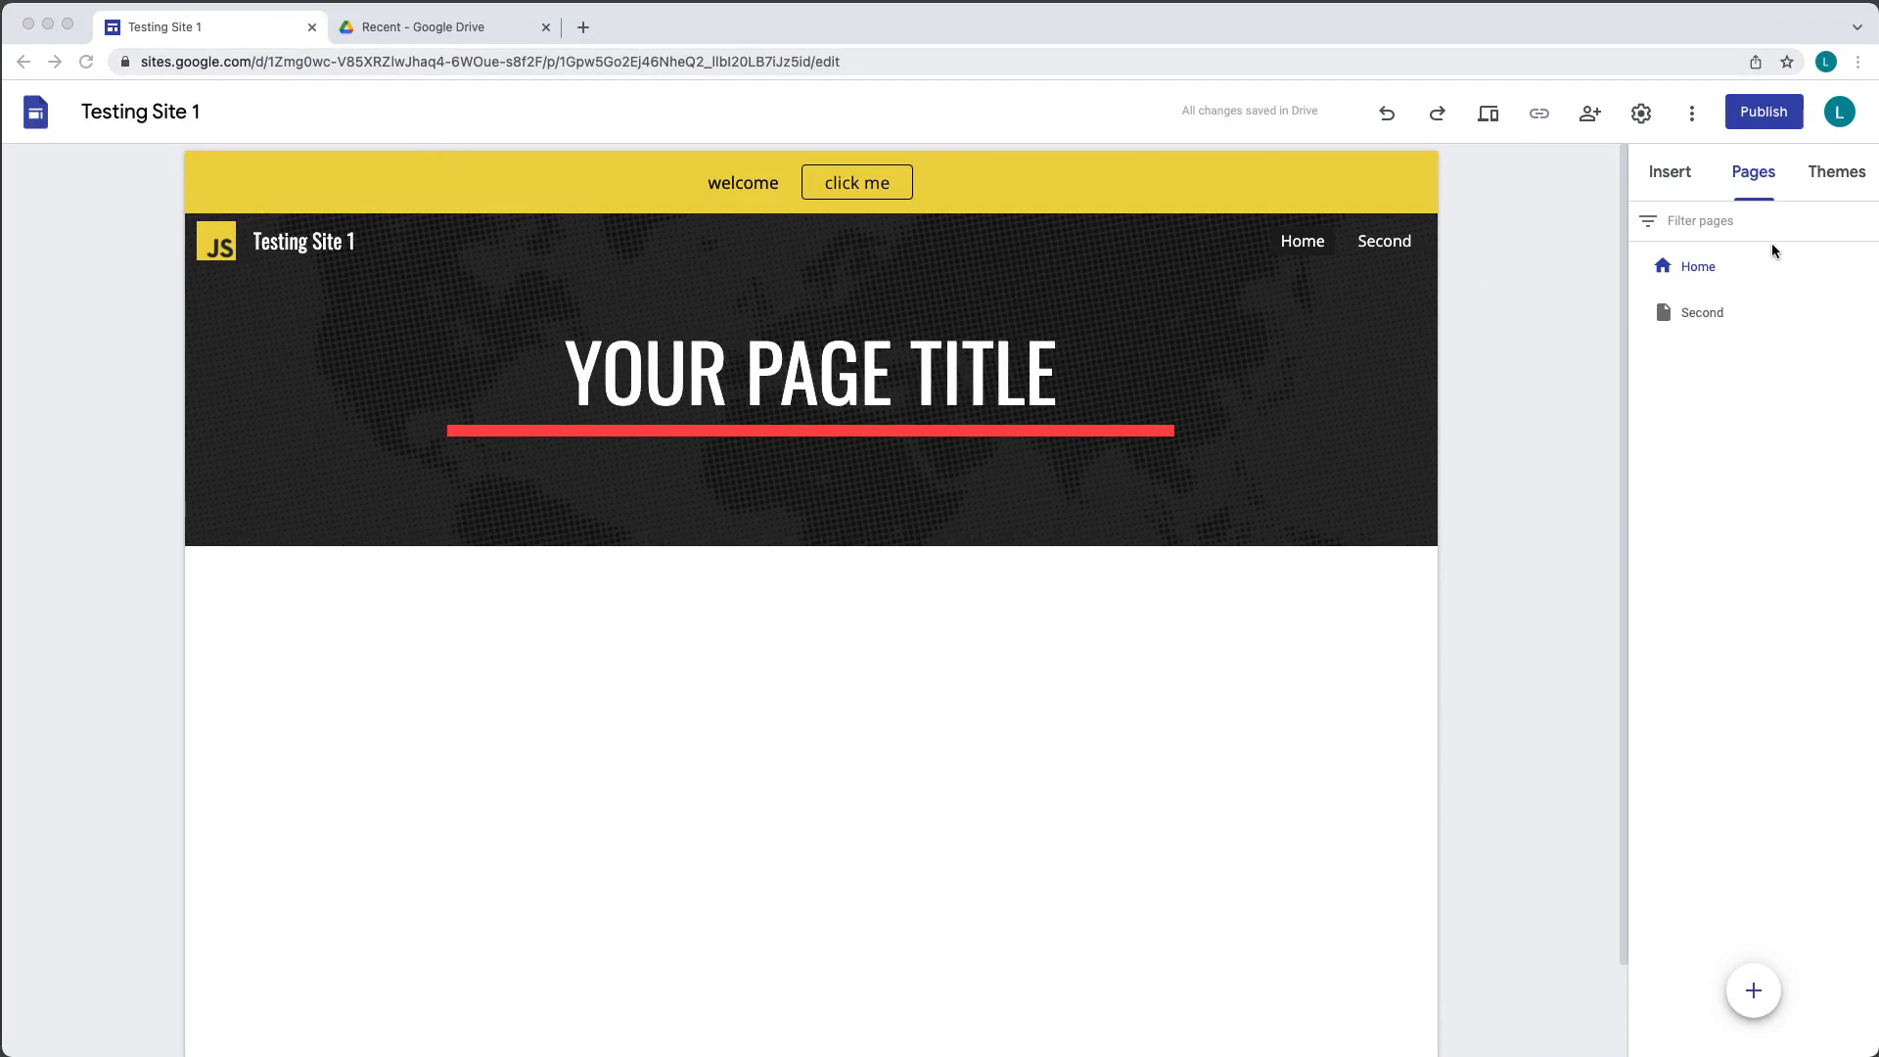
Open the Second page of the site for editing and show the insertable elements
{"action": "left_click", "coordinate": [1674, 174]}
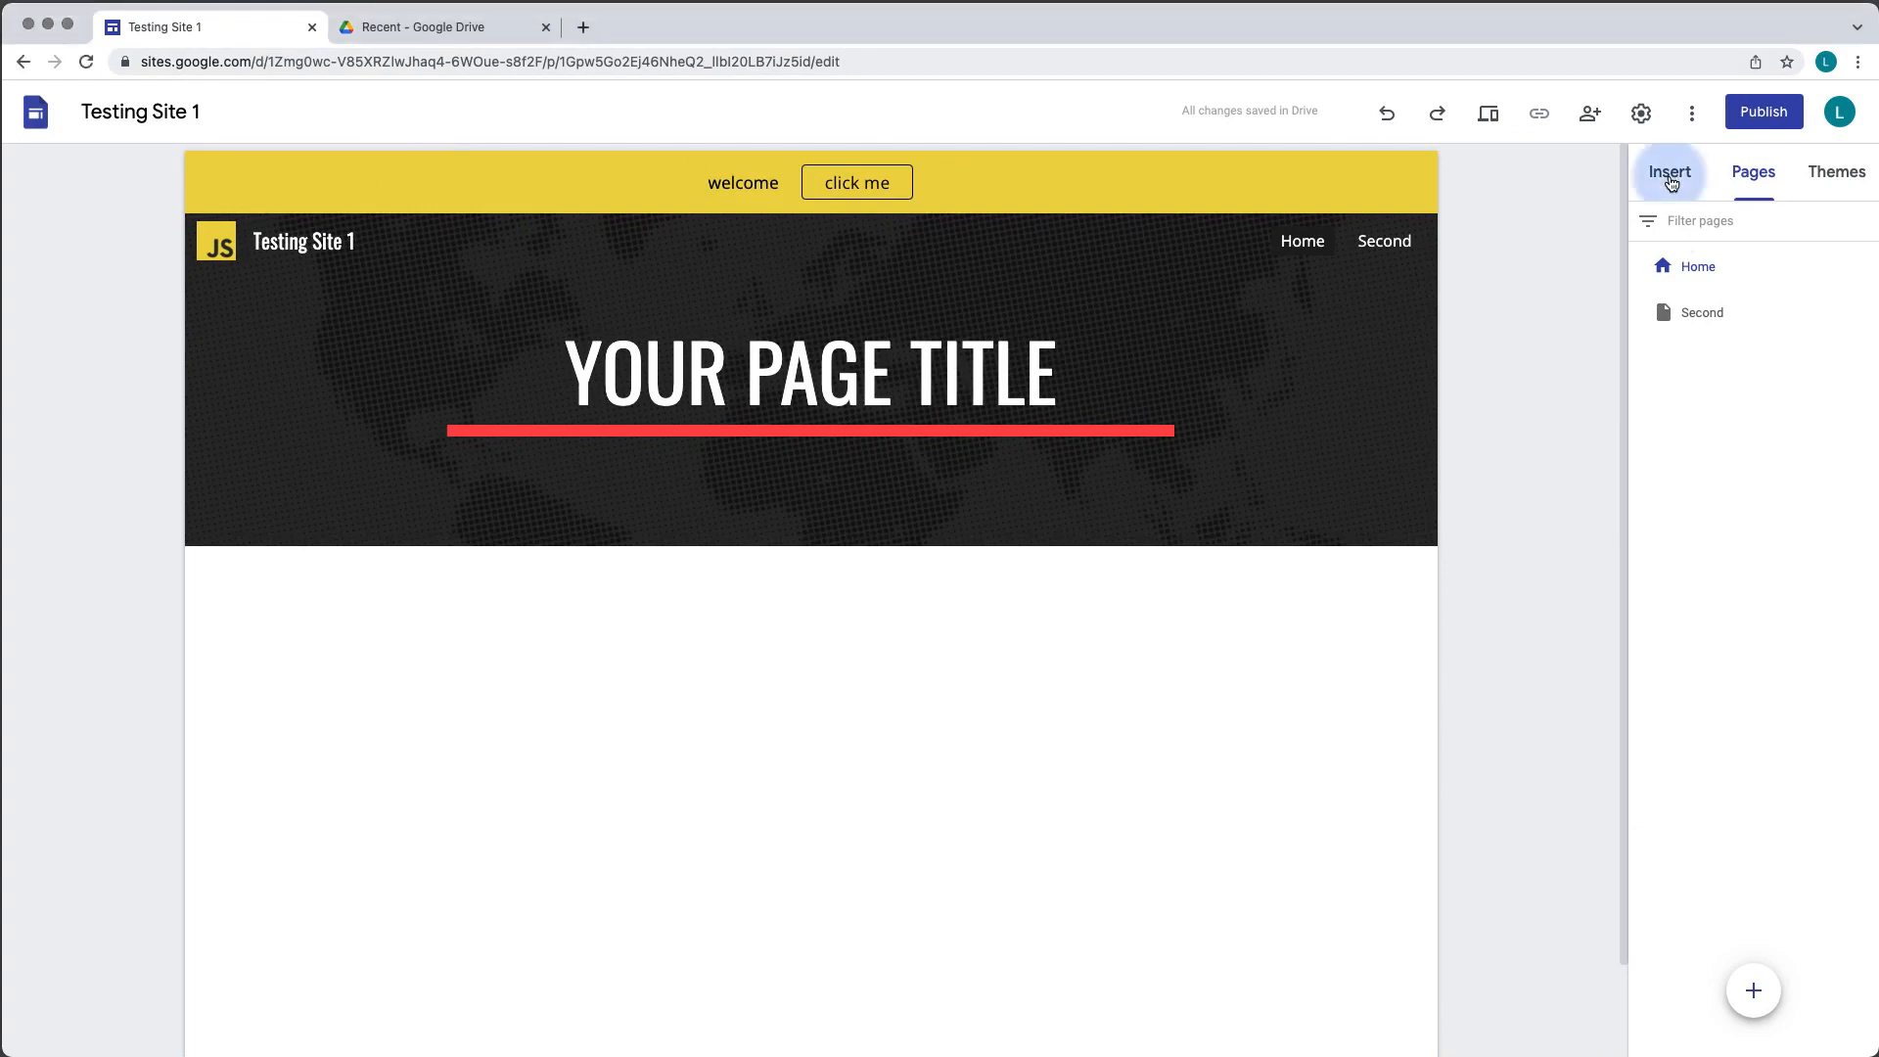
{"action": "left_click", "coordinate": [1752, 176]}
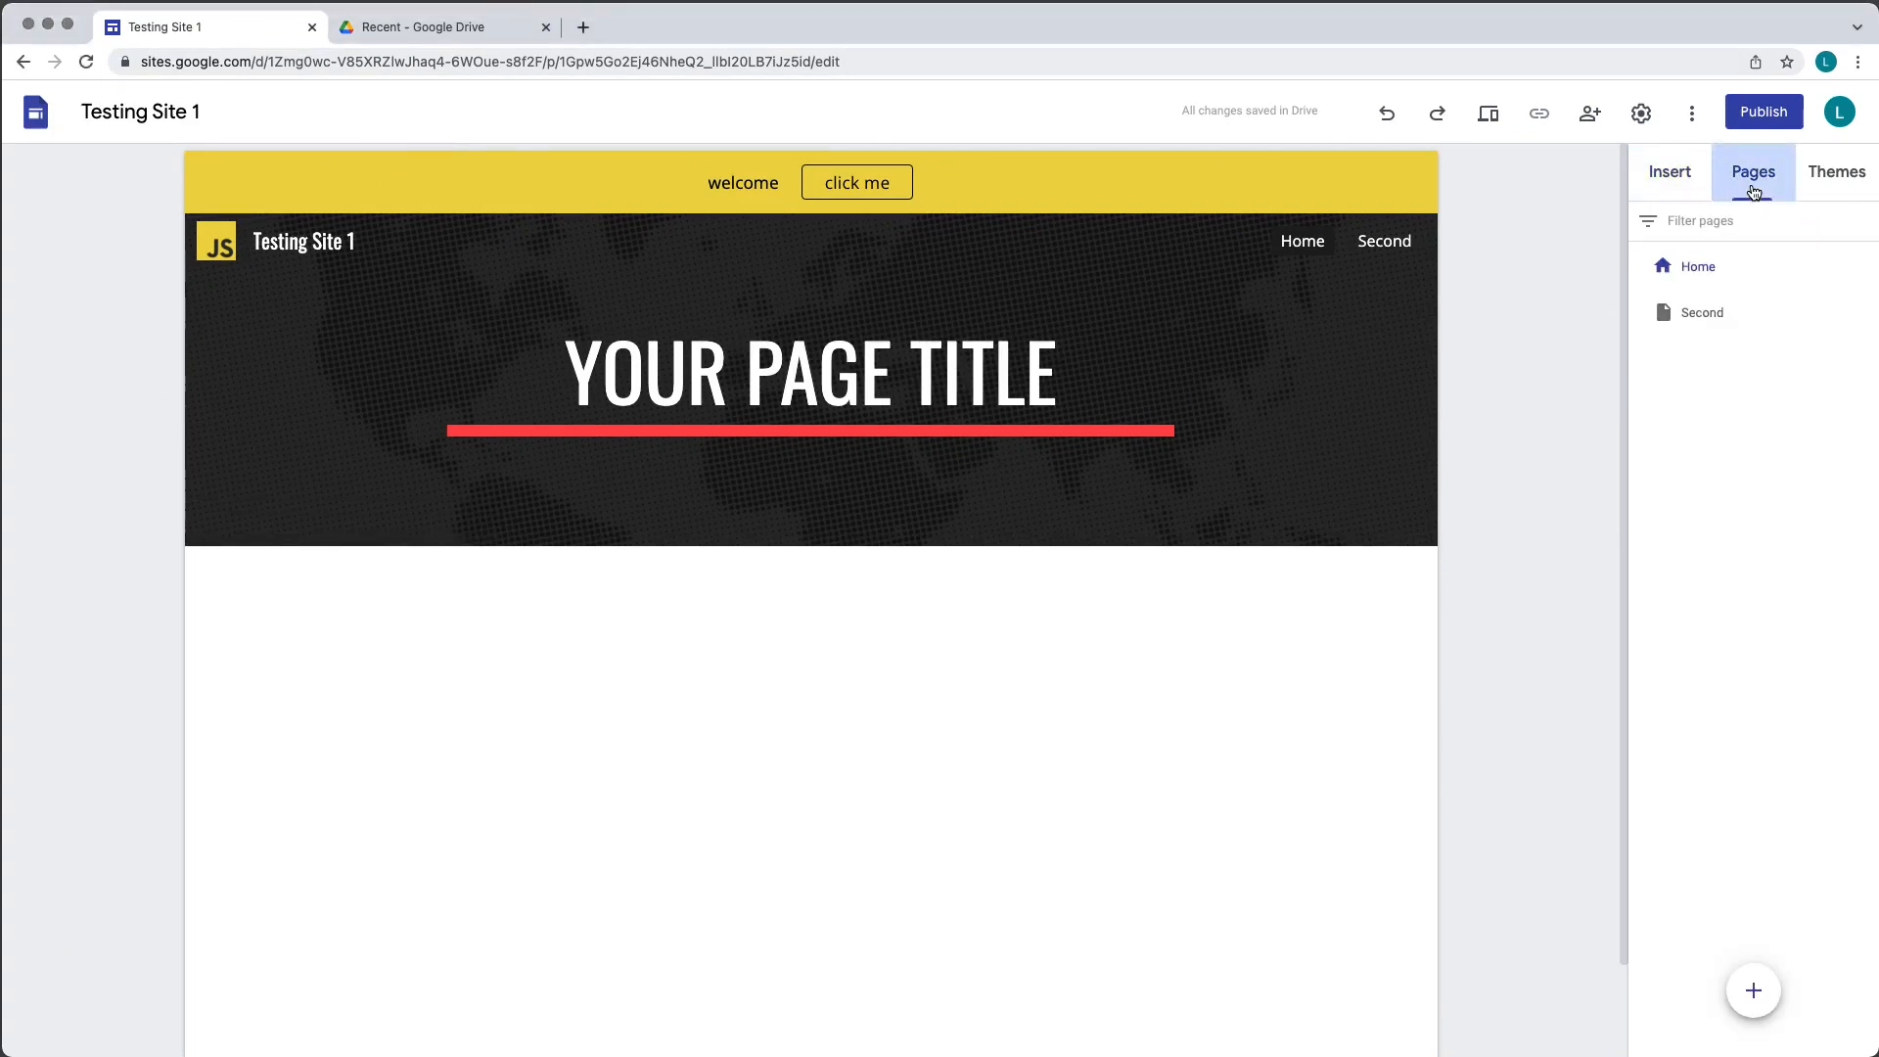
{"action": "left_click", "coordinate": [1697, 310]}
{"action": "left_click", "coordinate": [1672, 176]}
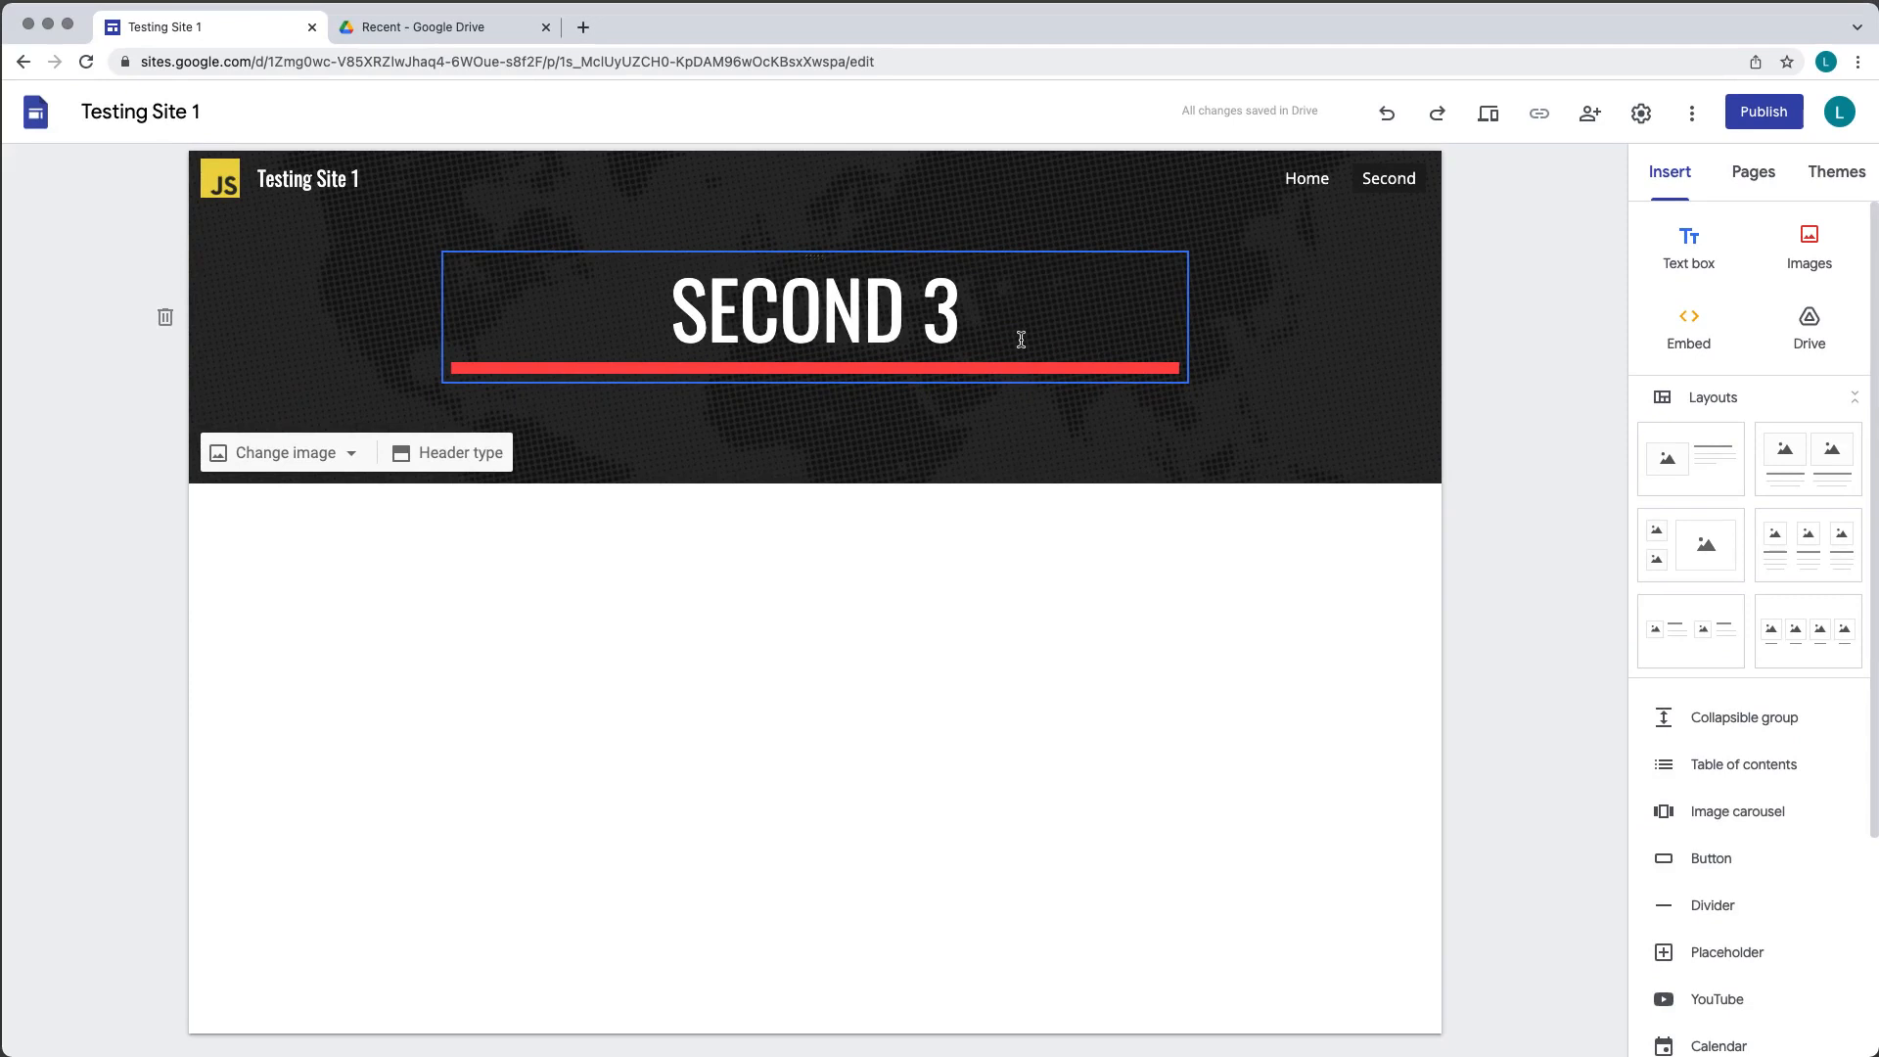
Try the Heading style, Bree Serif font and size 30 on the page title, and restore the Title style
{"action": "left_click", "coordinate": [1049, 254]}
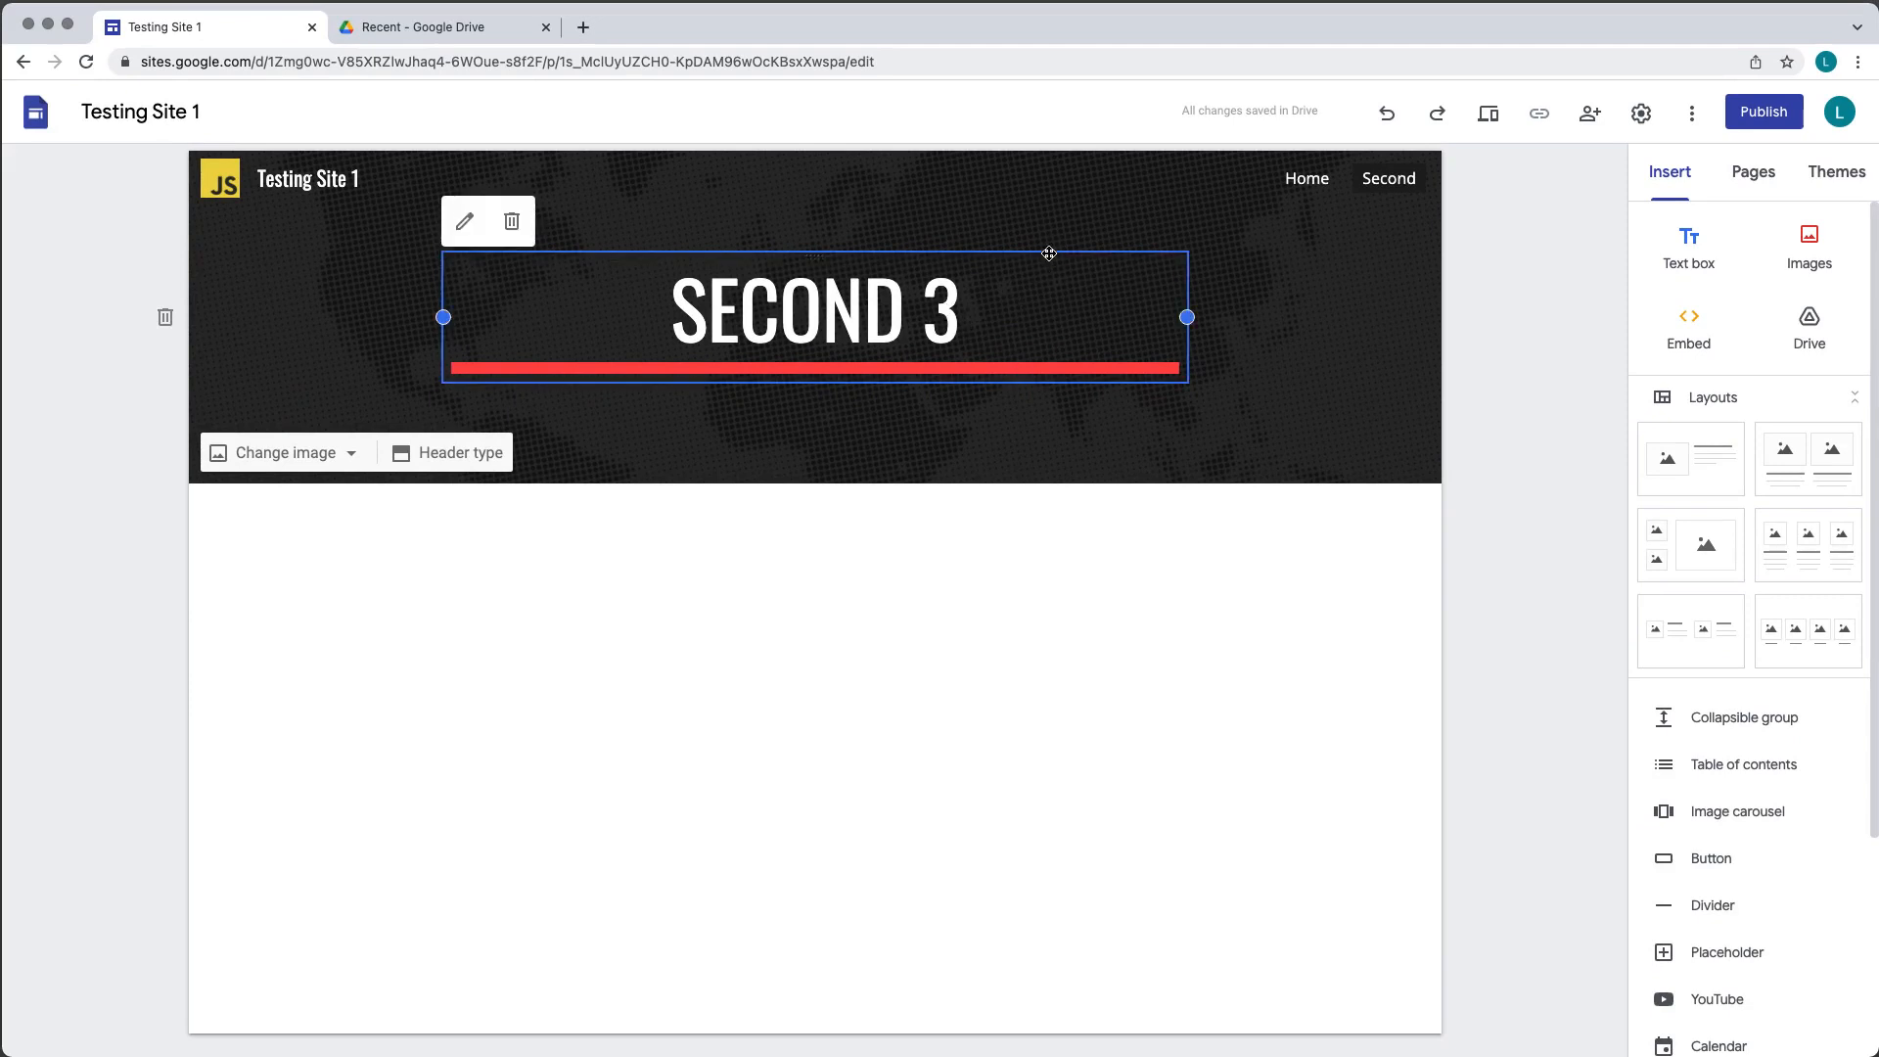
{"action": "left_click", "coordinate": [466, 227]}
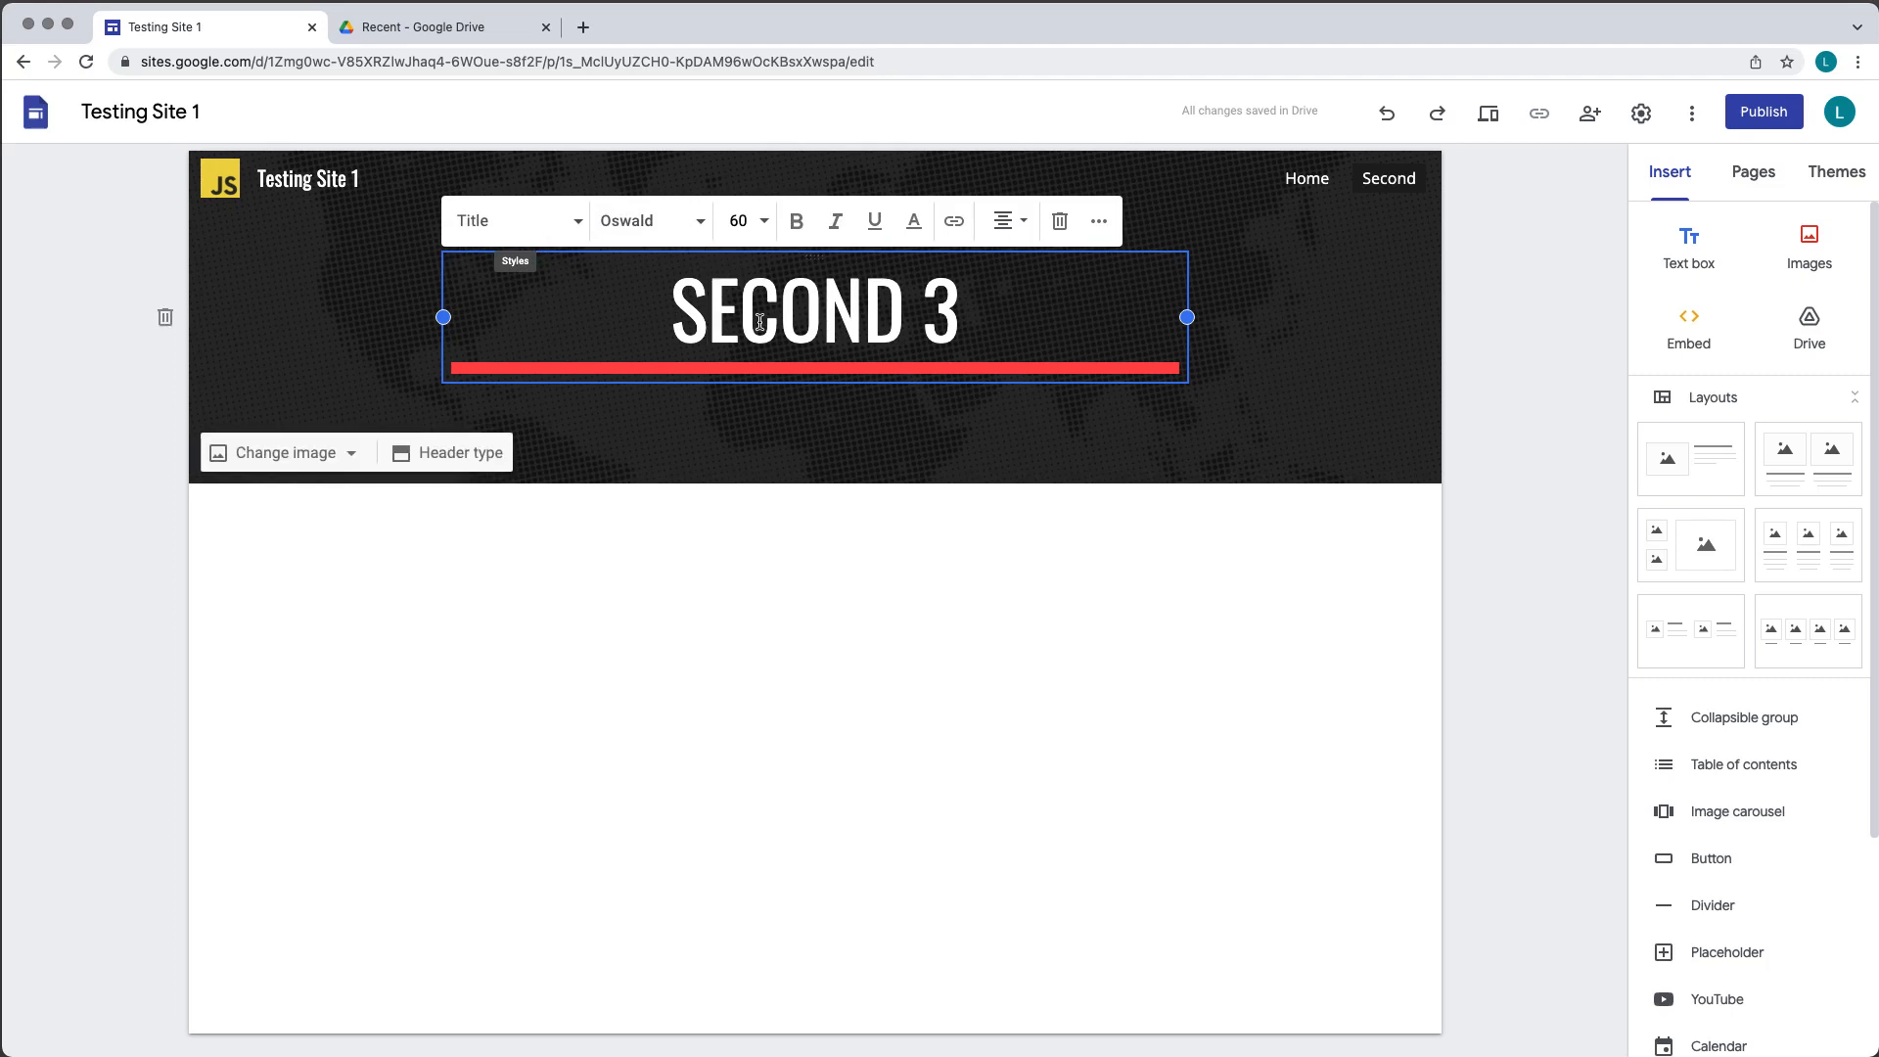
{"action": "left_click", "coordinate": [577, 227]}
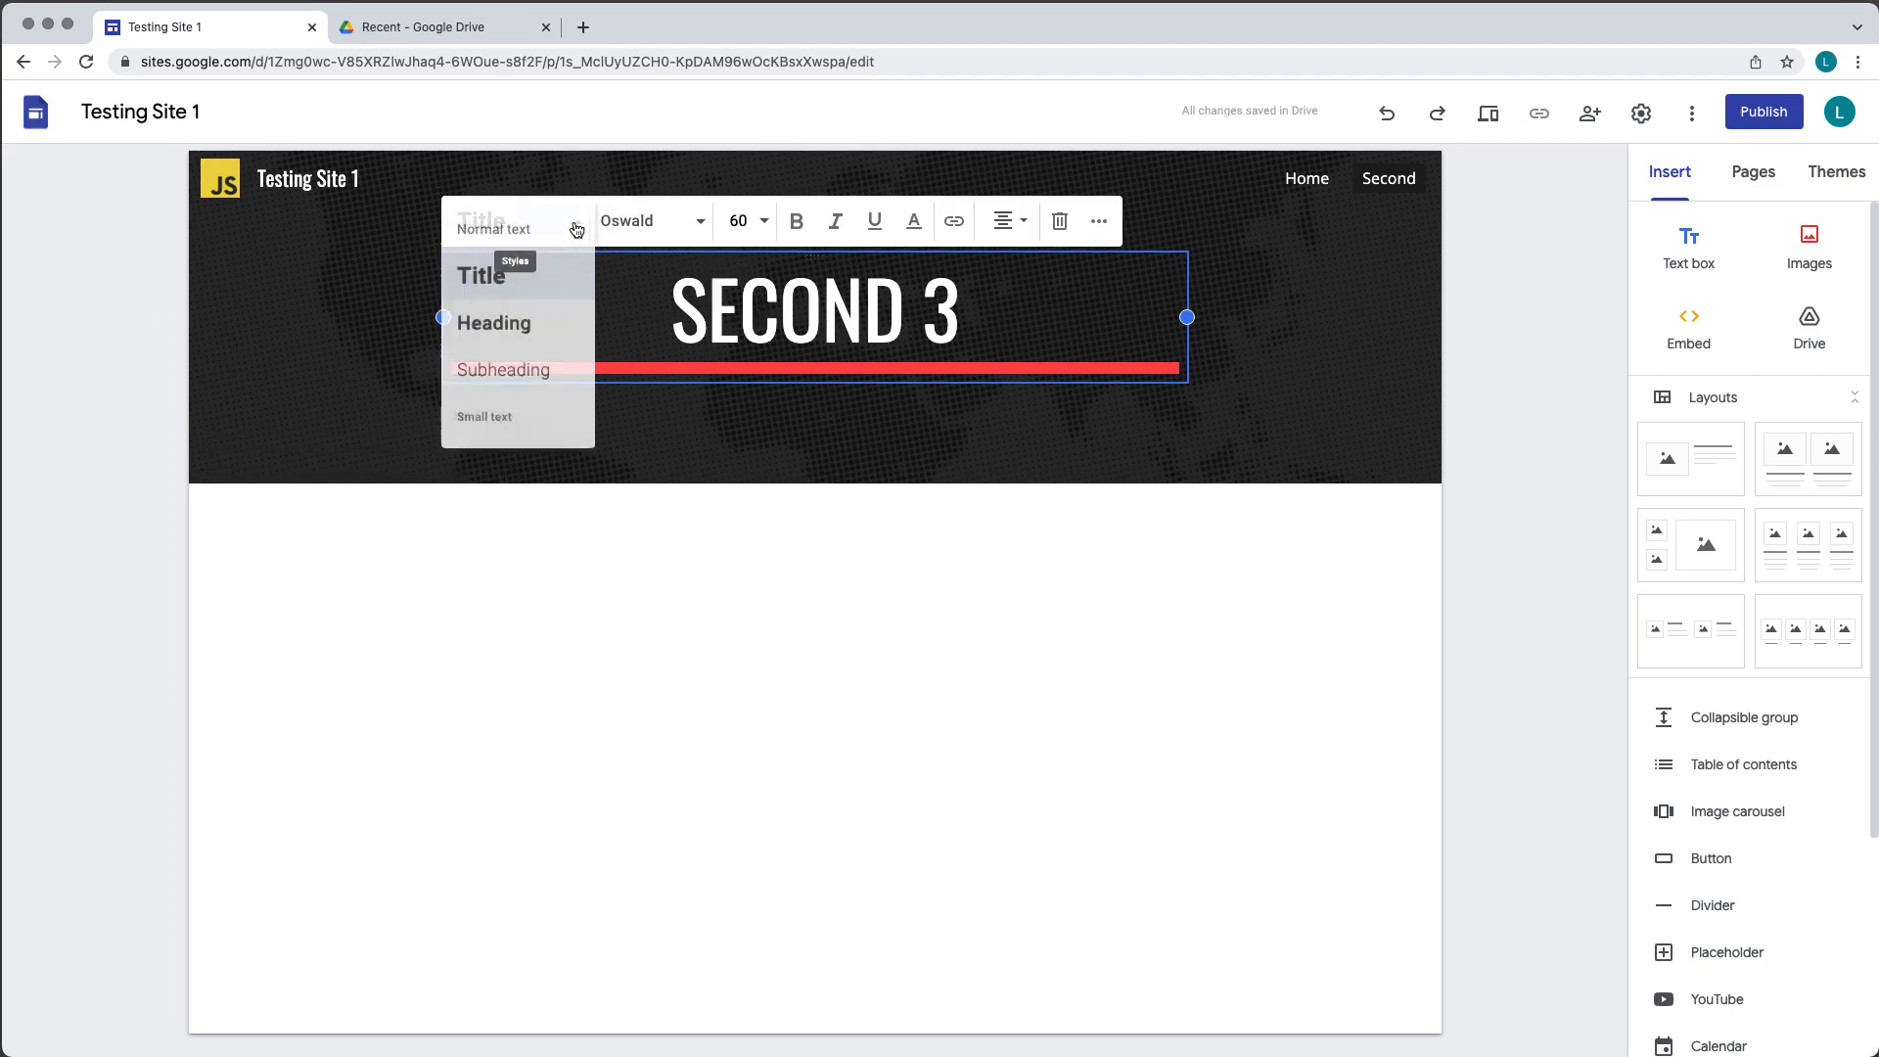
{"action": "left_click", "coordinate": [501, 321]}
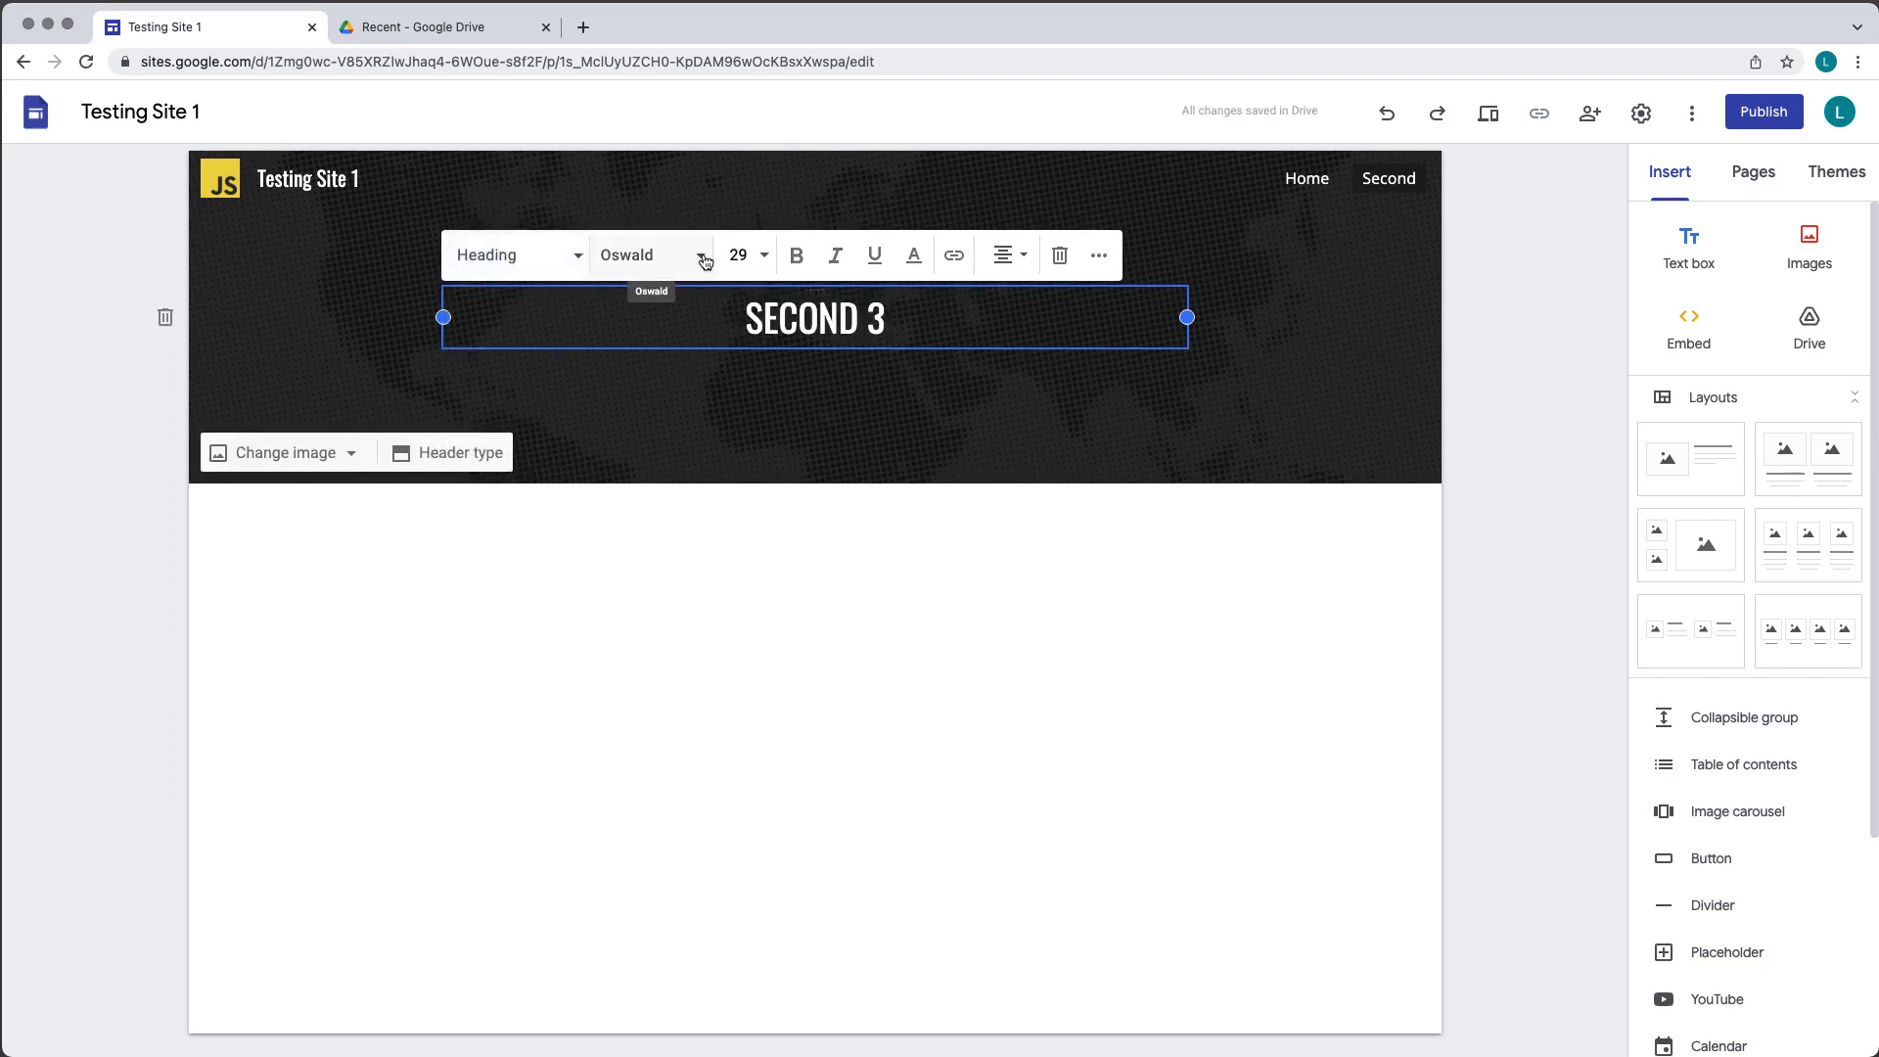
{"action": "left_click", "coordinate": [704, 258]}
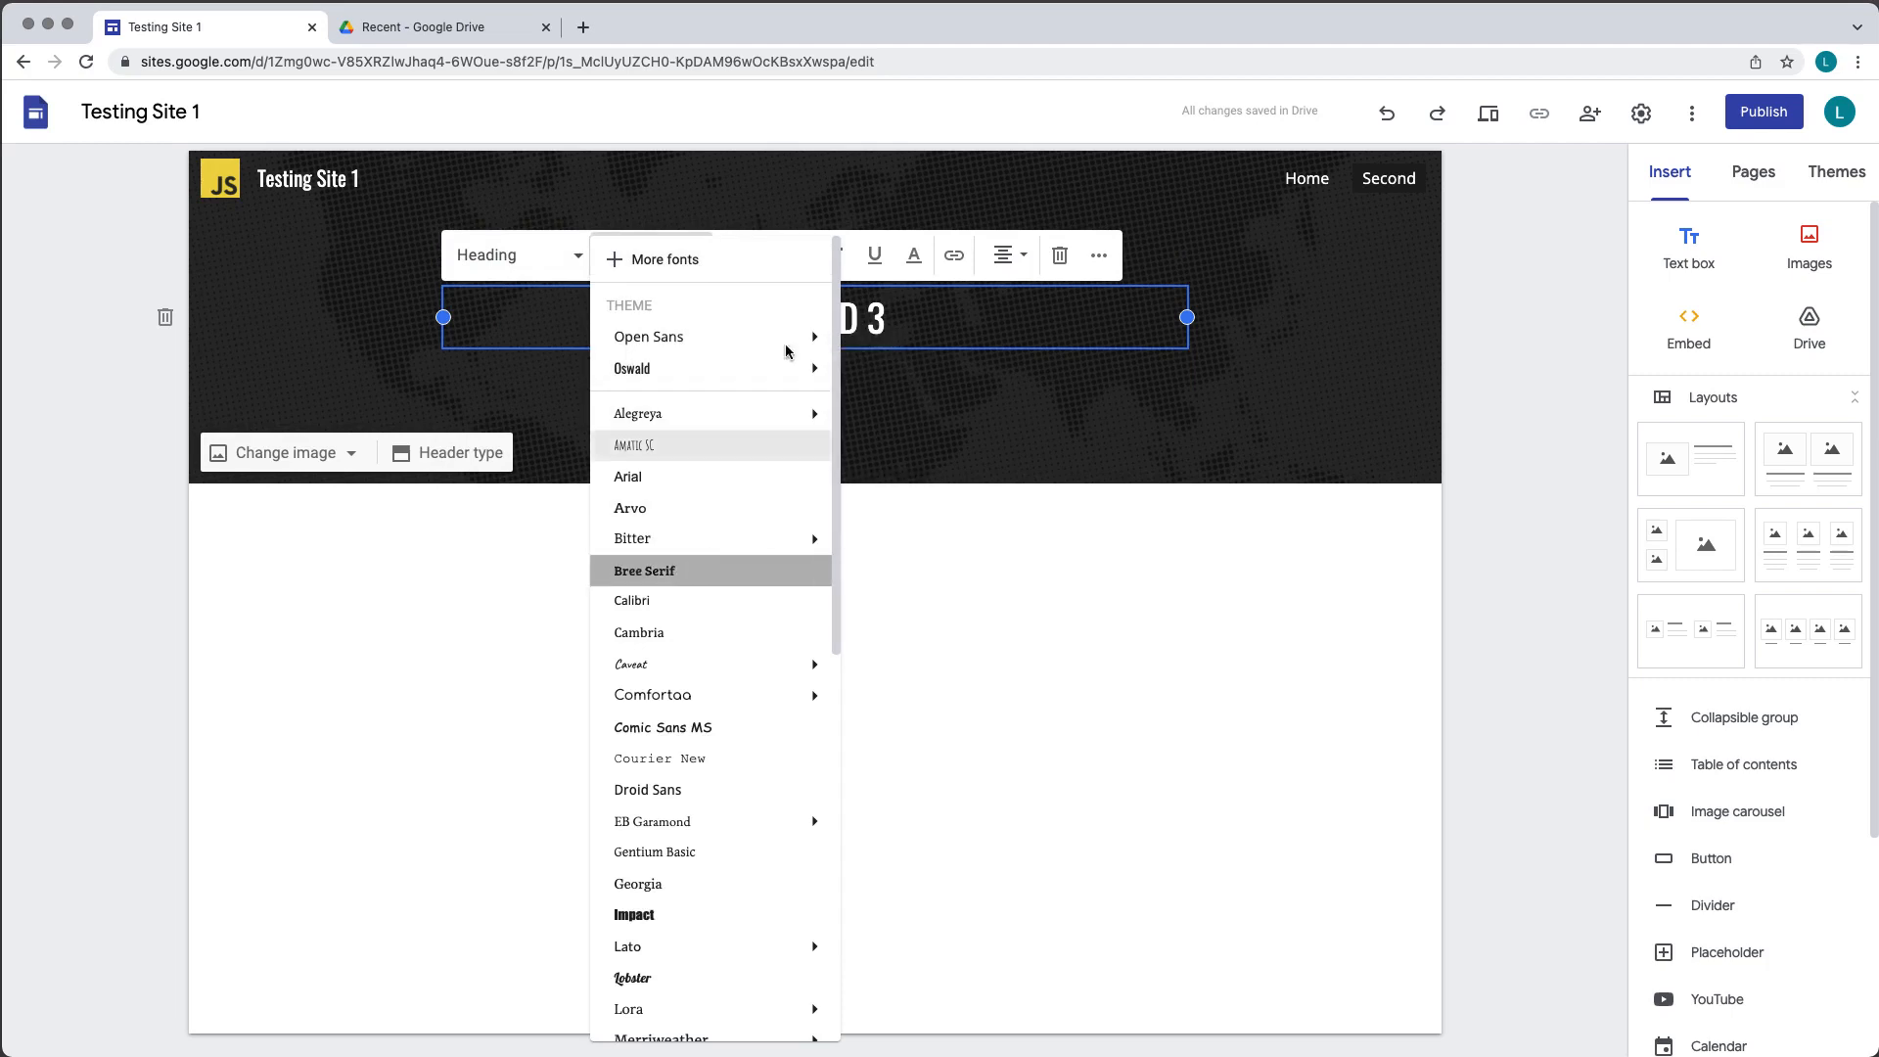
{"action": "left_click", "coordinate": [644, 570]}
{"action": "left_click", "coordinate": [754, 256]}
{"action": "left_click", "coordinate": [738, 632]}
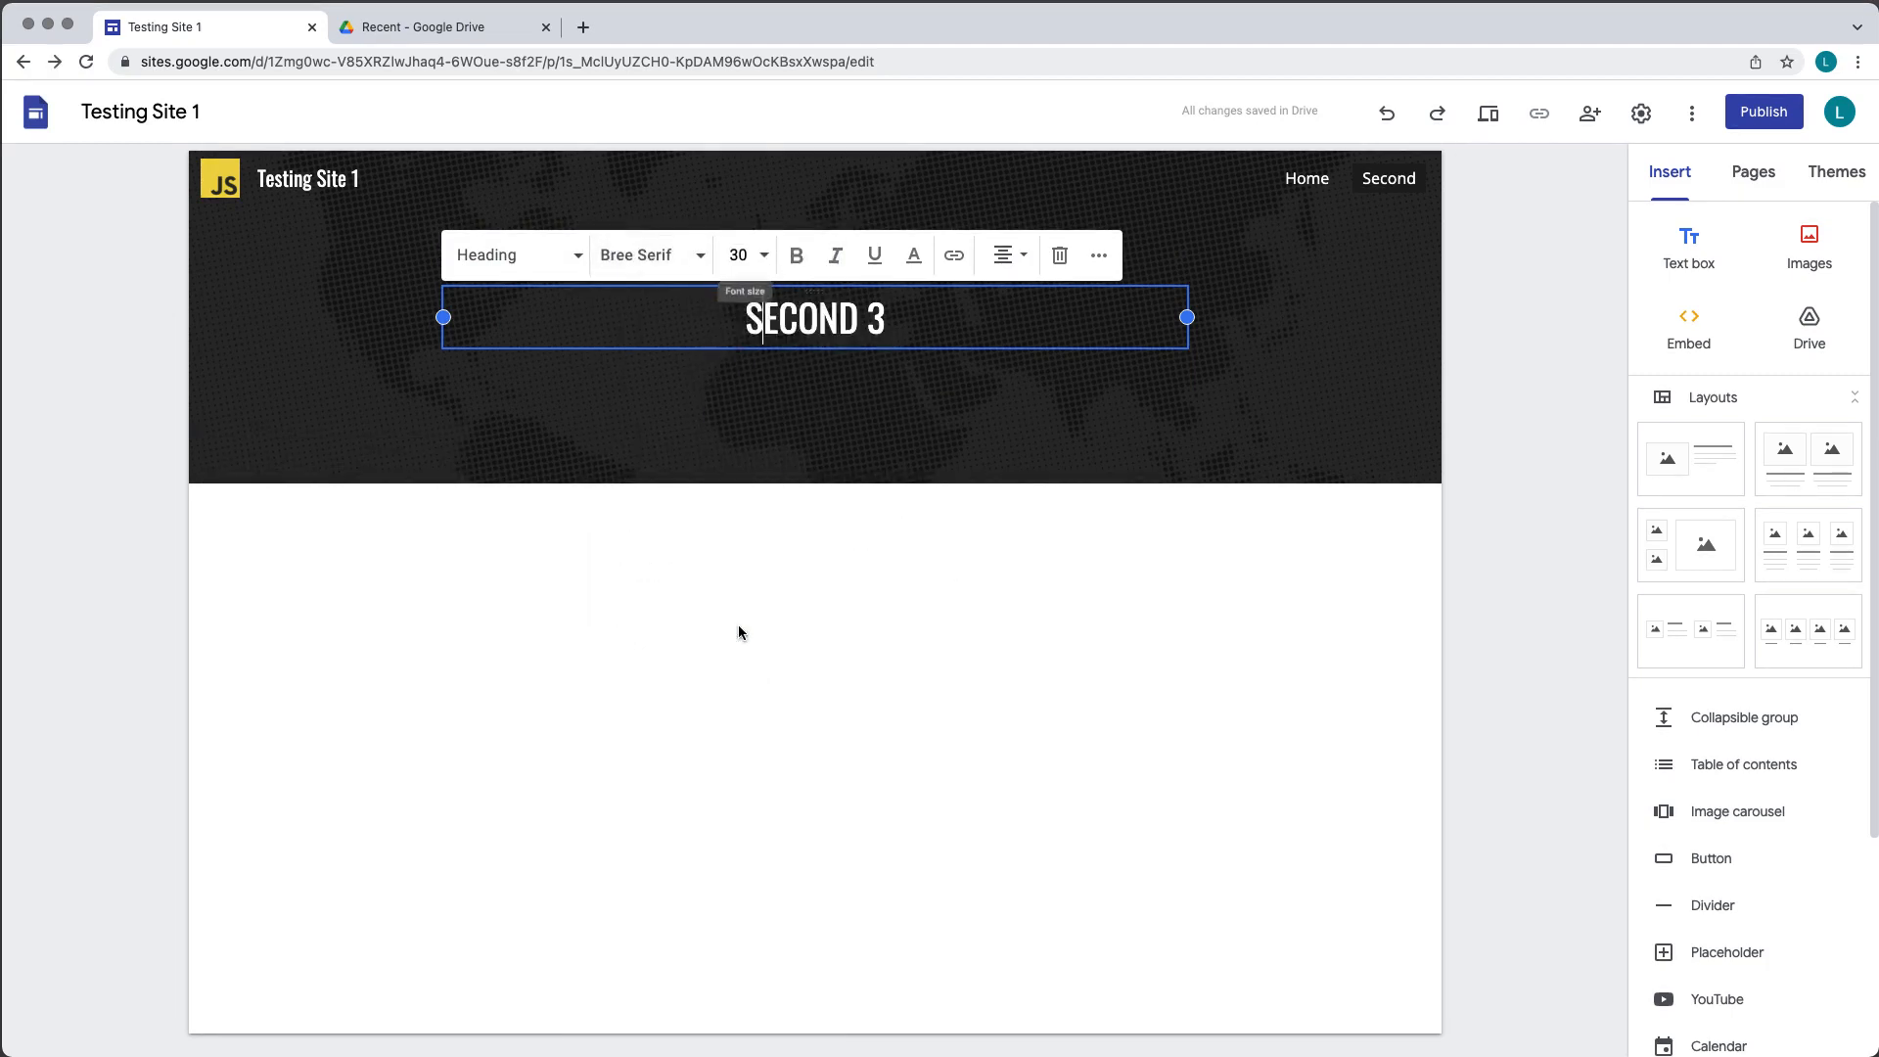
{"action": "left_click", "coordinate": [576, 258]}
{"action": "left_click", "coordinate": [529, 327]}
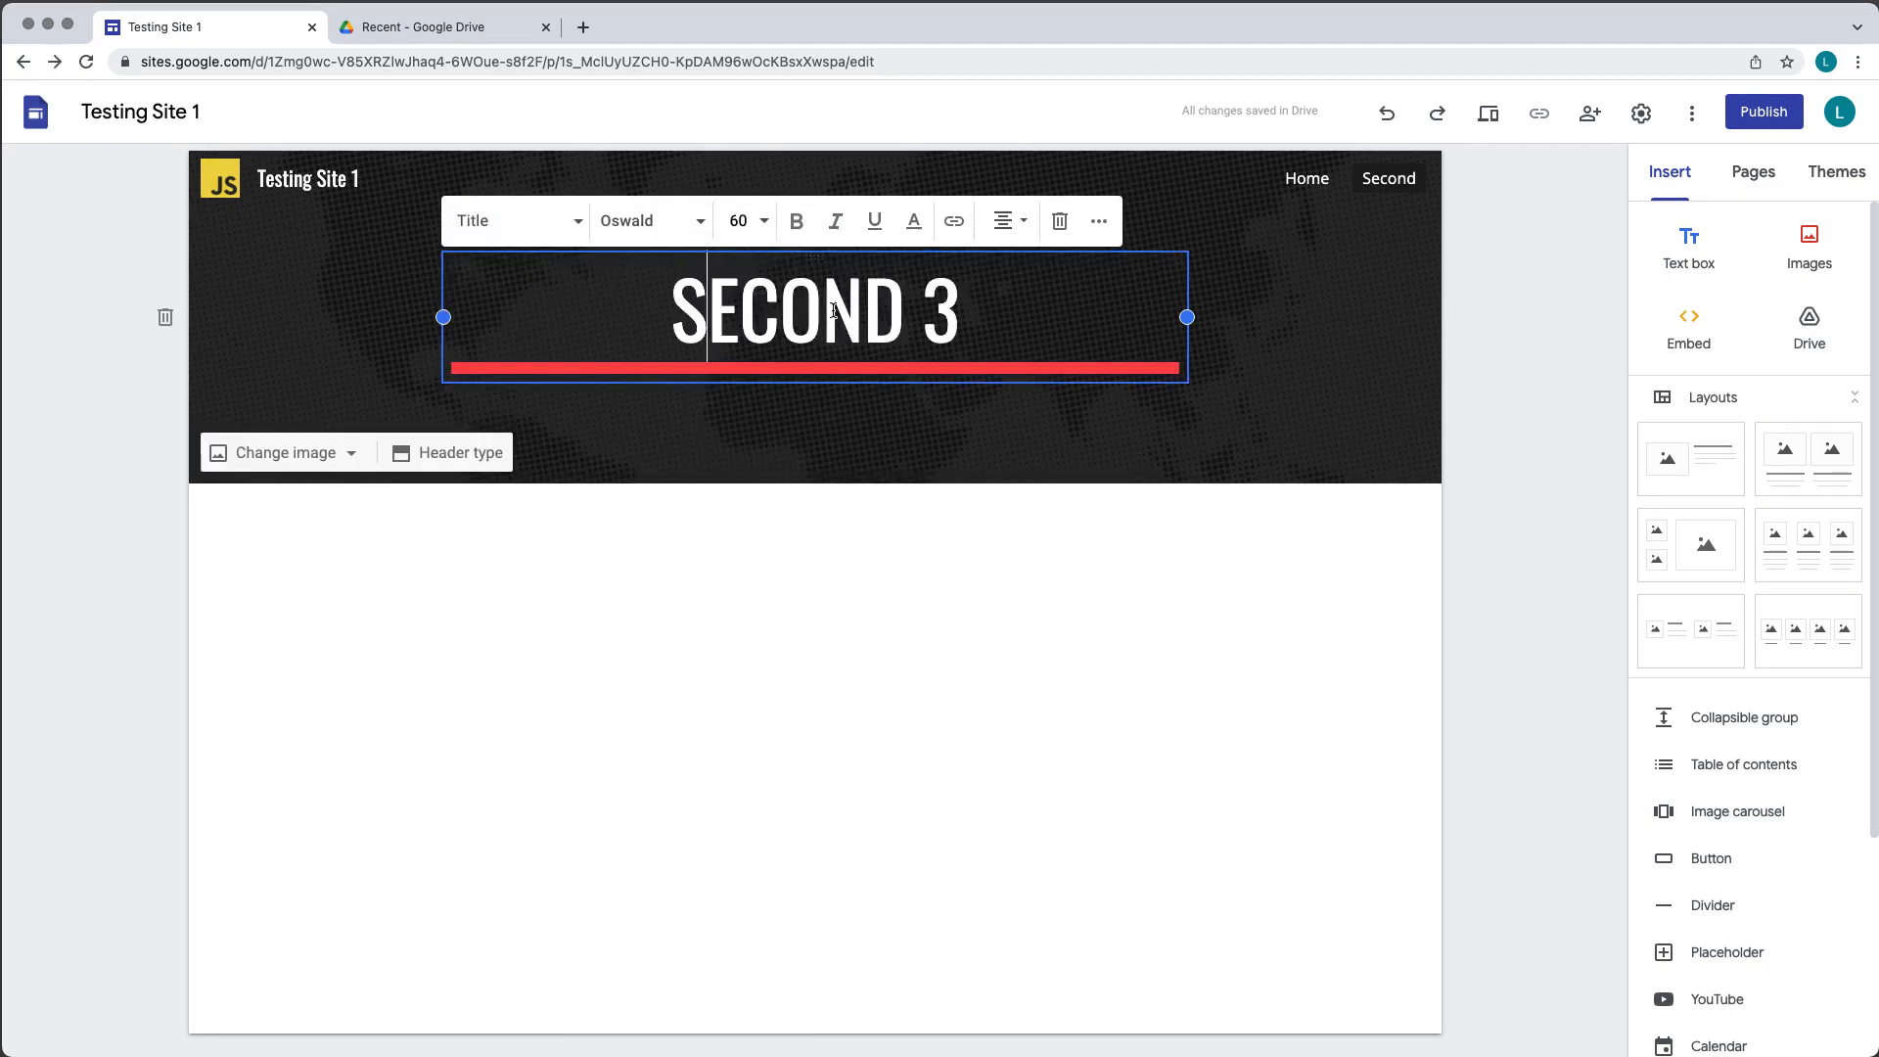
{"action": "left_click", "coordinate": [1099, 221]}
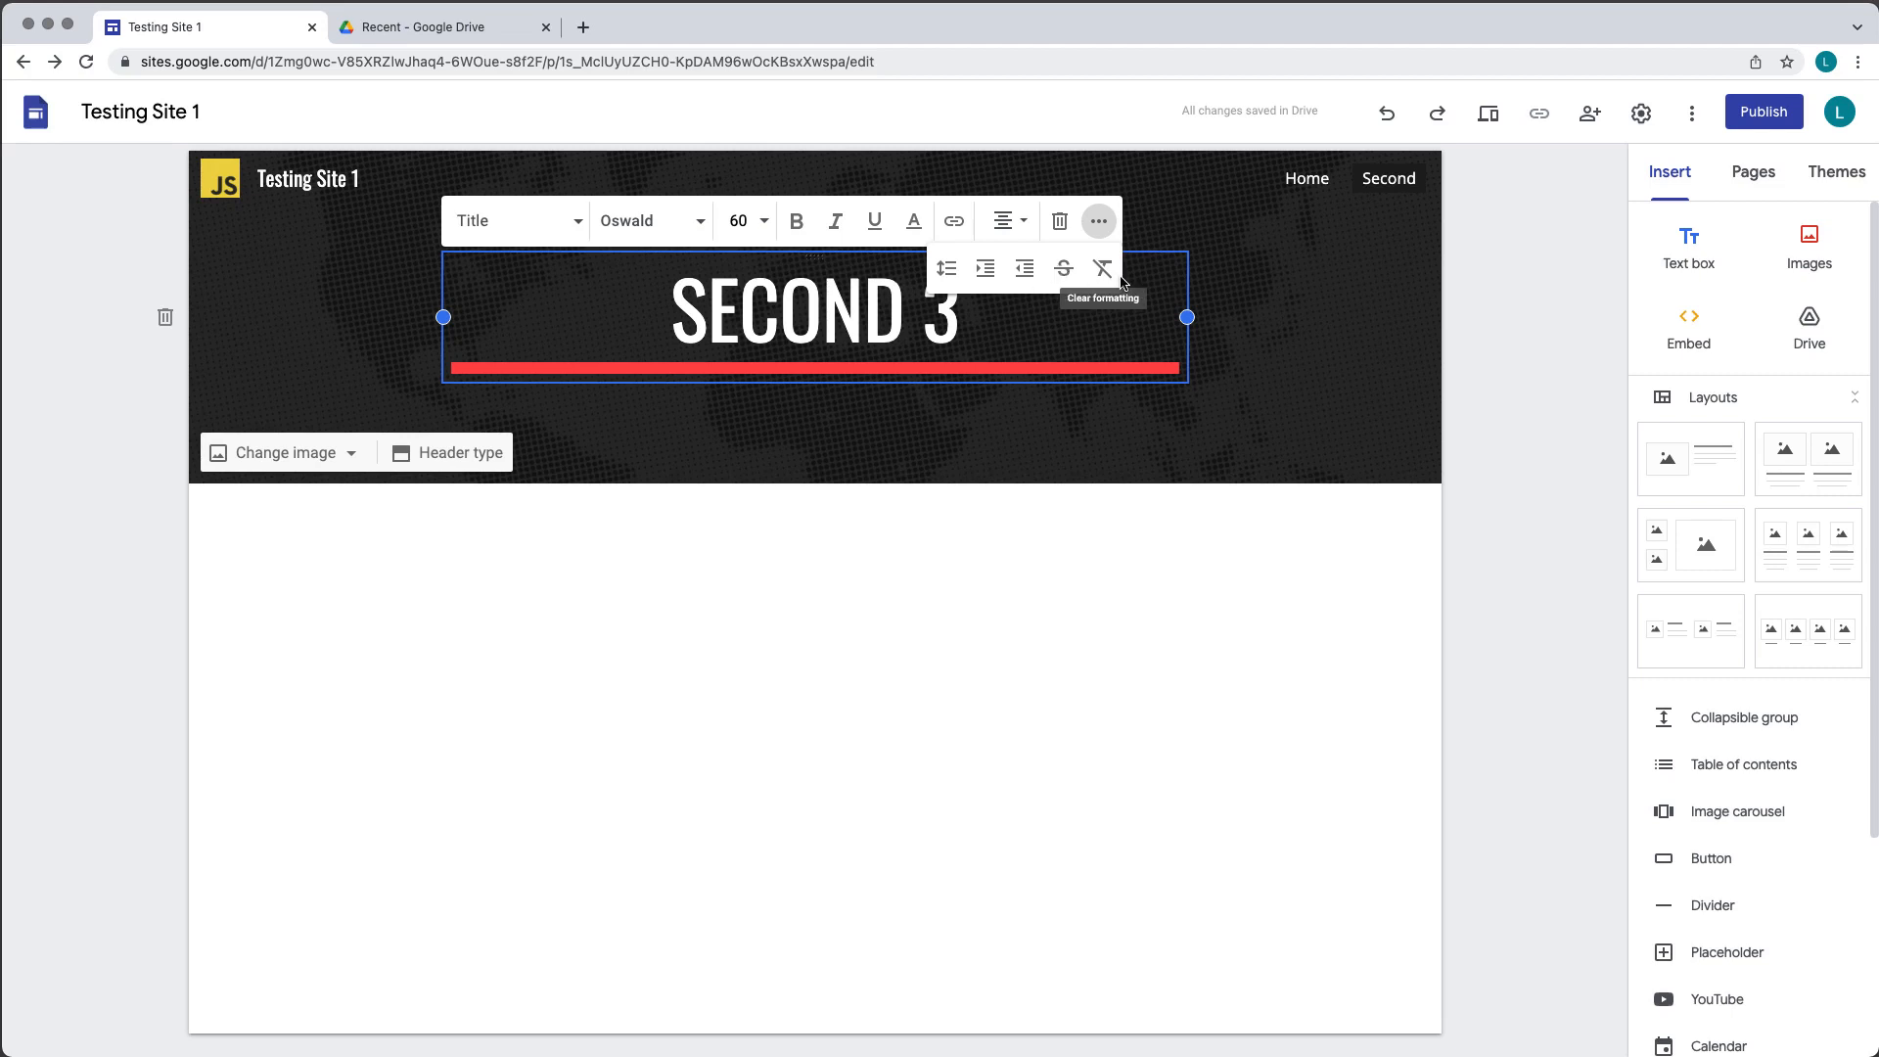
{"action": "left_click", "coordinate": [1253, 305]}
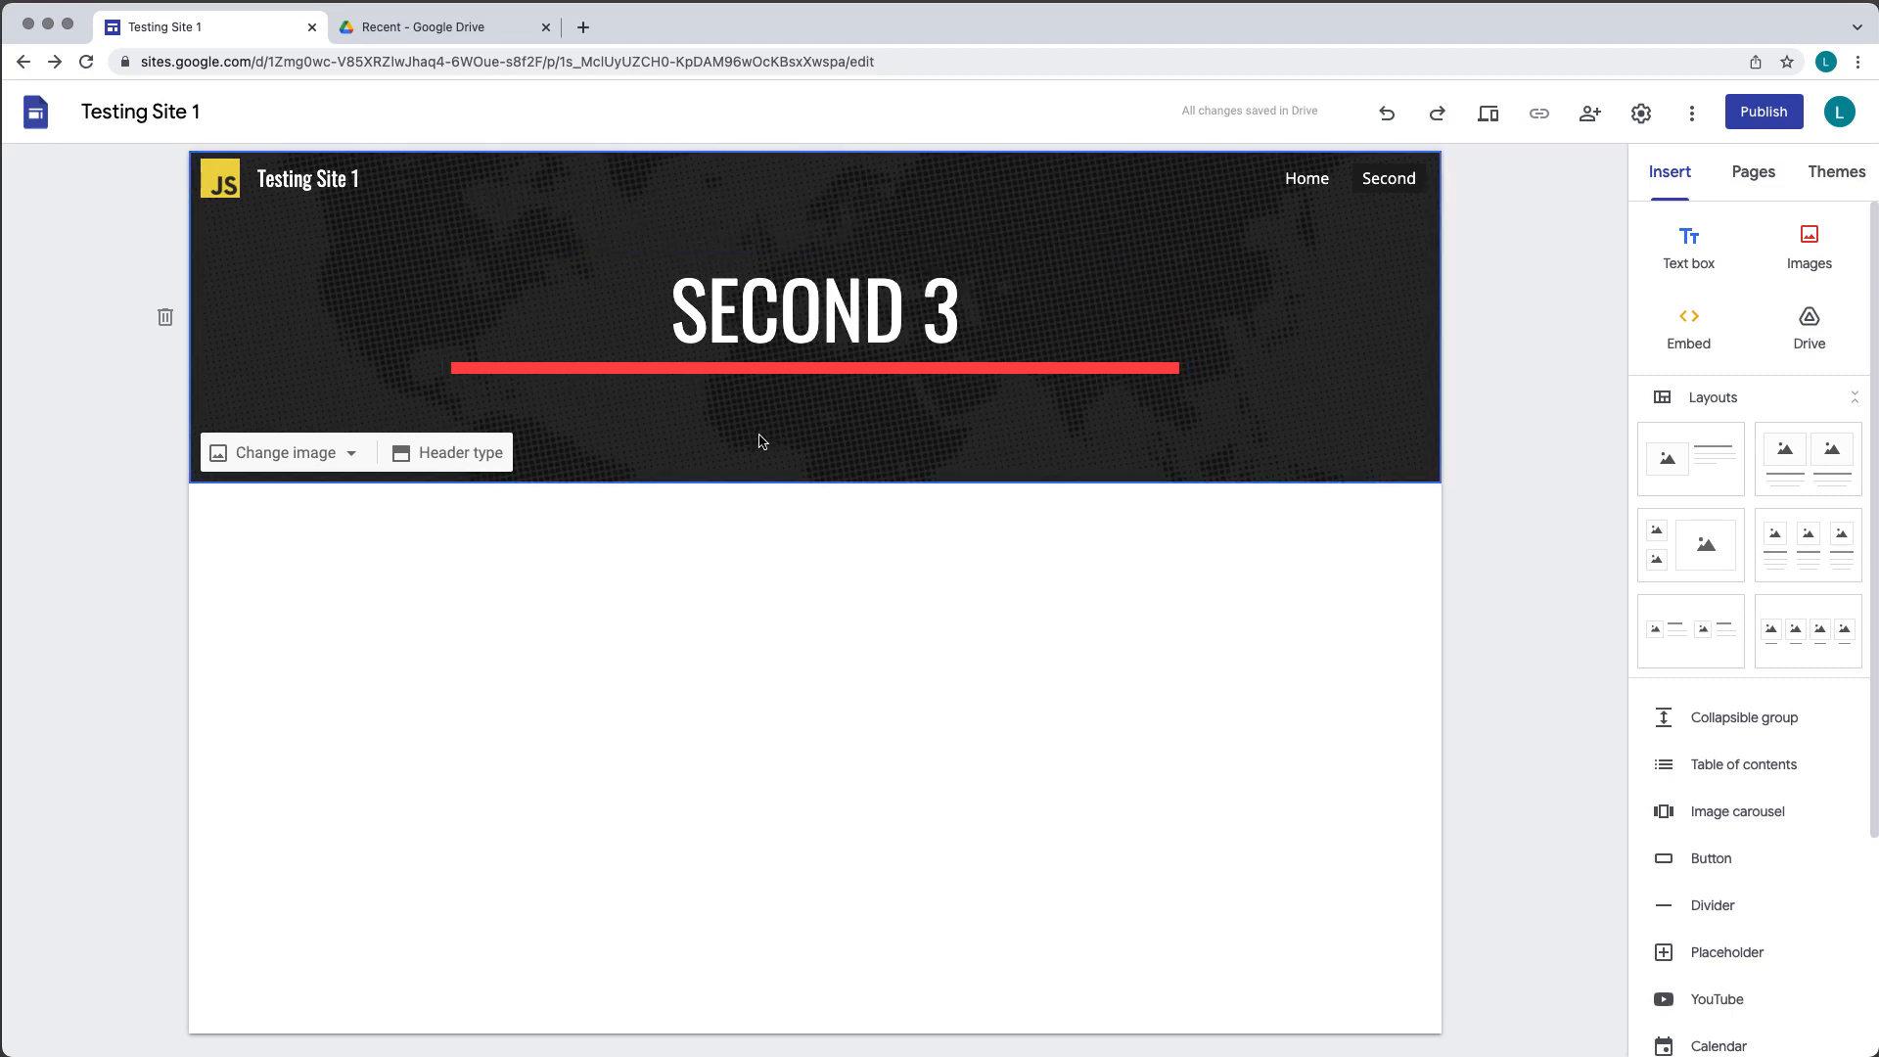
{"action": "left_click", "coordinate": [820, 344]}
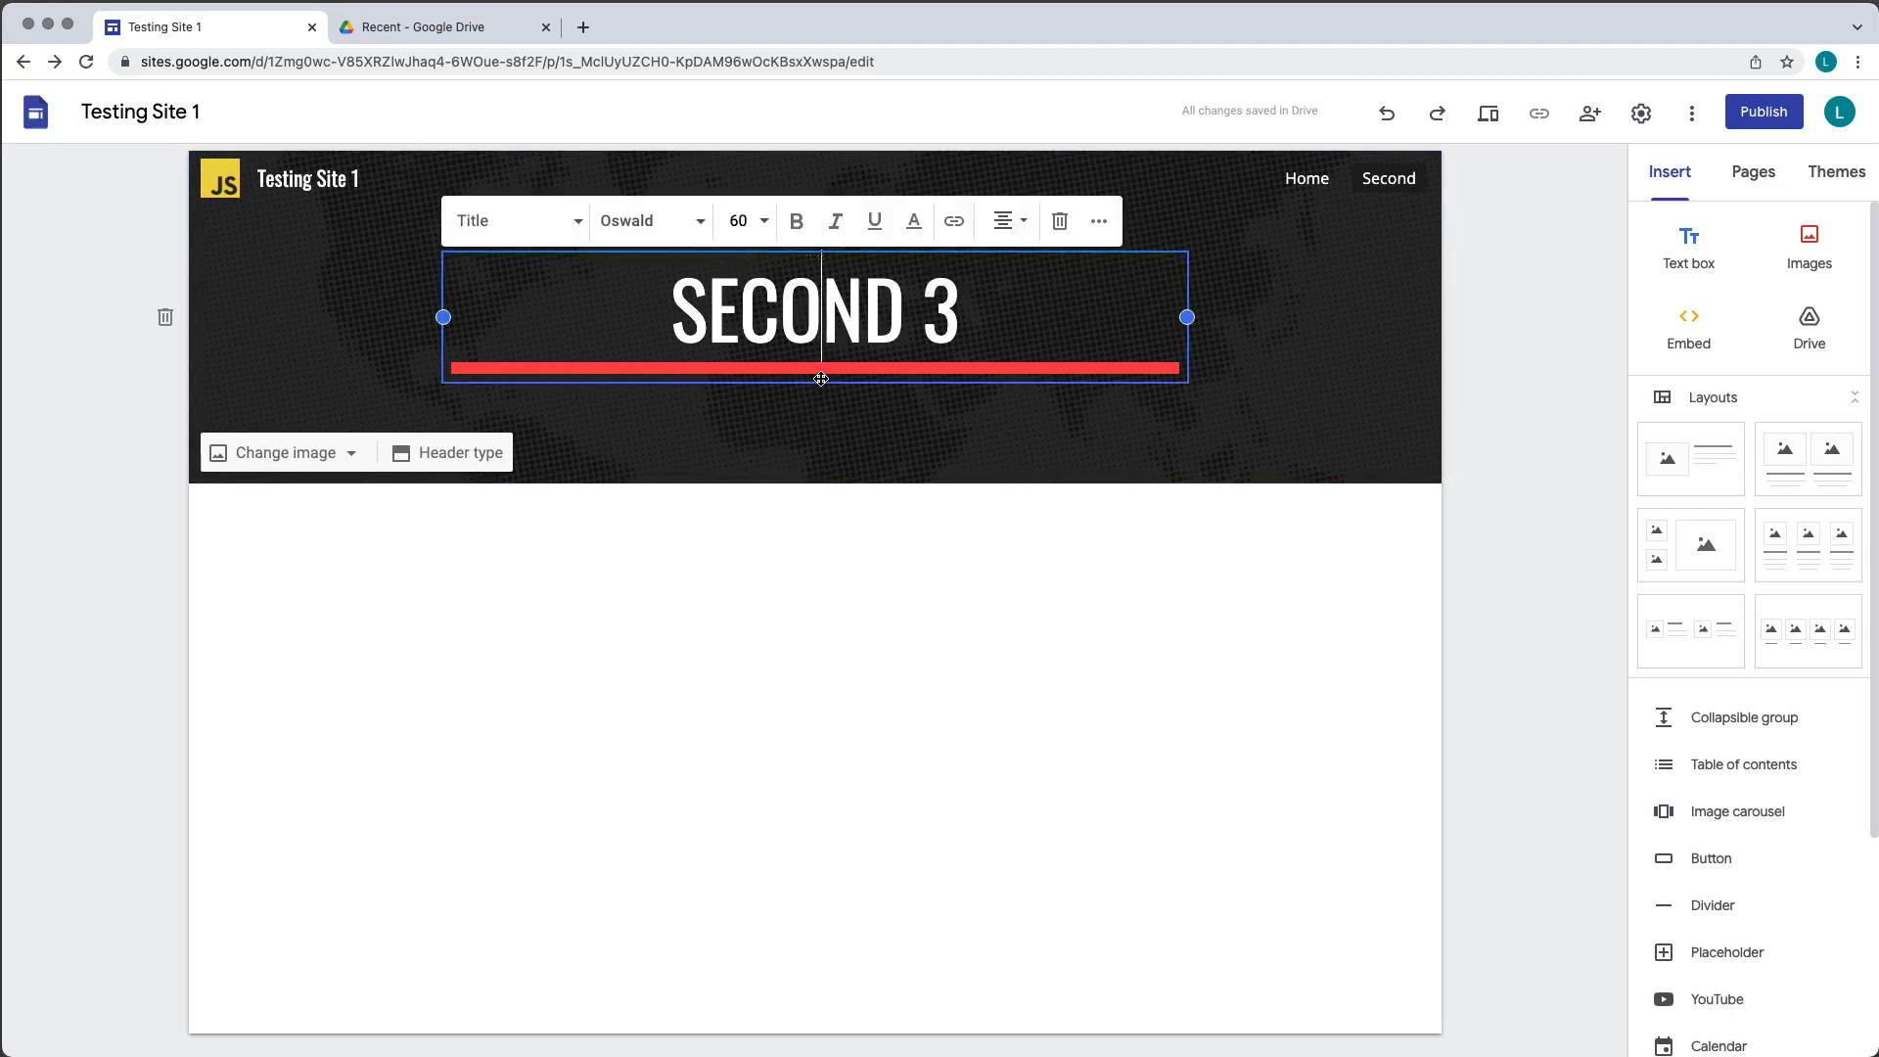
Try the Level, Vision, Diplomat, Aristotle and Simple themes on the site, and return to the Impression theme
{"action": "left_click", "coordinate": [1837, 172]}
{"action": "scroll", "coordinate": [1761, 930], "scroll_direction": "down", "scroll_amount": 3}
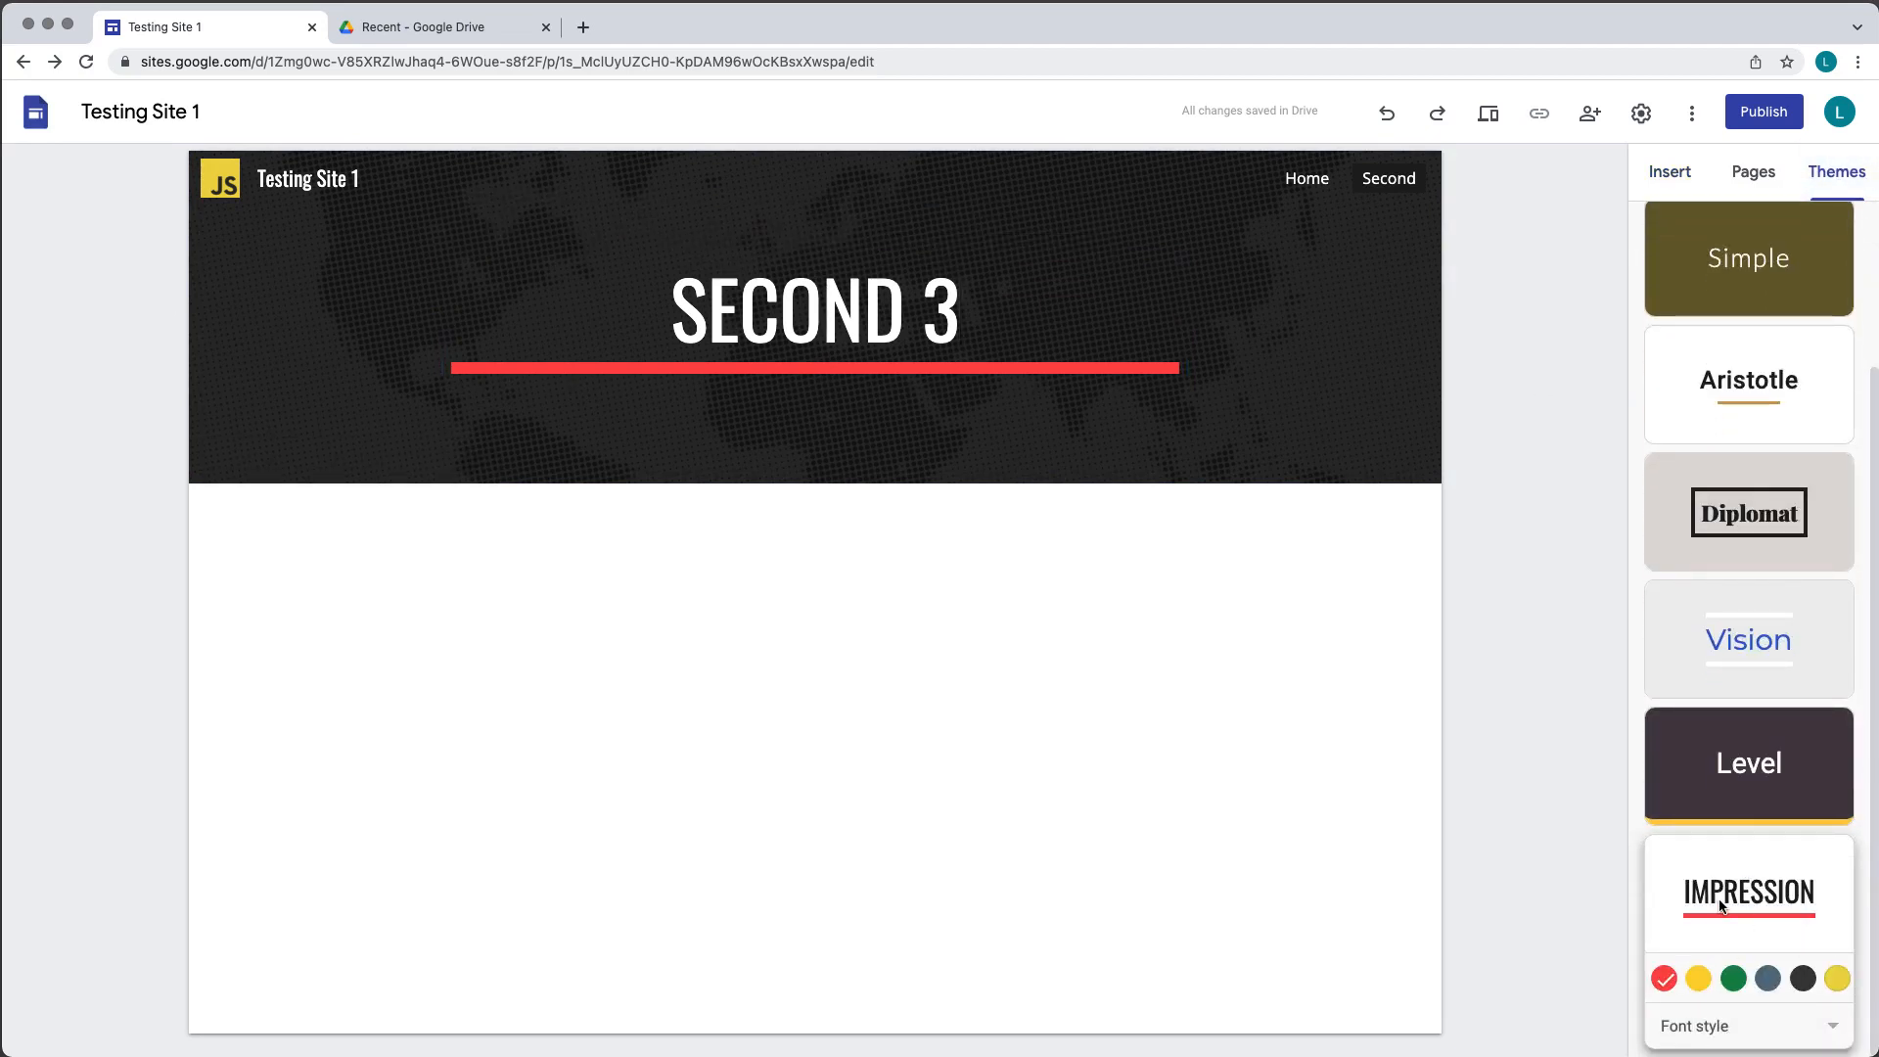
{"action": "left_click", "coordinate": [1737, 783]}
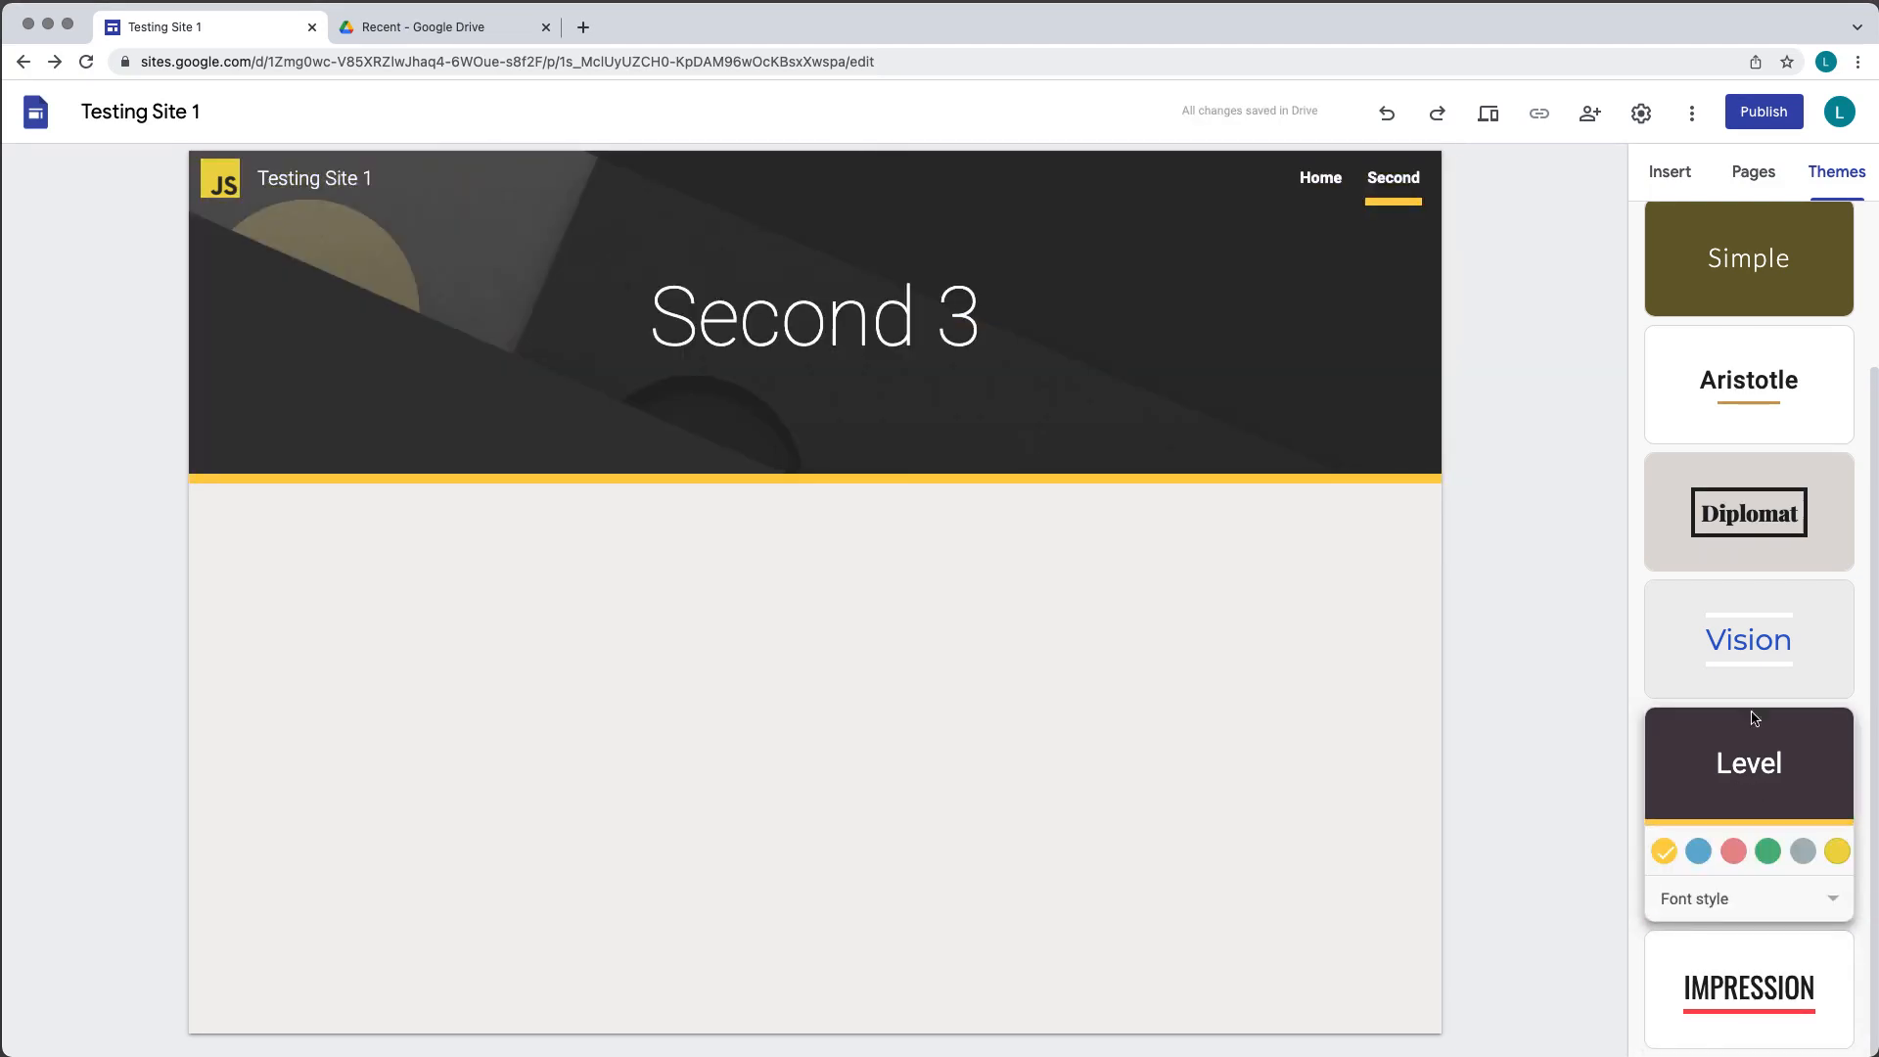
{"action": "left_click", "coordinate": [1737, 613]}
{"action": "left_click", "coordinate": [1749, 518]}
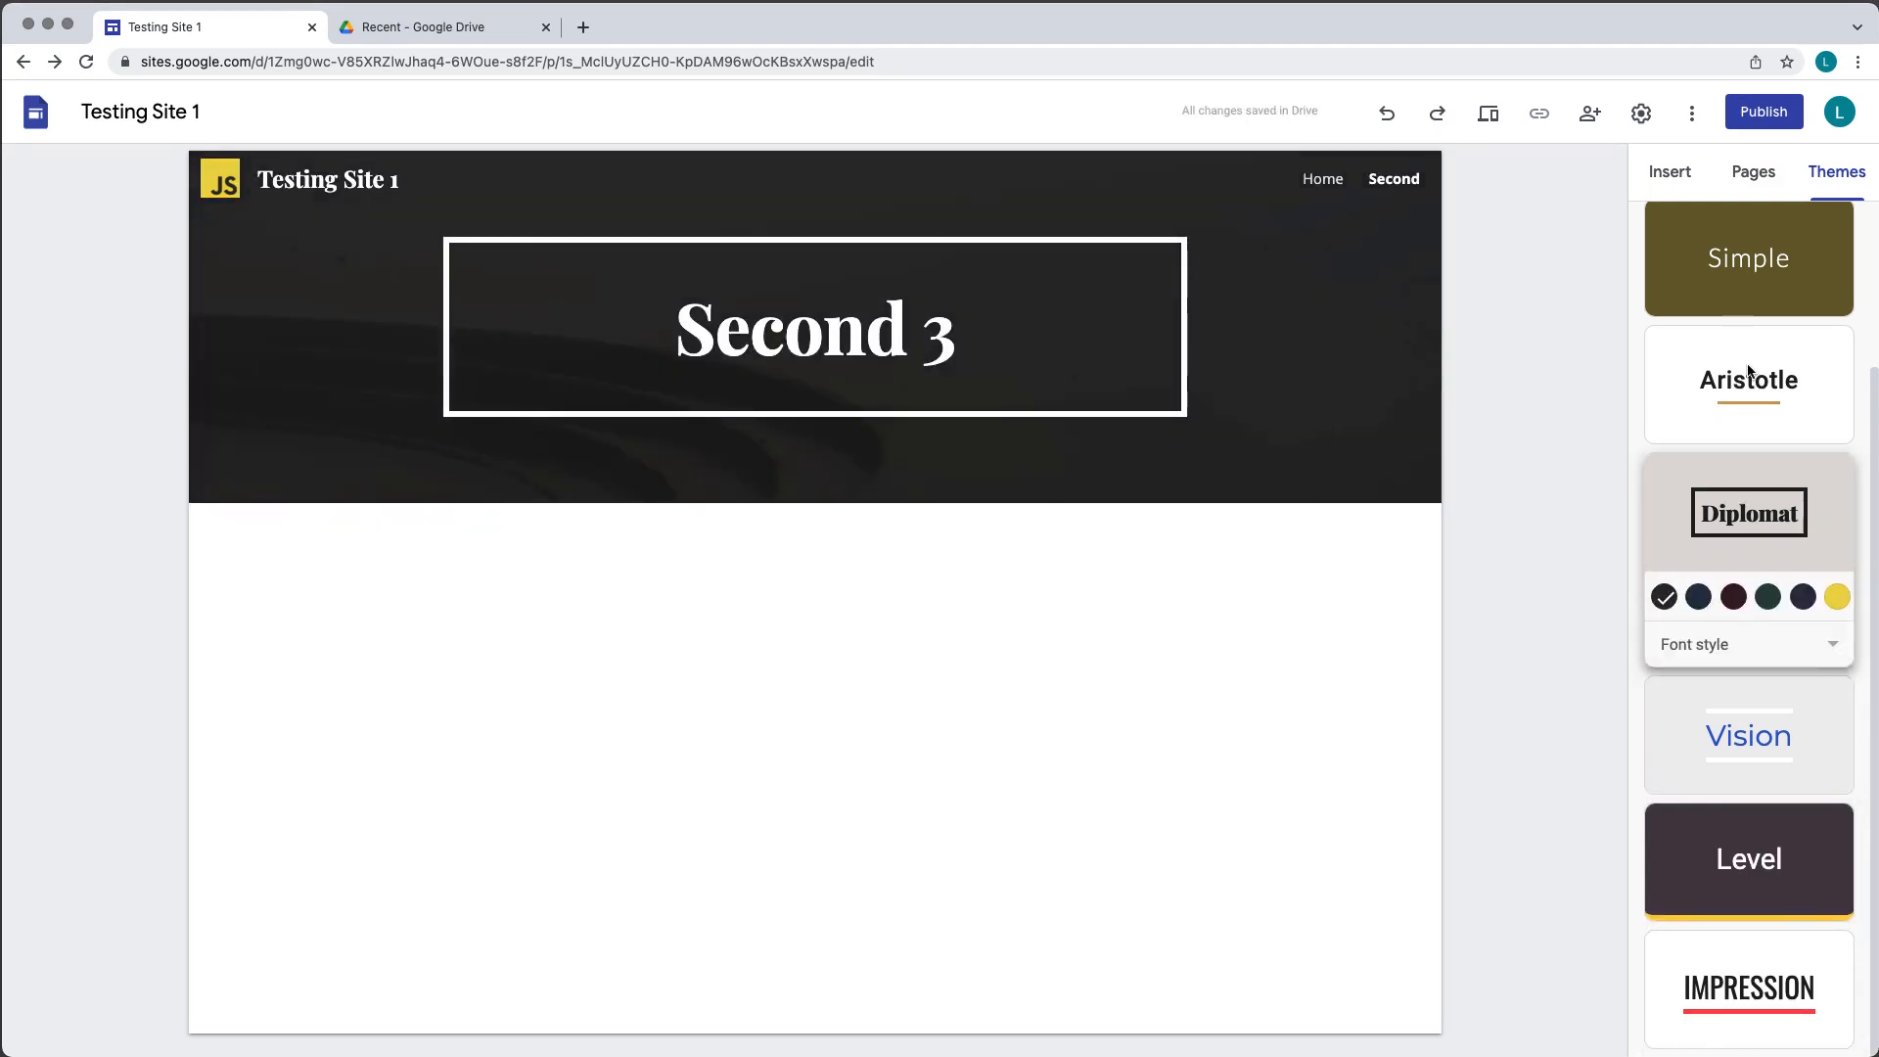
{"action": "left_click", "coordinate": [1748, 376]}
{"action": "left_click", "coordinate": [1748, 258]}
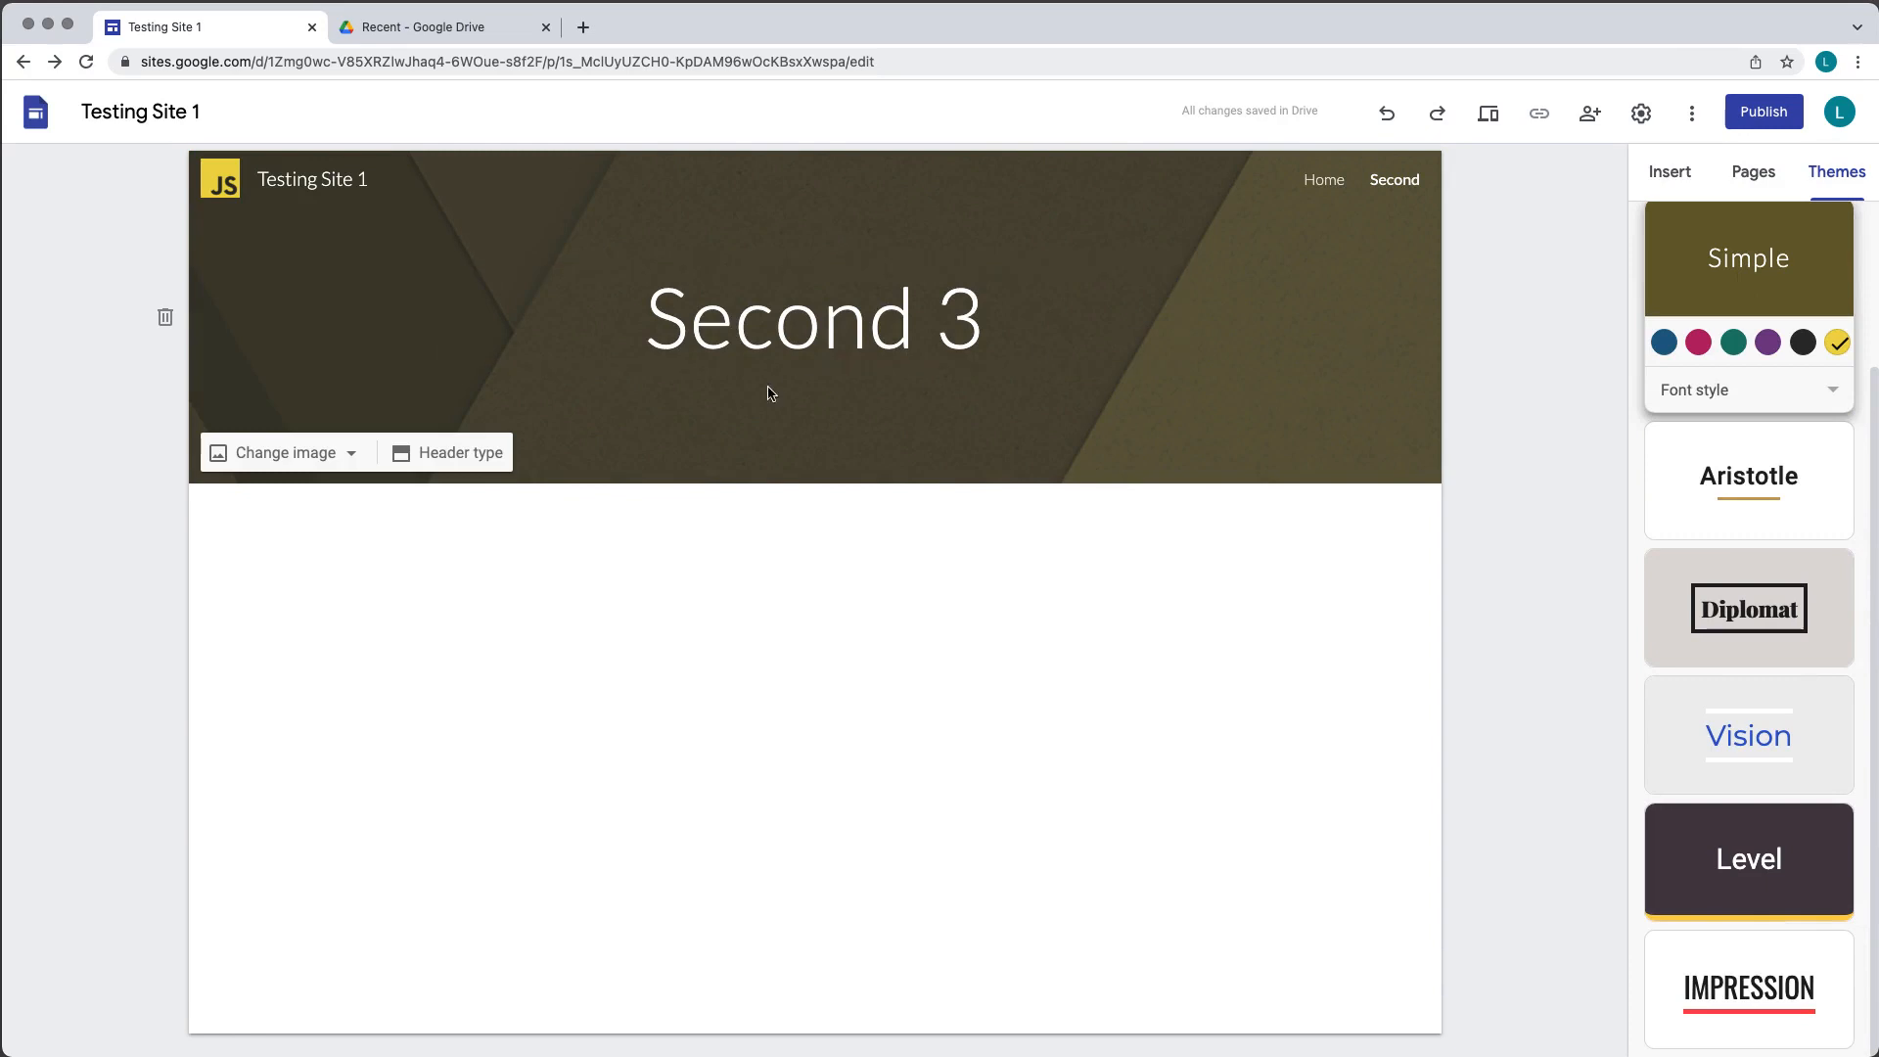
{"action": "left_click", "coordinate": [1768, 966]}
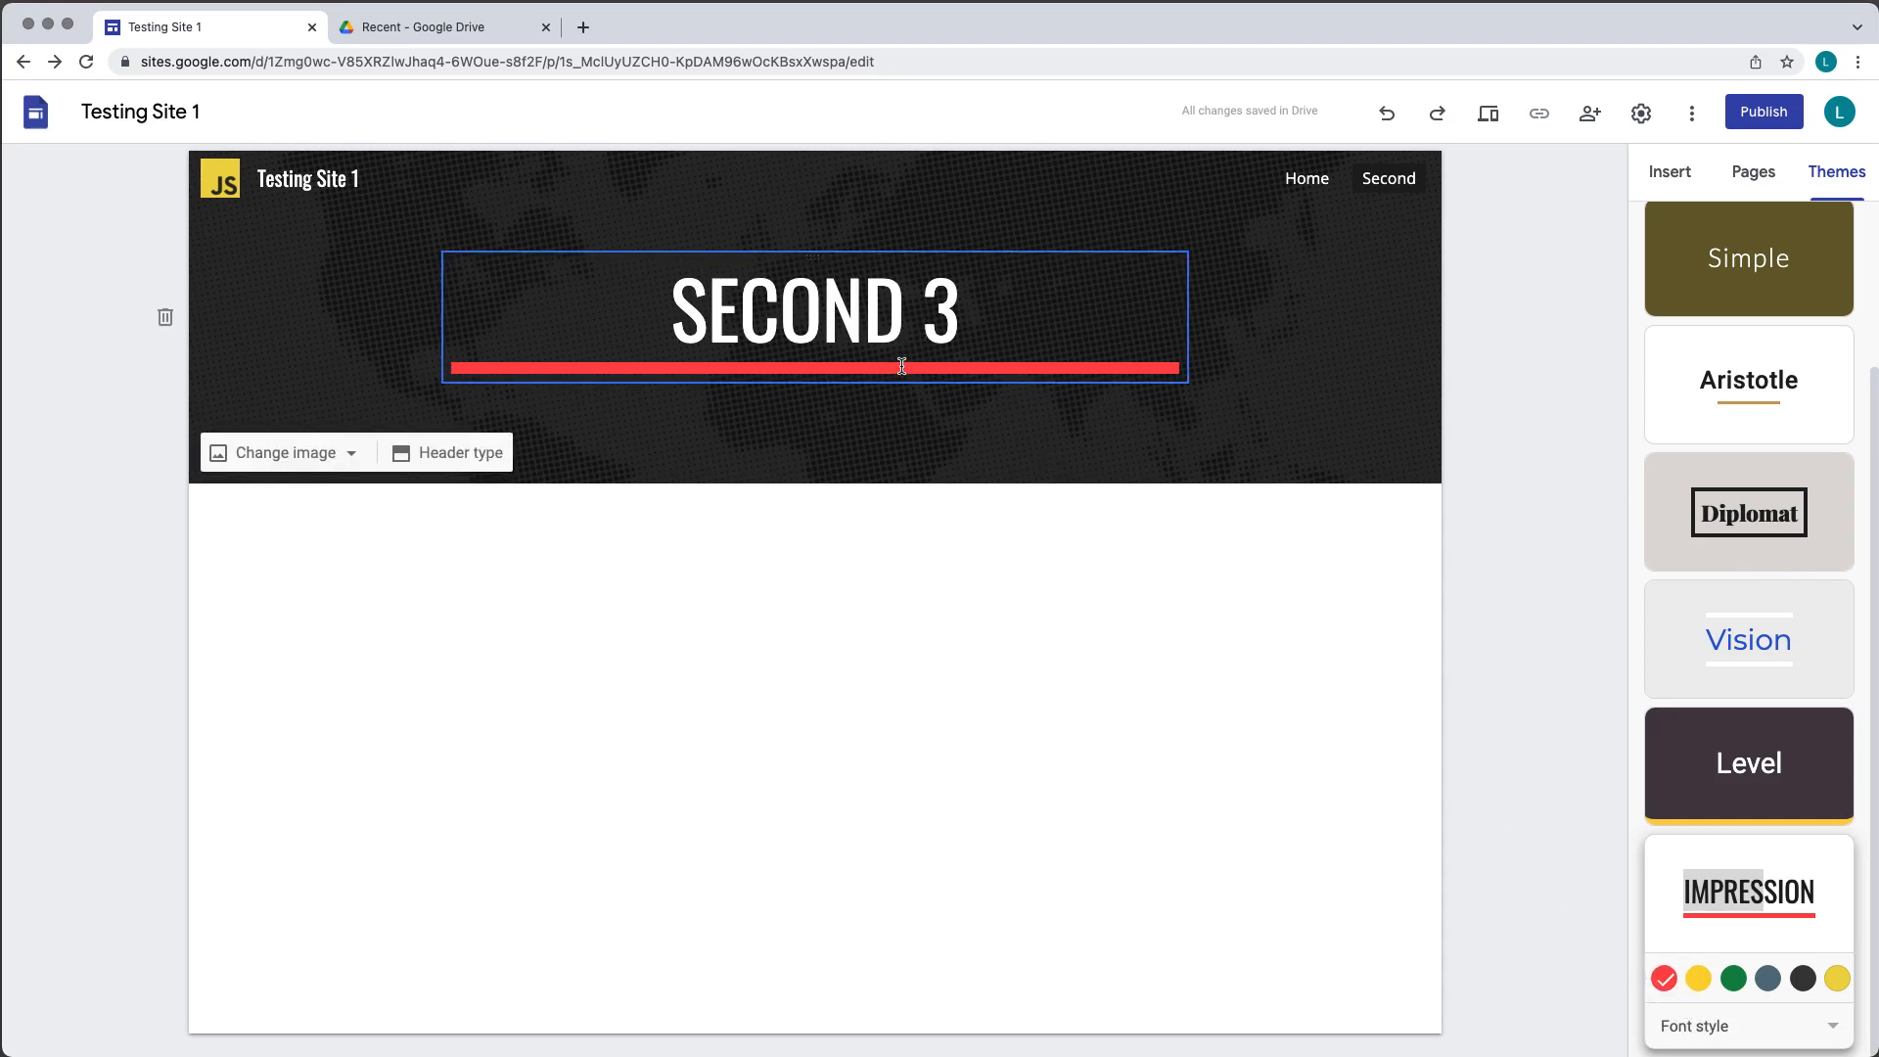
Try the yellow, green, blue-grey, black and custom colours of the Impression theme, and return to red
{"action": "left_click", "coordinate": [1697, 982]}
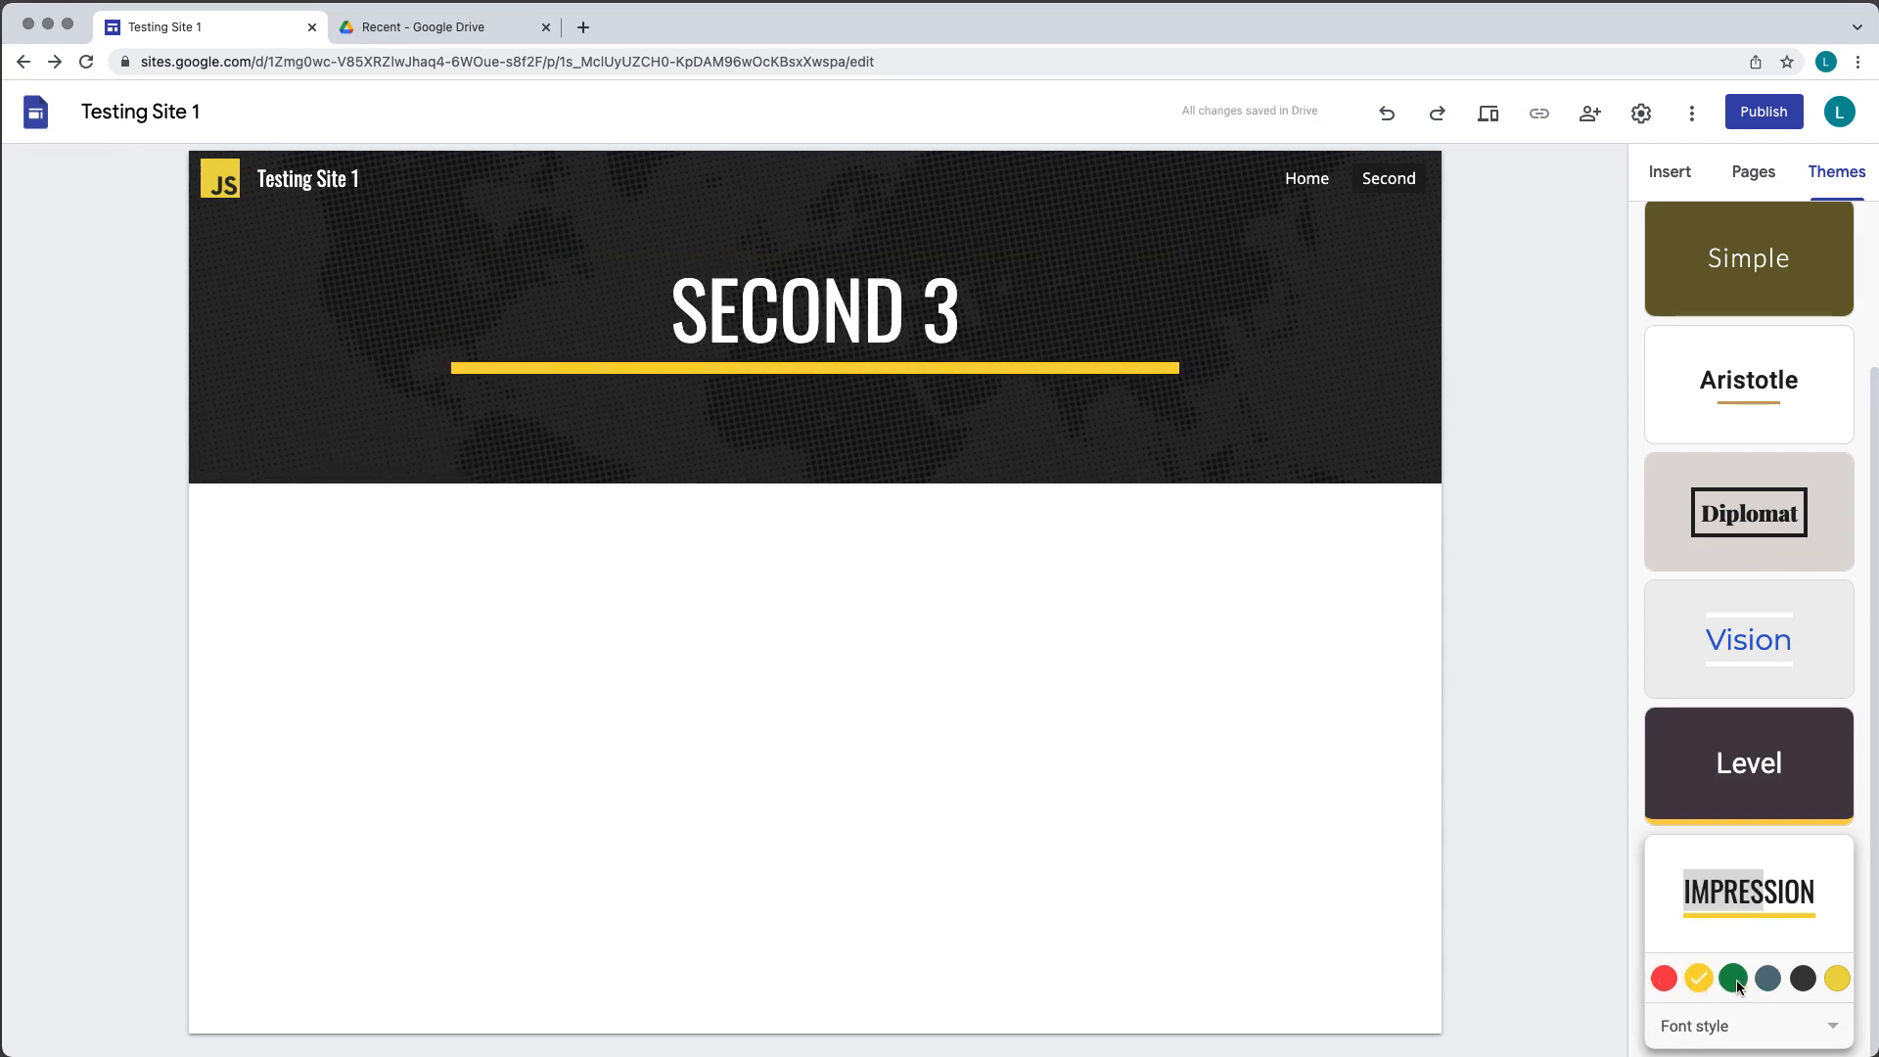
{"action": "left_click", "coordinate": [1739, 984]}
{"action": "left_click", "coordinate": [1767, 980]}
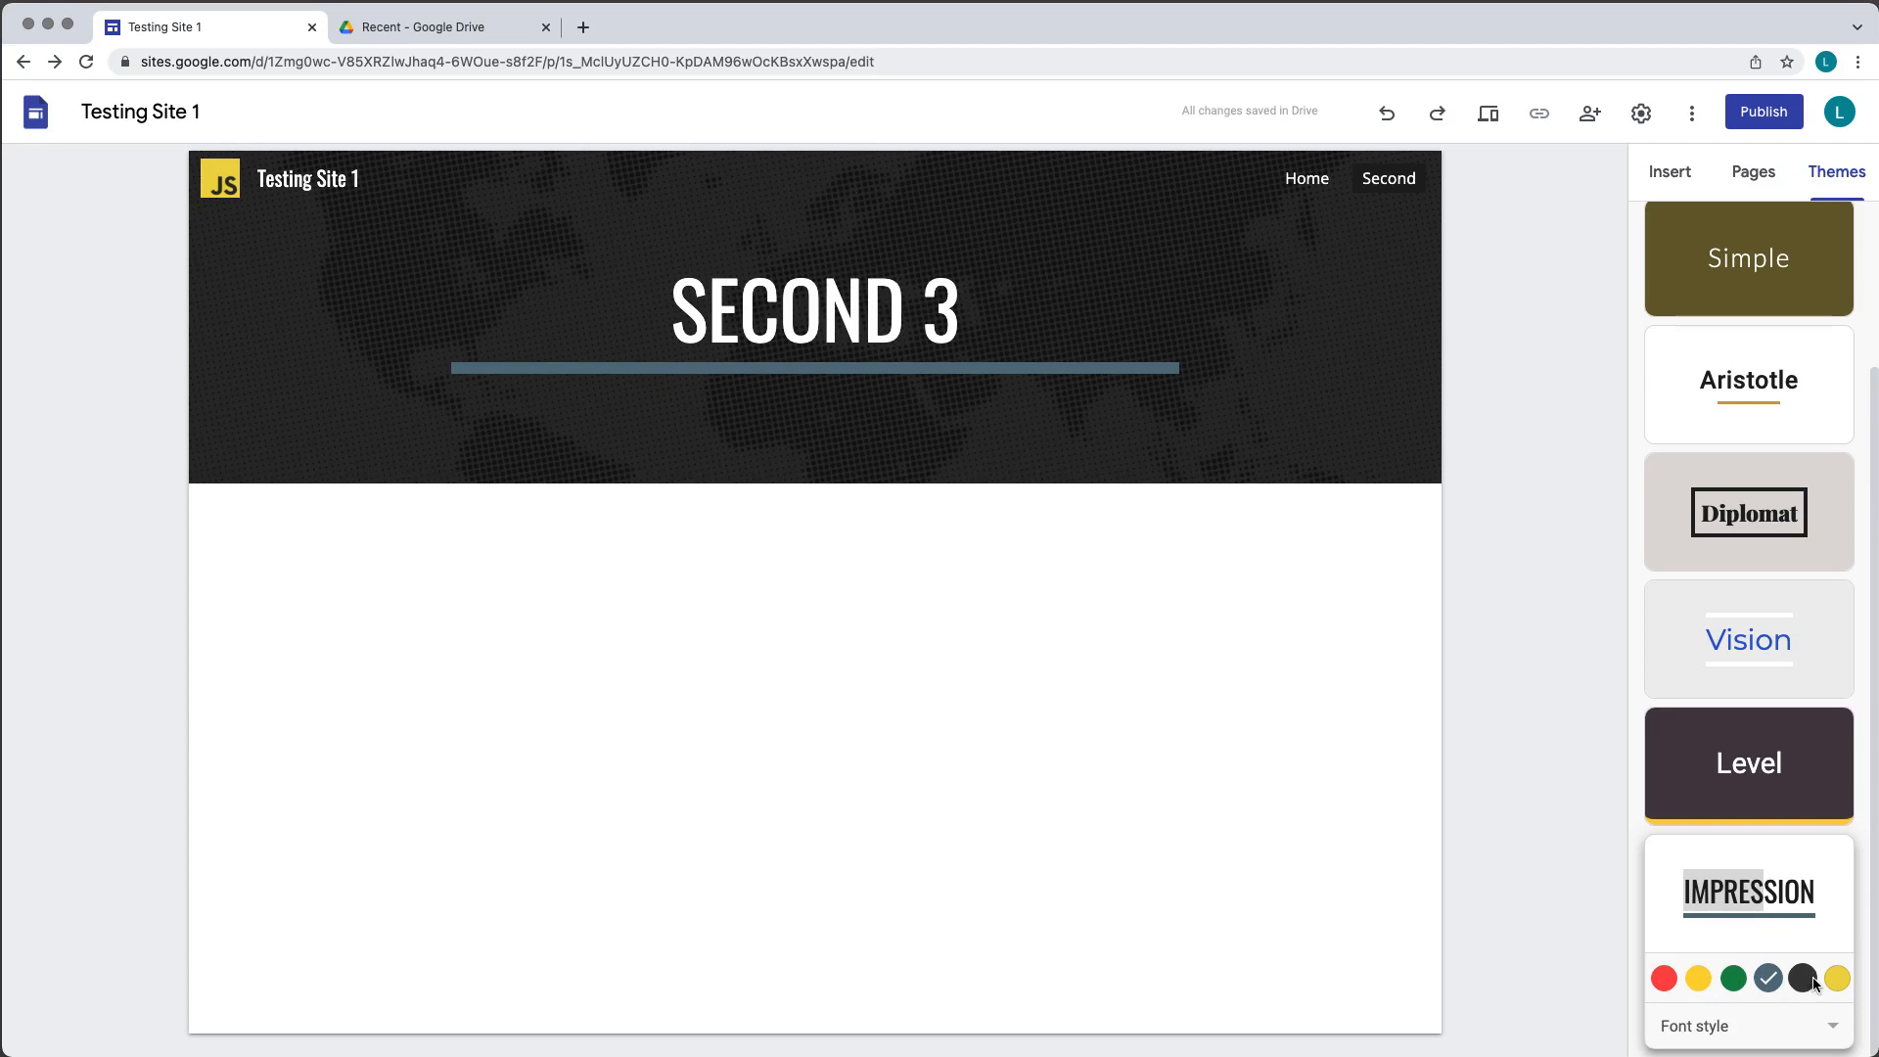
{"action": "left_click", "coordinate": [1802, 979]}
{"action": "left_click", "coordinate": [1837, 979]}
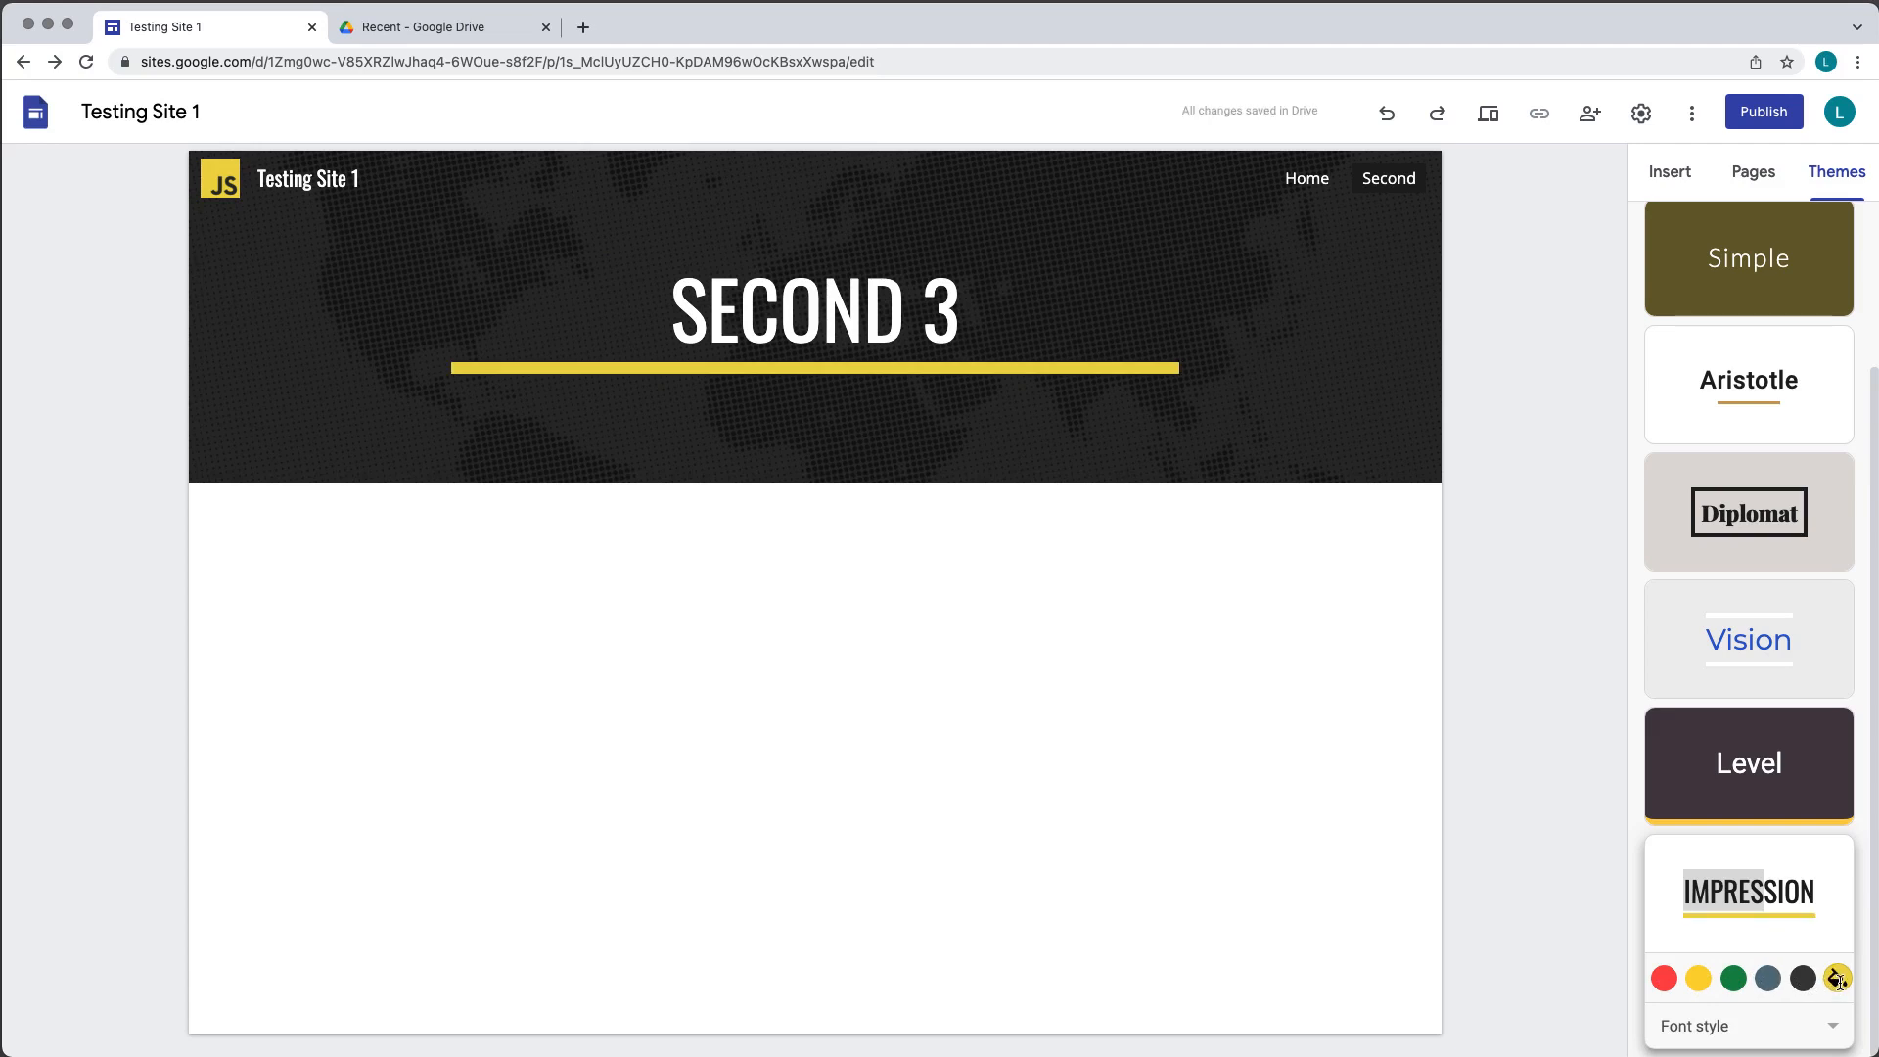
{"action": "left_click", "coordinate": [1664, 977]}
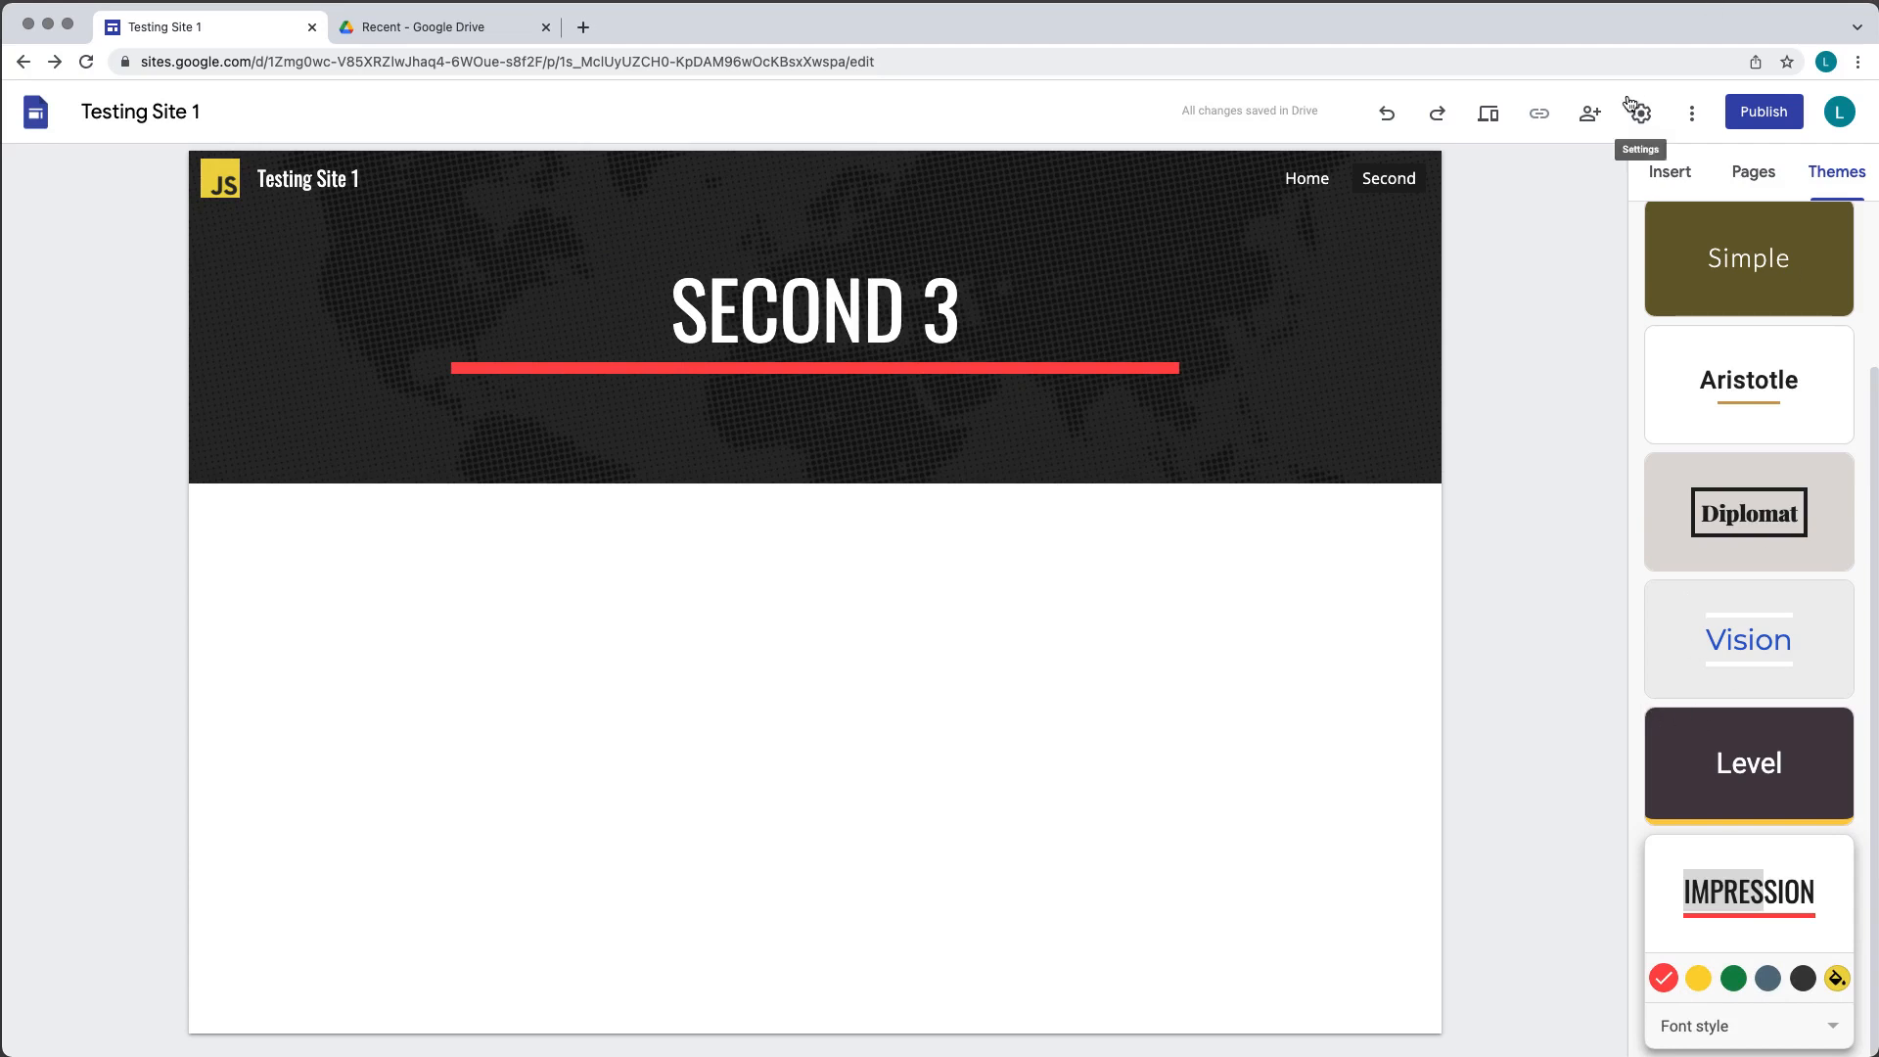
Add two empty text boxes in separate sections below the header of the Second page
{"action": "left_click", "coordinate": [1669, 176]}
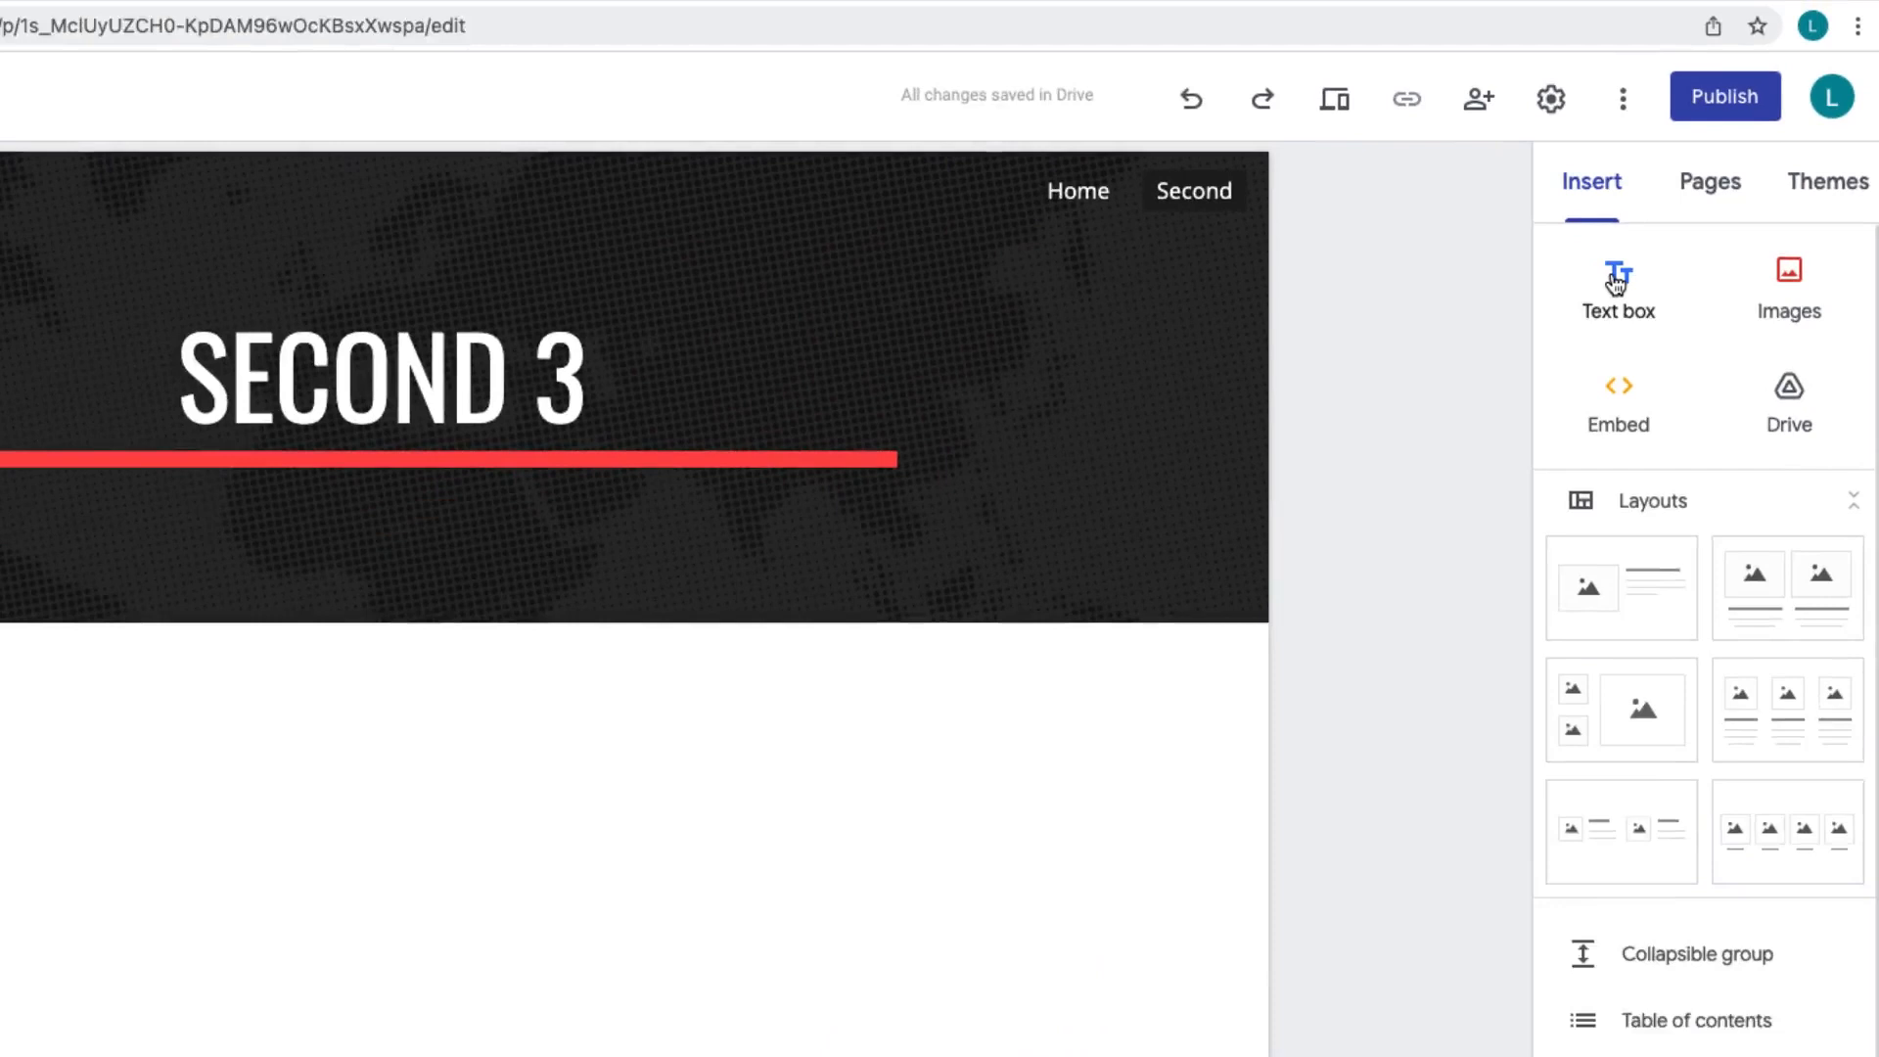
{"action": "left_click", "coordinate": [1493, 354]}
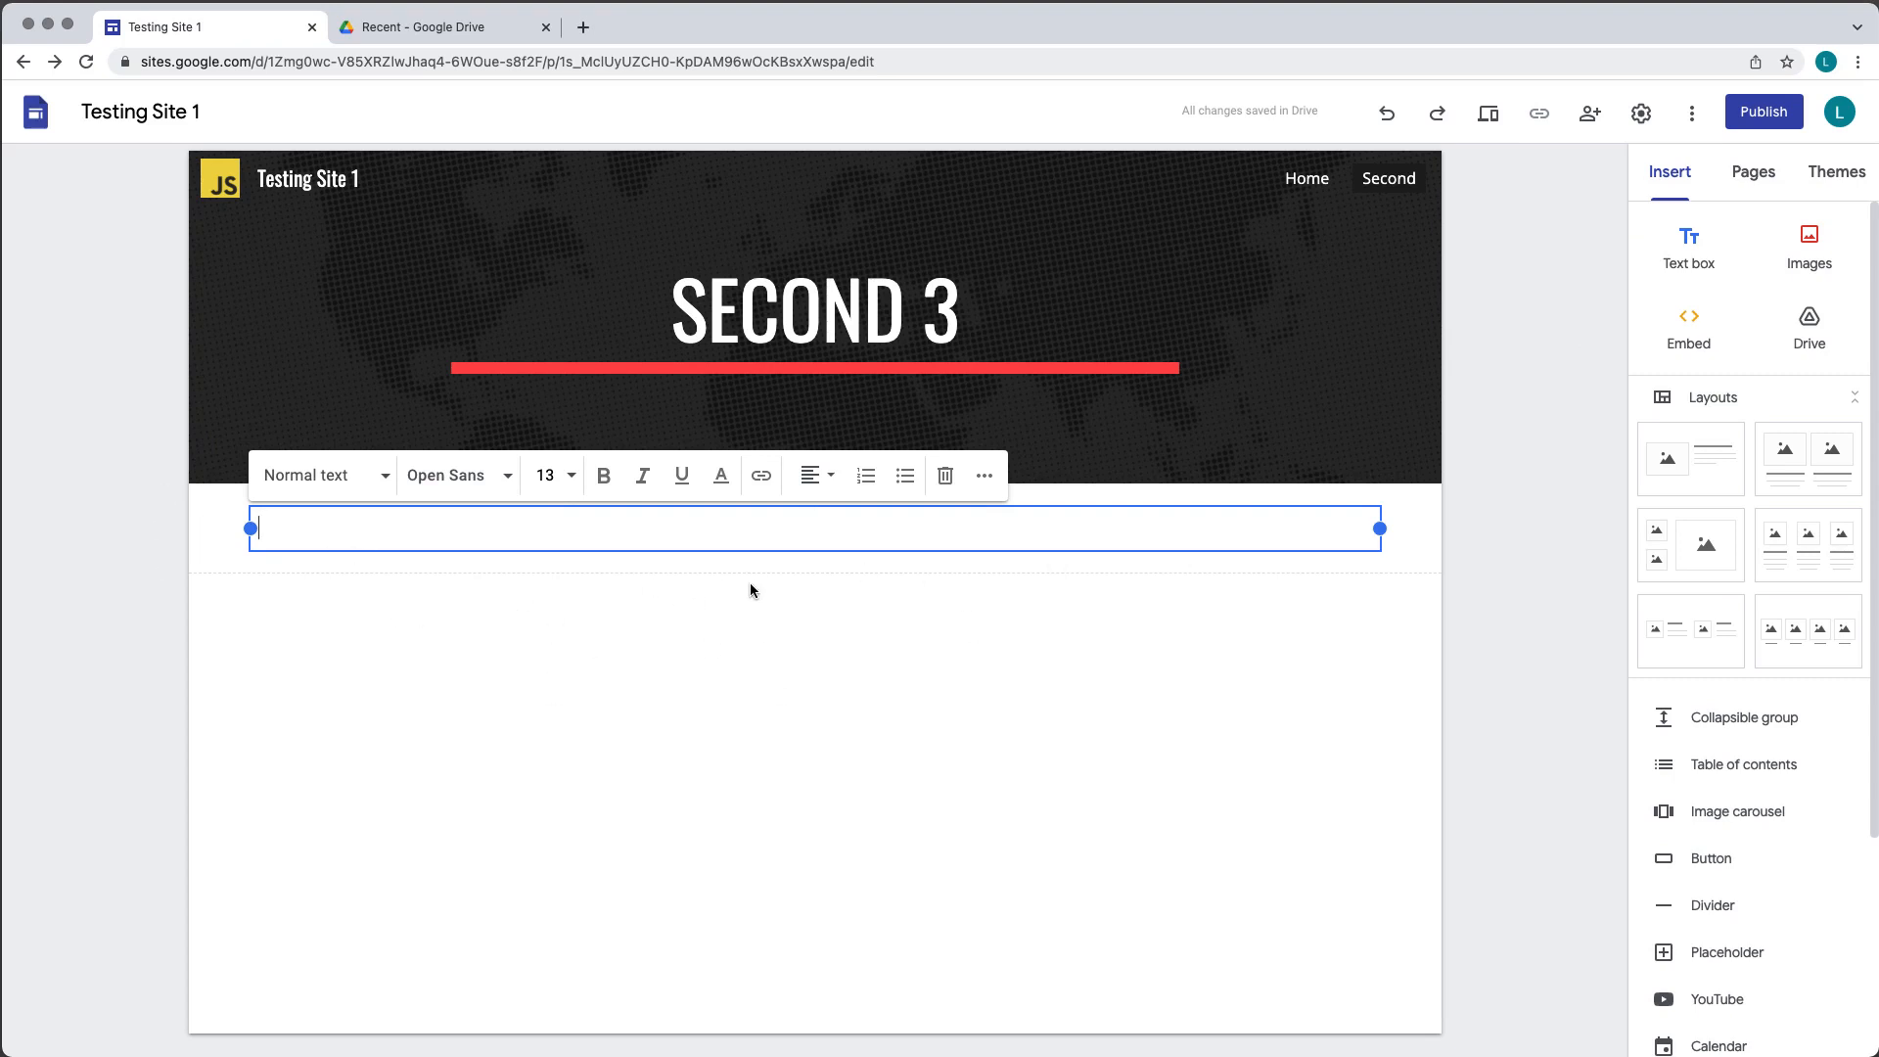
{"action": "left_click", "coordinate": [815, 597]}
{"action": "left_click", "coordinate": [1708, 242]}
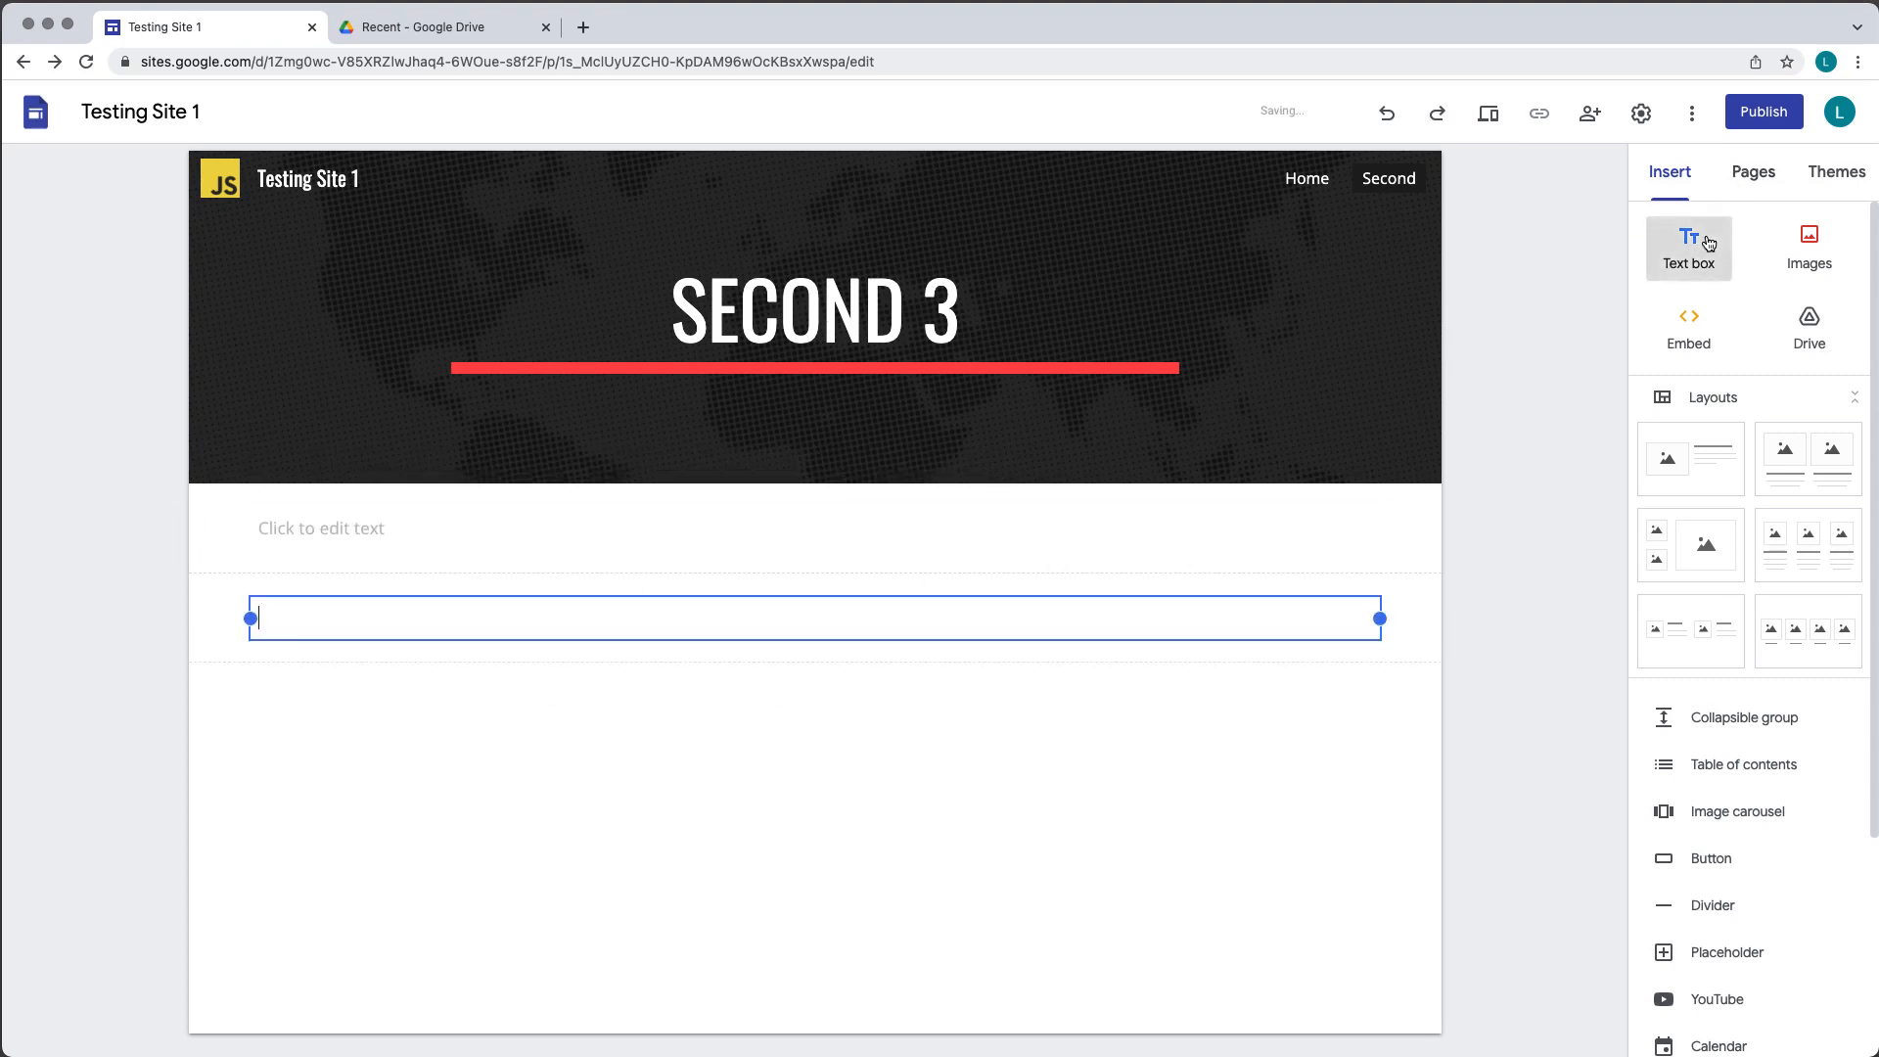
{"action": "left_click", "coordinate": [294, 739]}
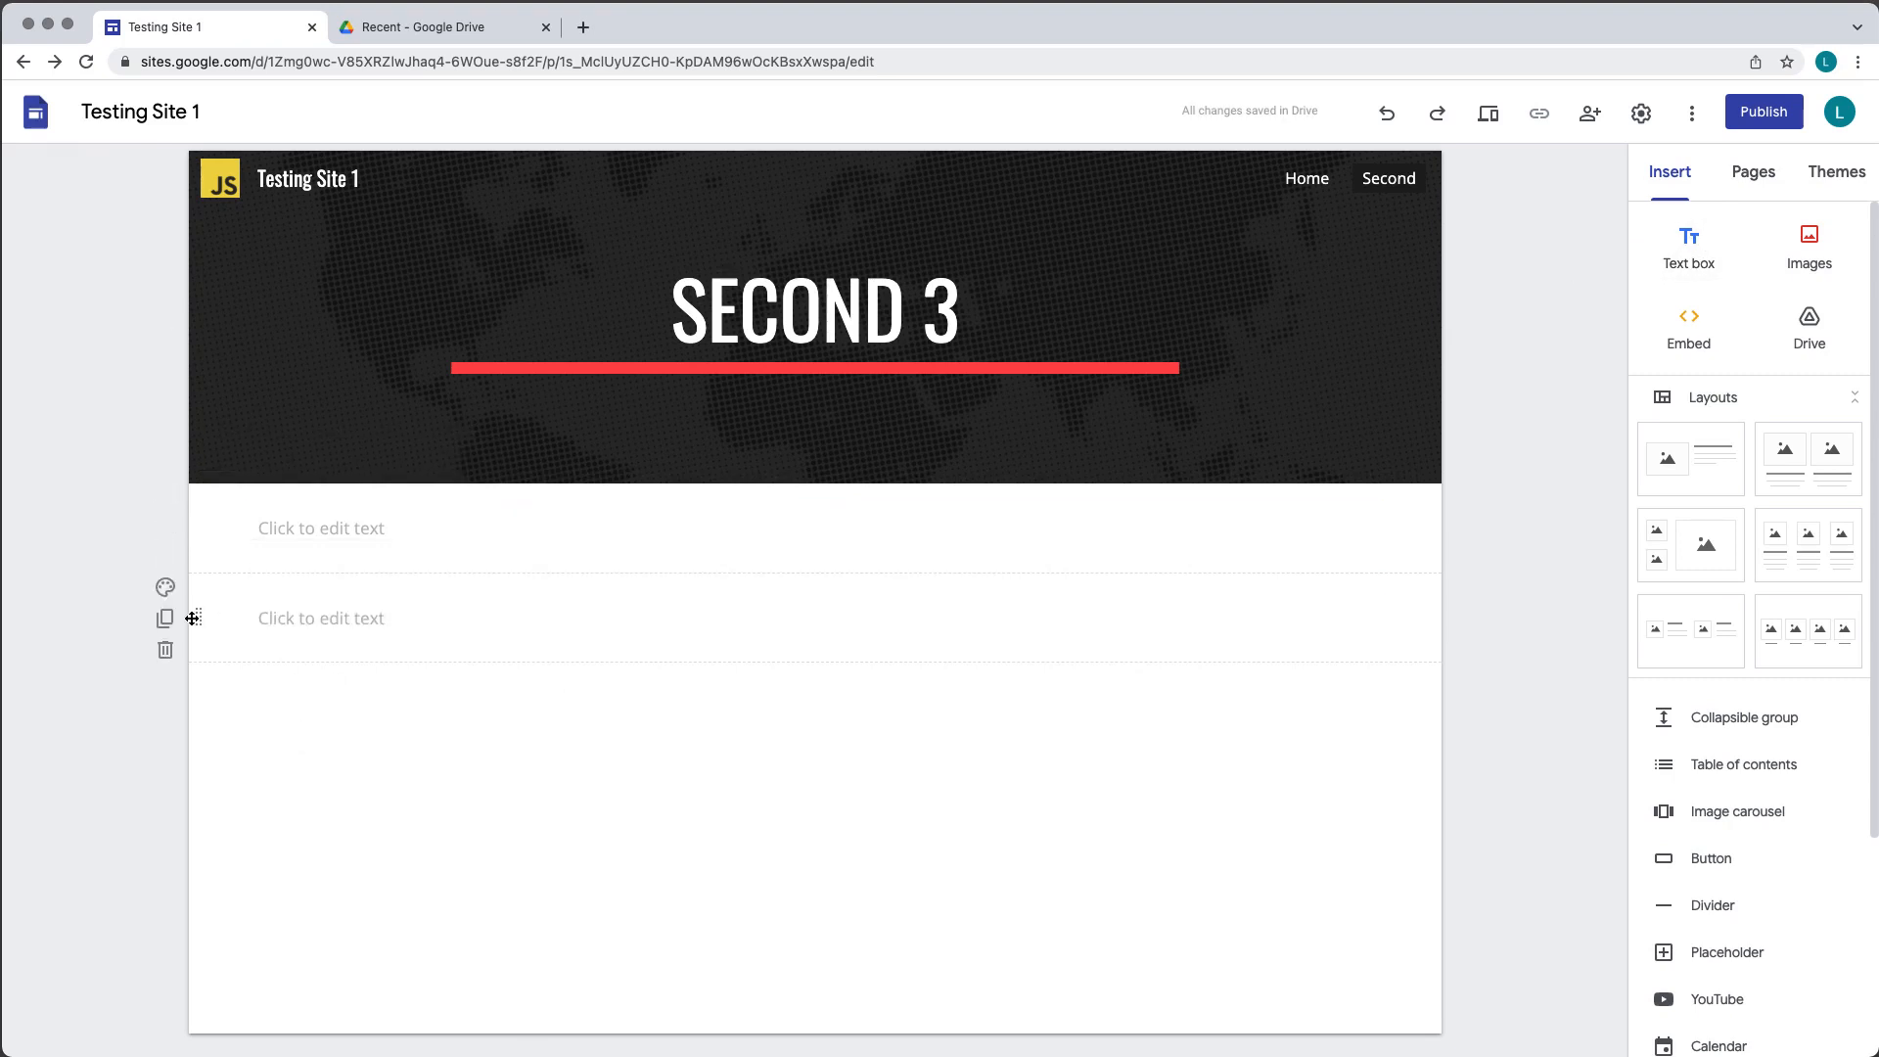
Enter "One" in the first text box and "Hello World" in the second
{"action": "left_click", "coordinate": [319, 531]}
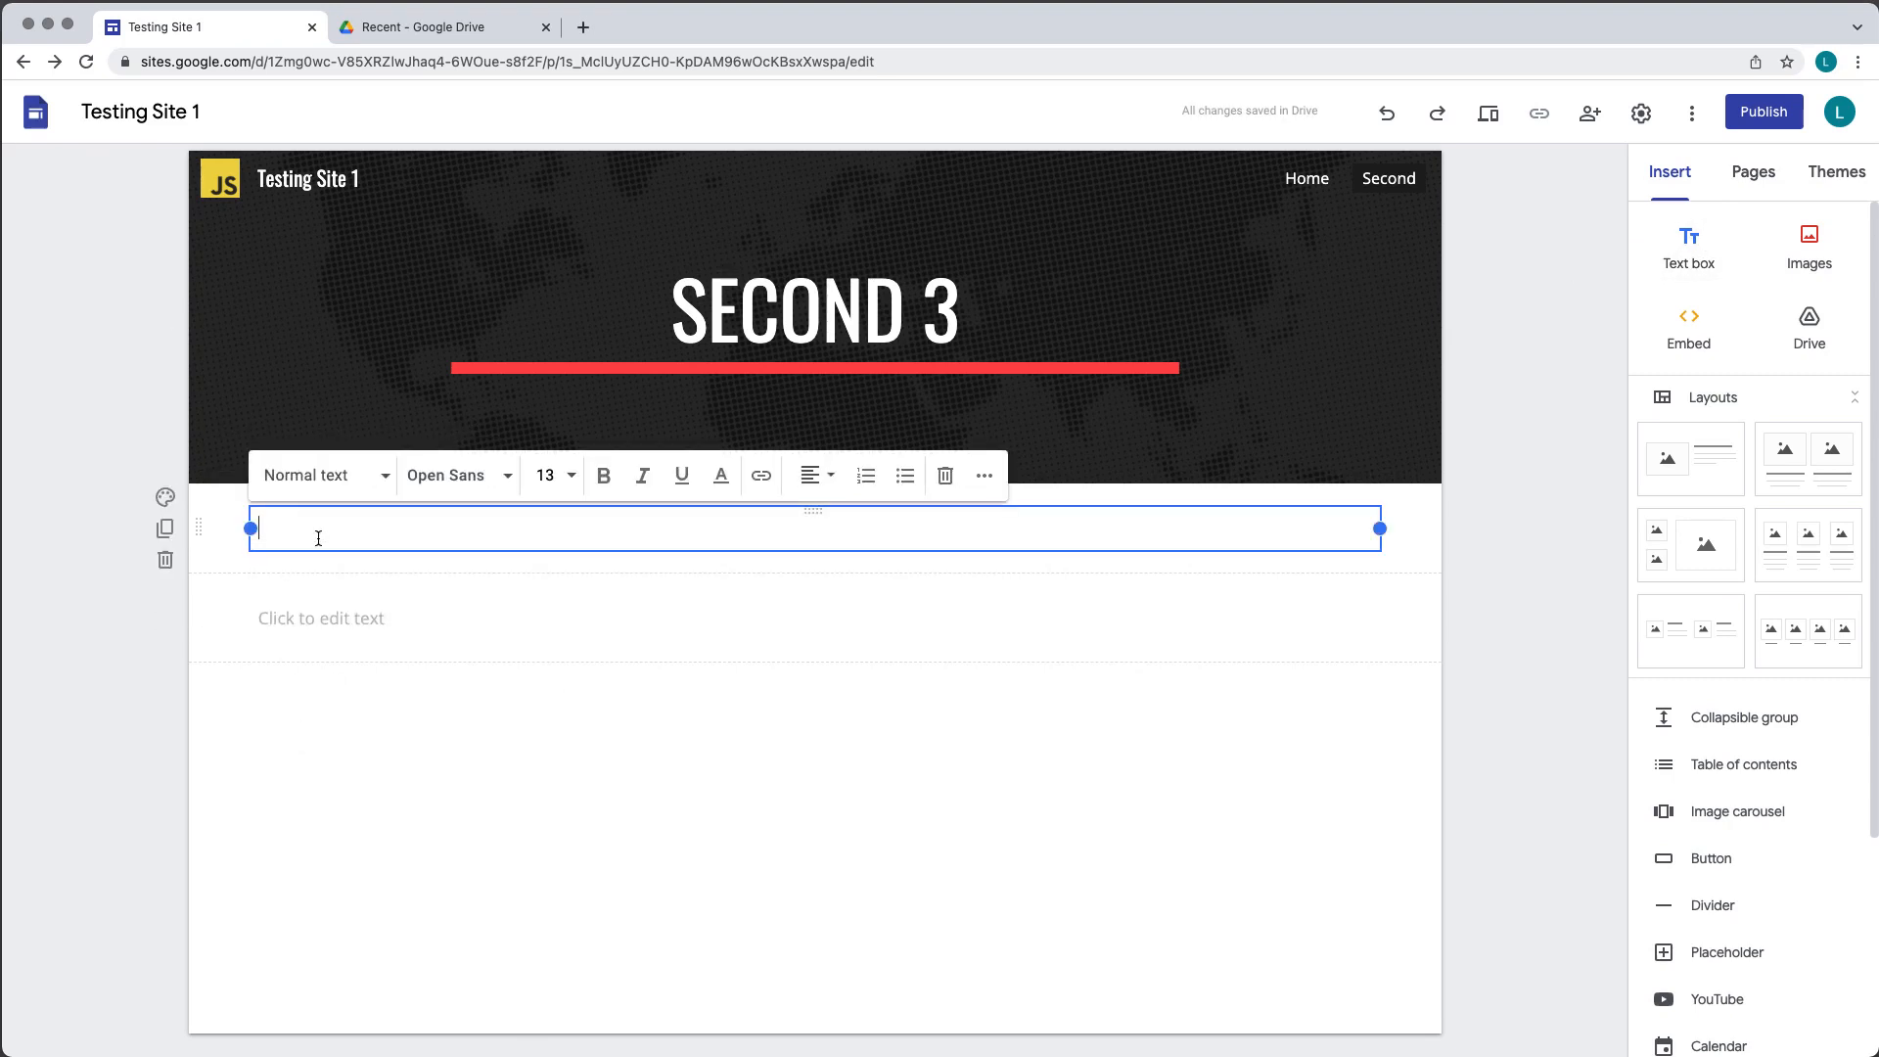
{"action": "type", "text": "One"}
{"action": "left_click", "coordinate": [325, 622]}
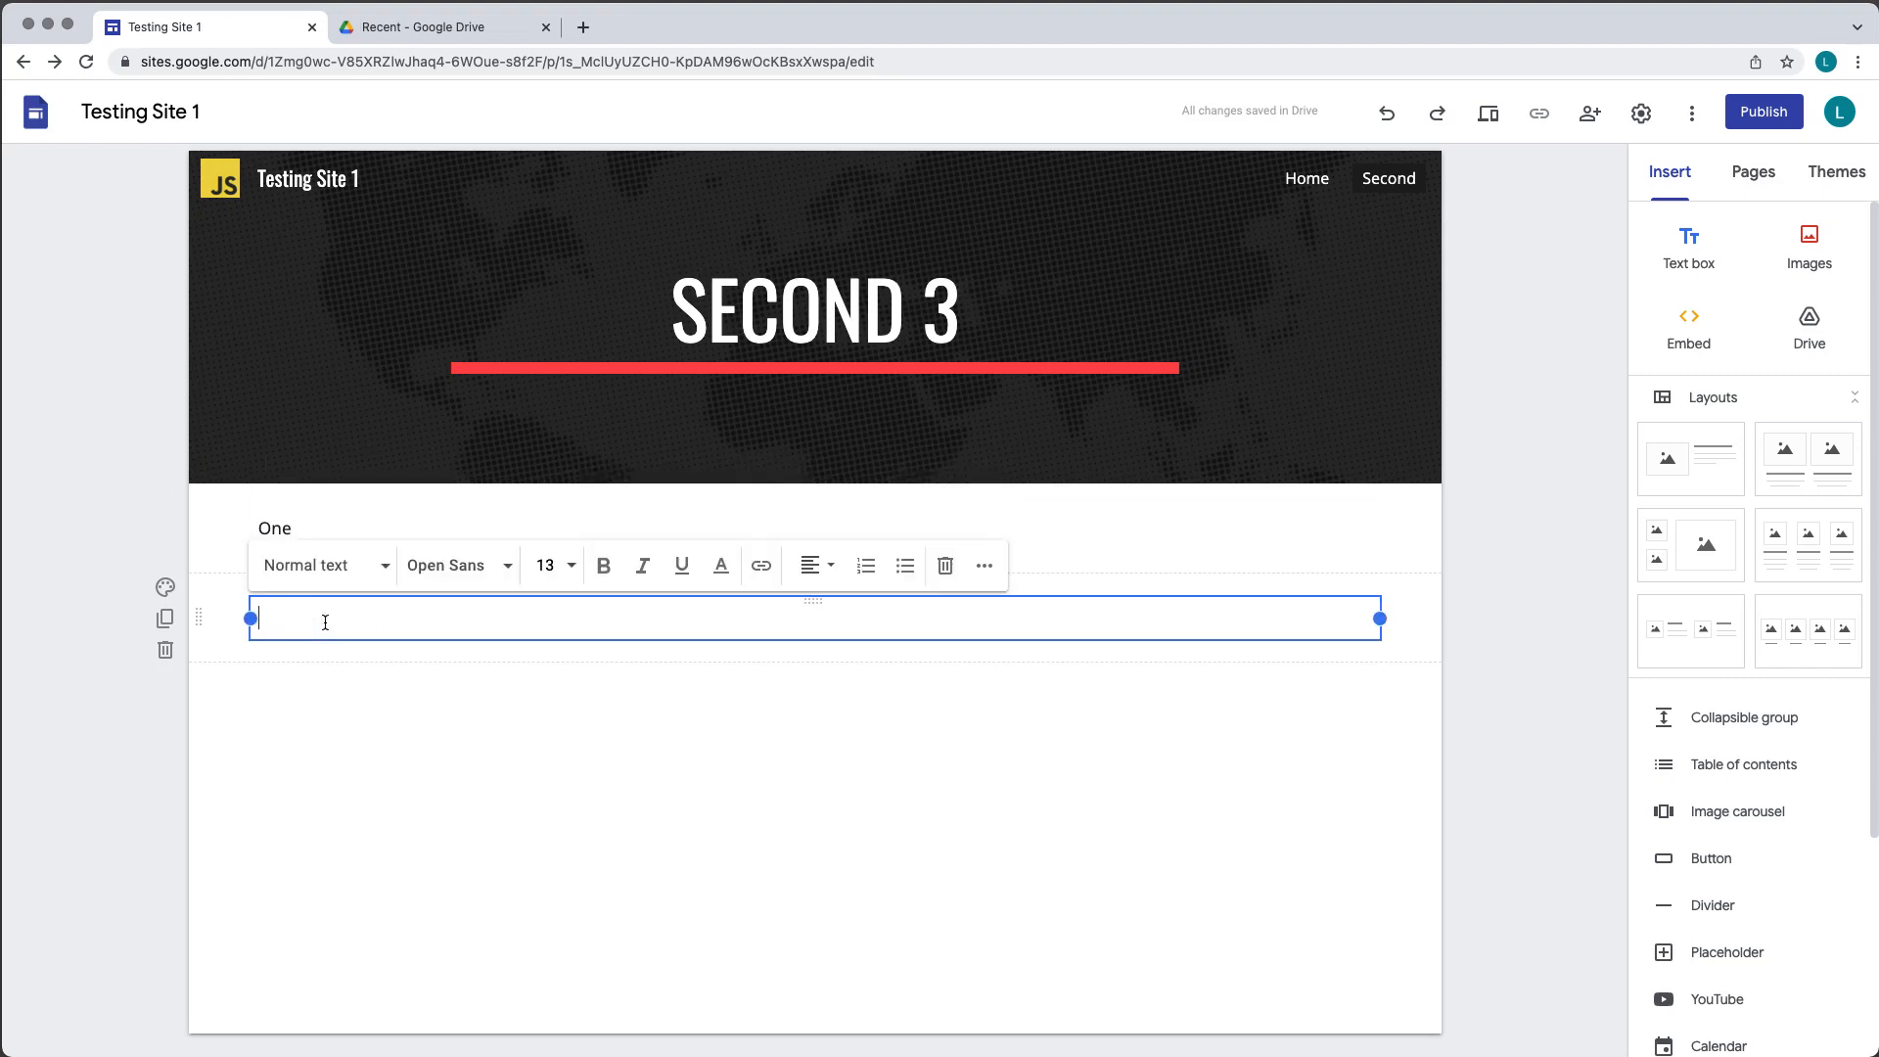
{"action": "type", "text": "Hello World"}
Move the Hello World section above the One section
{"action": "left_click", "coordinate": [212, 619]}
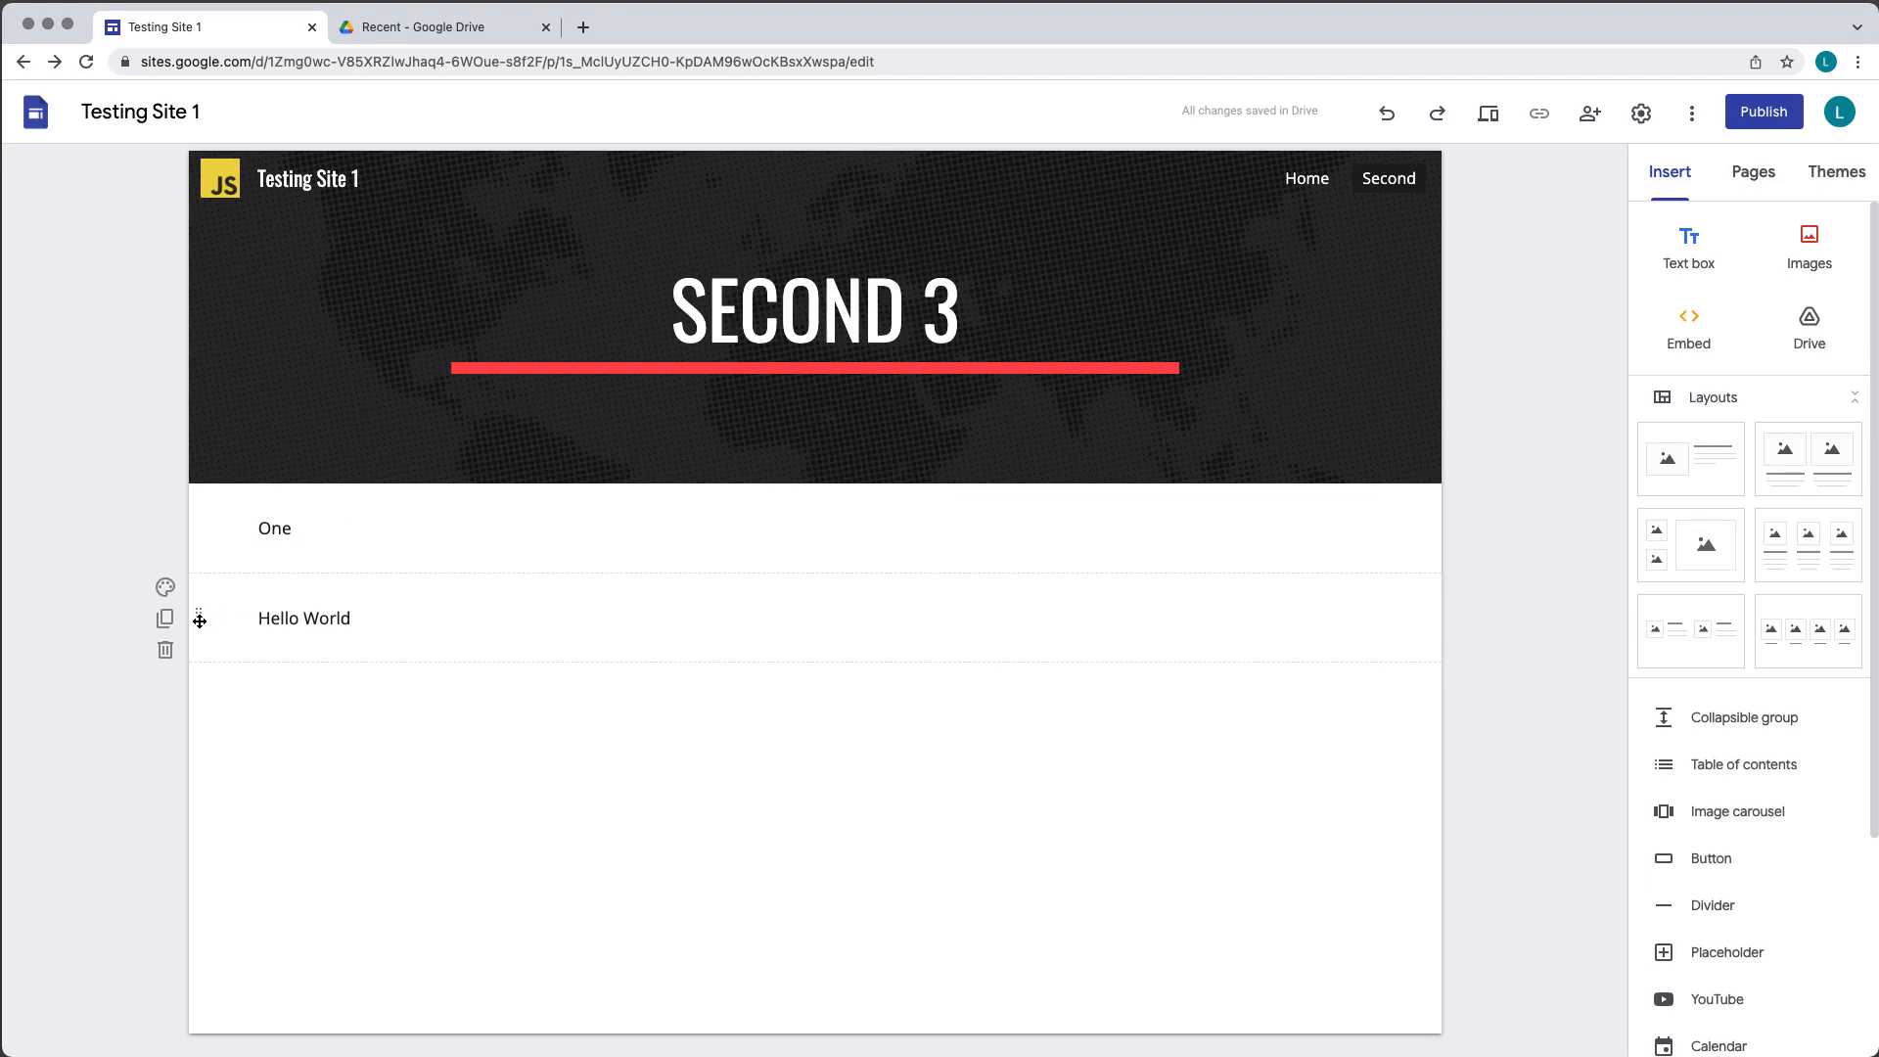
{"action": "left_click_drag", "start_coordinate": [199, 620], "coordinate": [210, 528]}
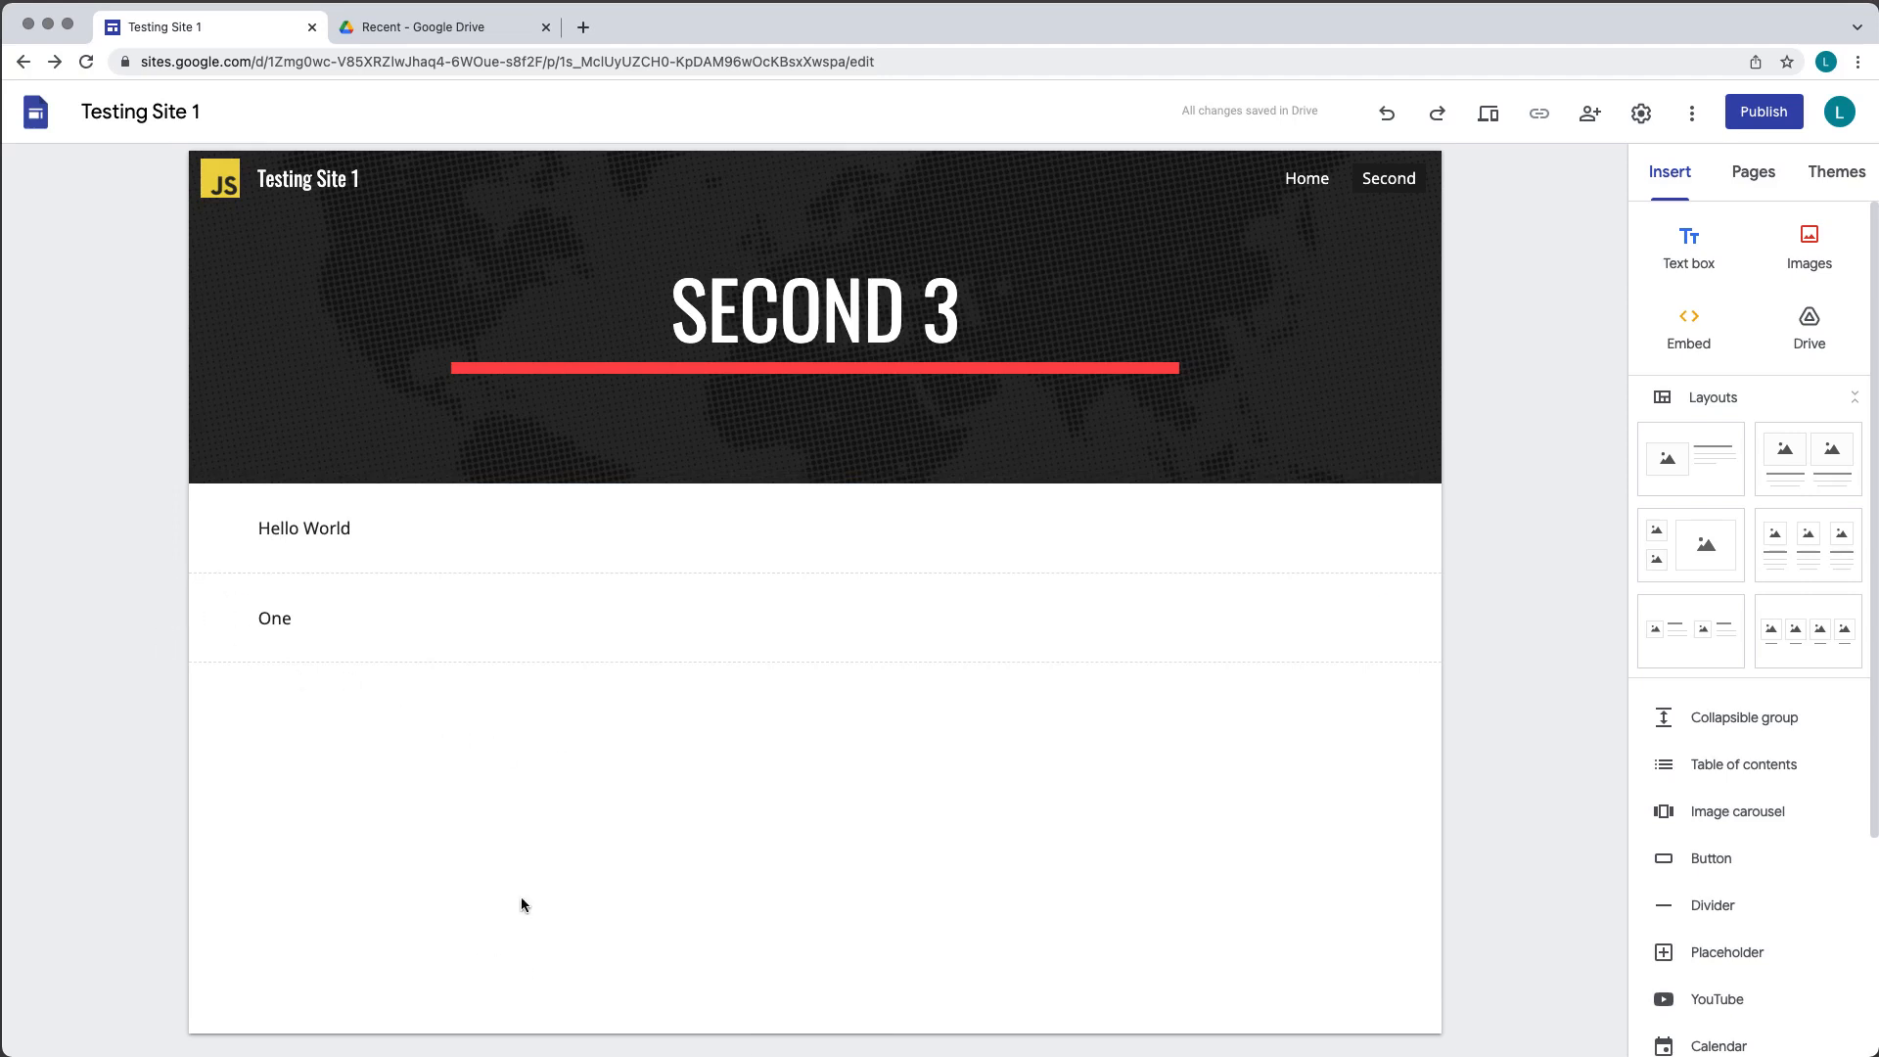
Format the Hello World text as Heading and give its section the Style 2 colour
{"action": "left_click", "coordinate": [433, 537]}
{"action": "left_click", "coordinate": [434, 536]}
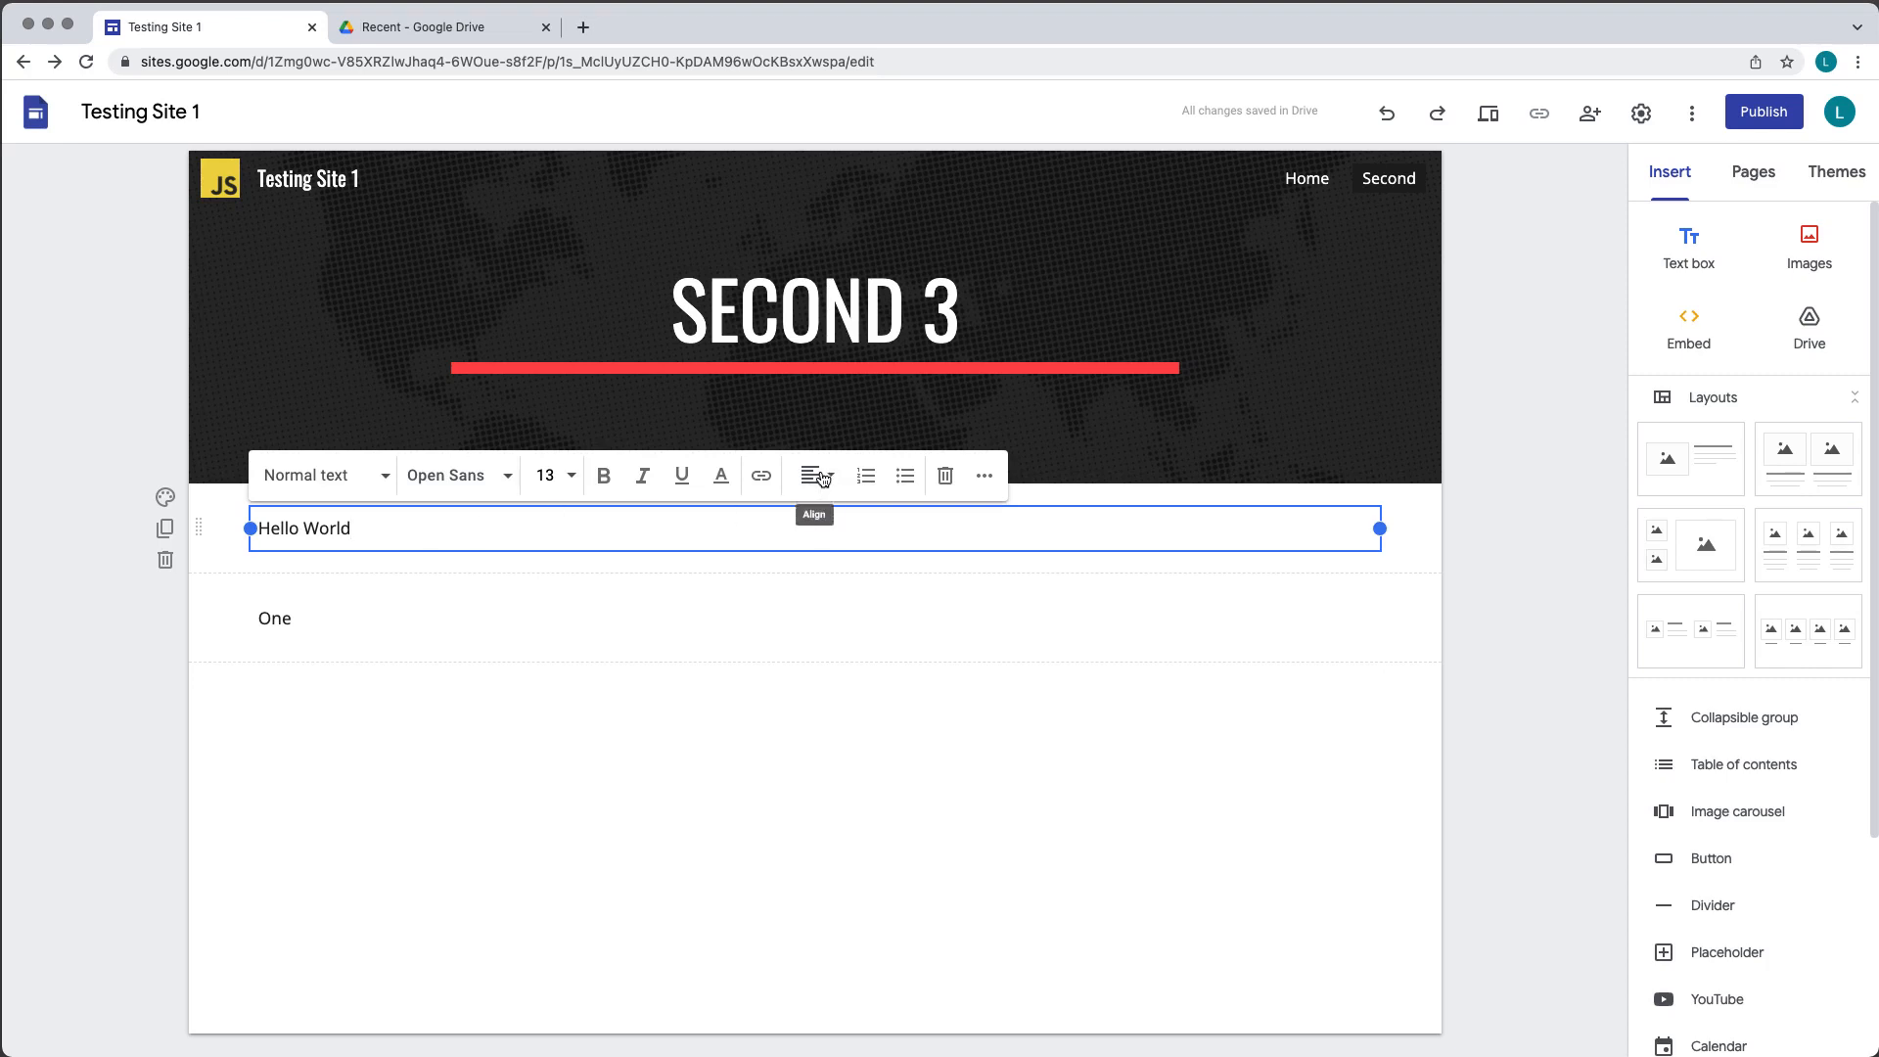
{"action": "left_click", "coordinate": [323, 483]}
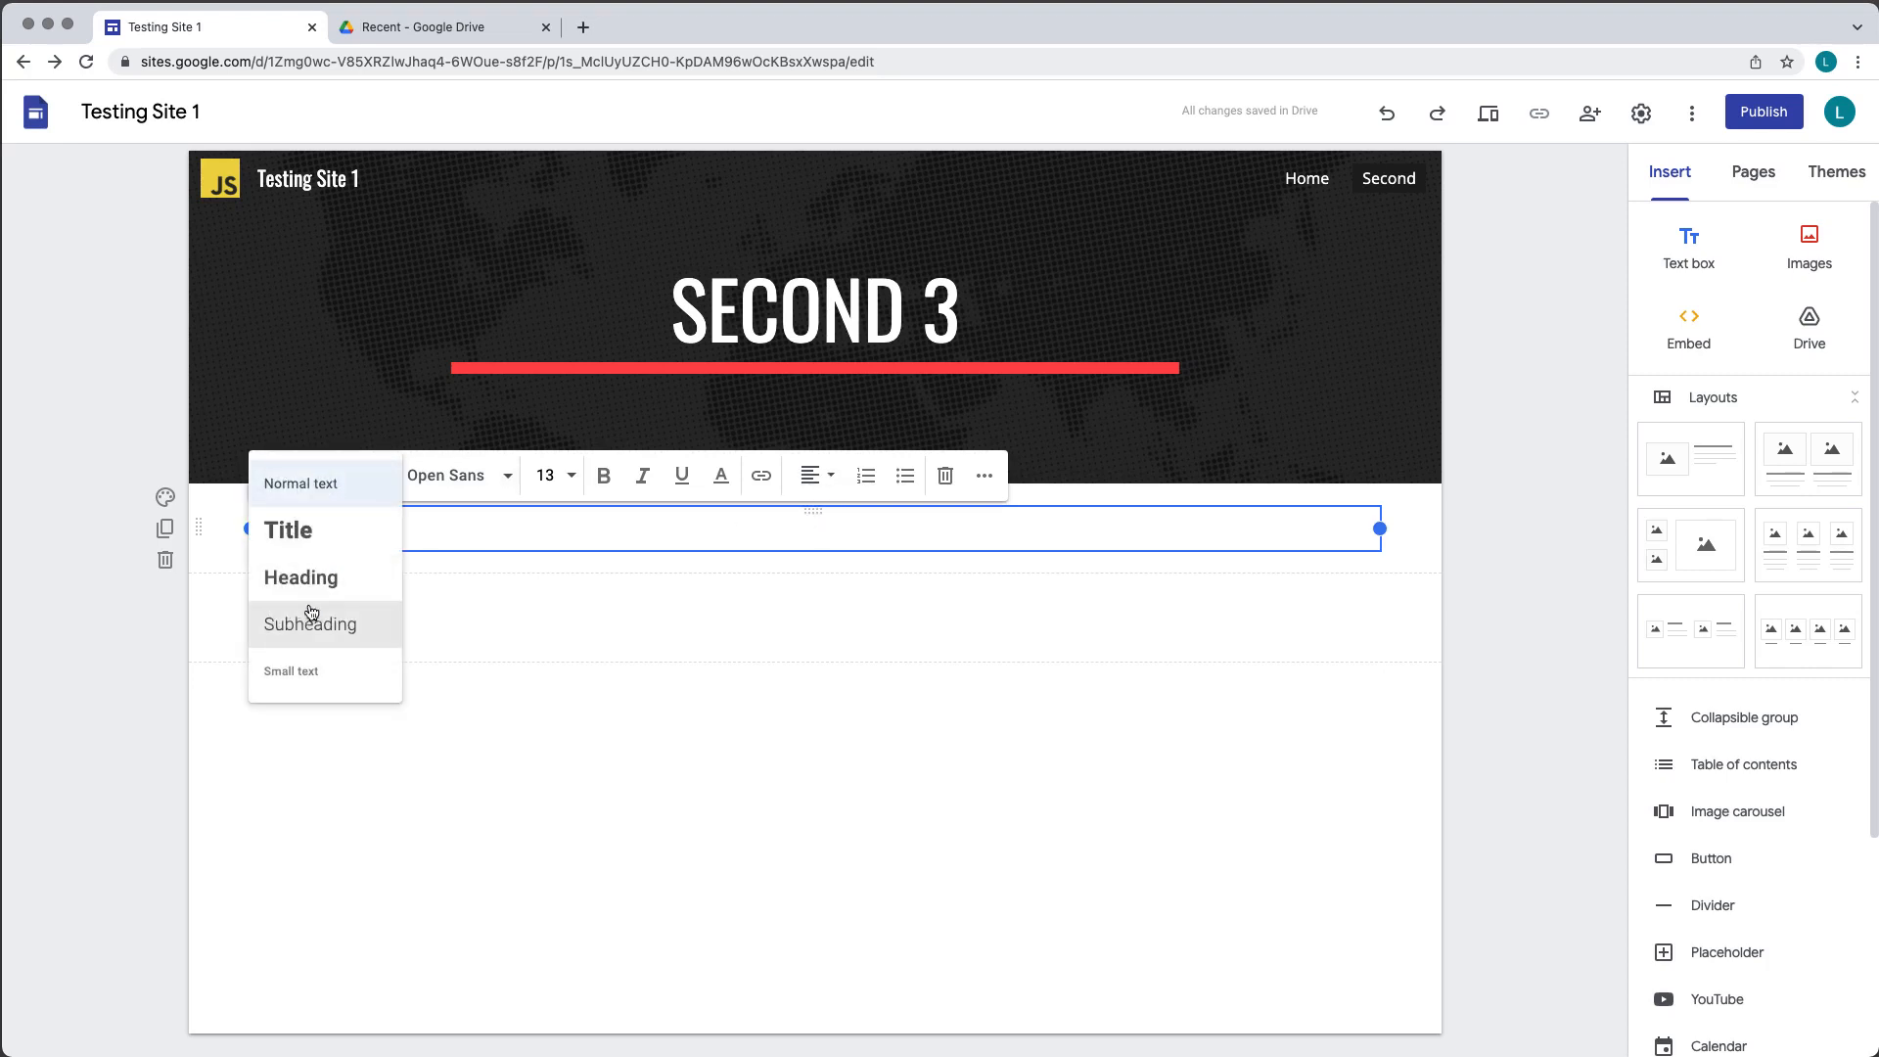
{"action": "left_click", "coordinate": [293, 575]}
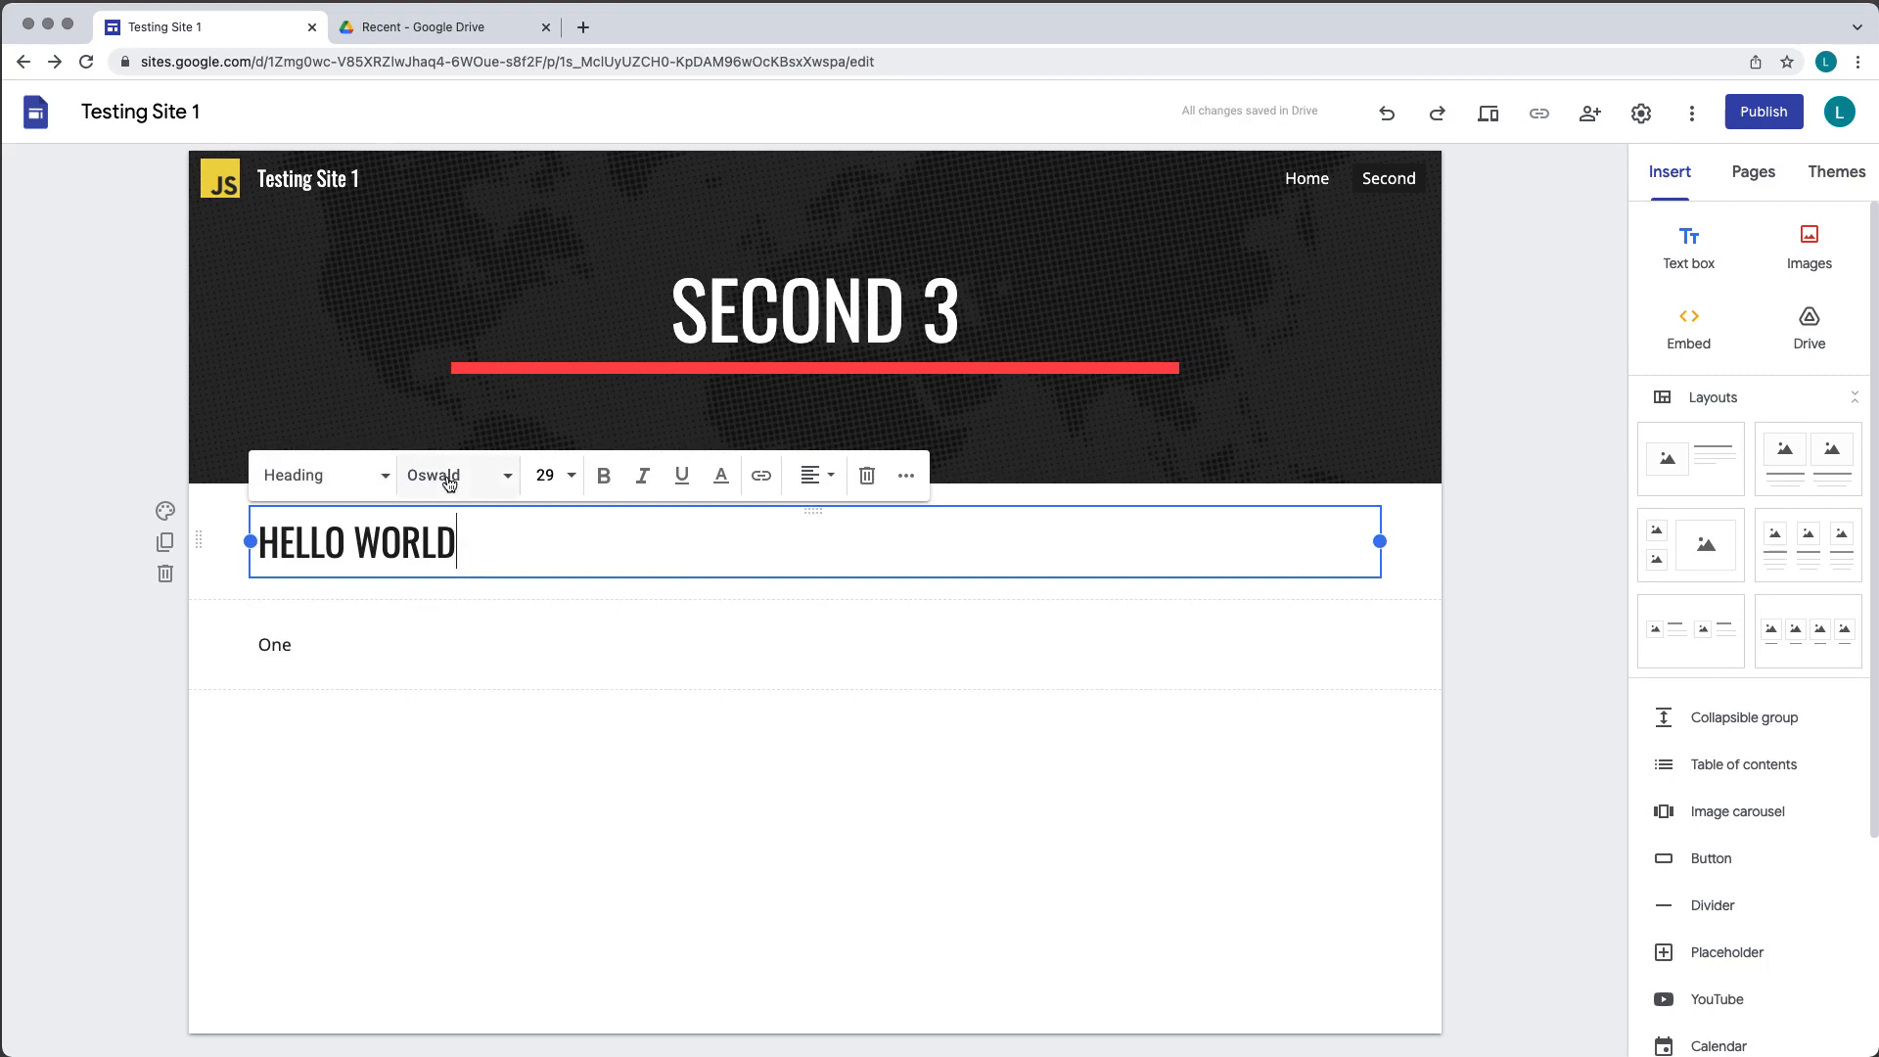
{"action": "left_click", "coordinate": [166, 512]}
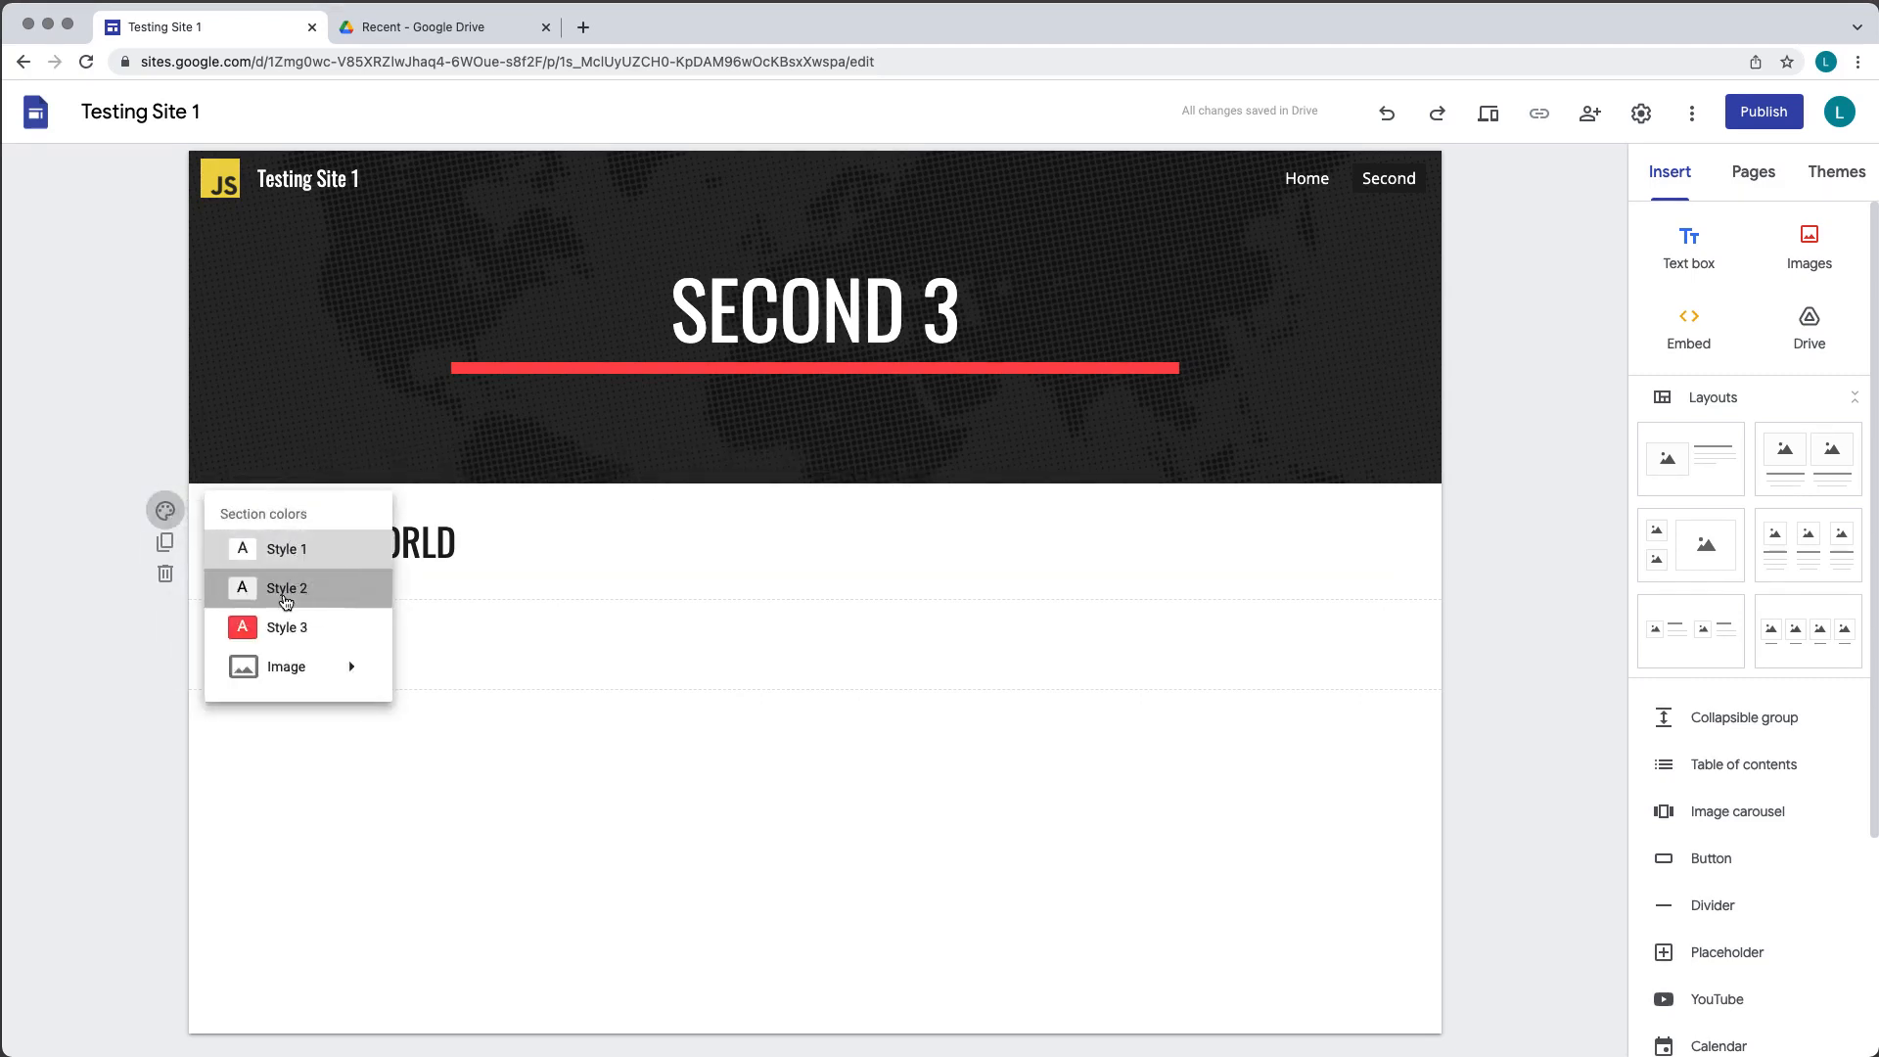
{"action": "left_click", "coordinate": [284, 594]}
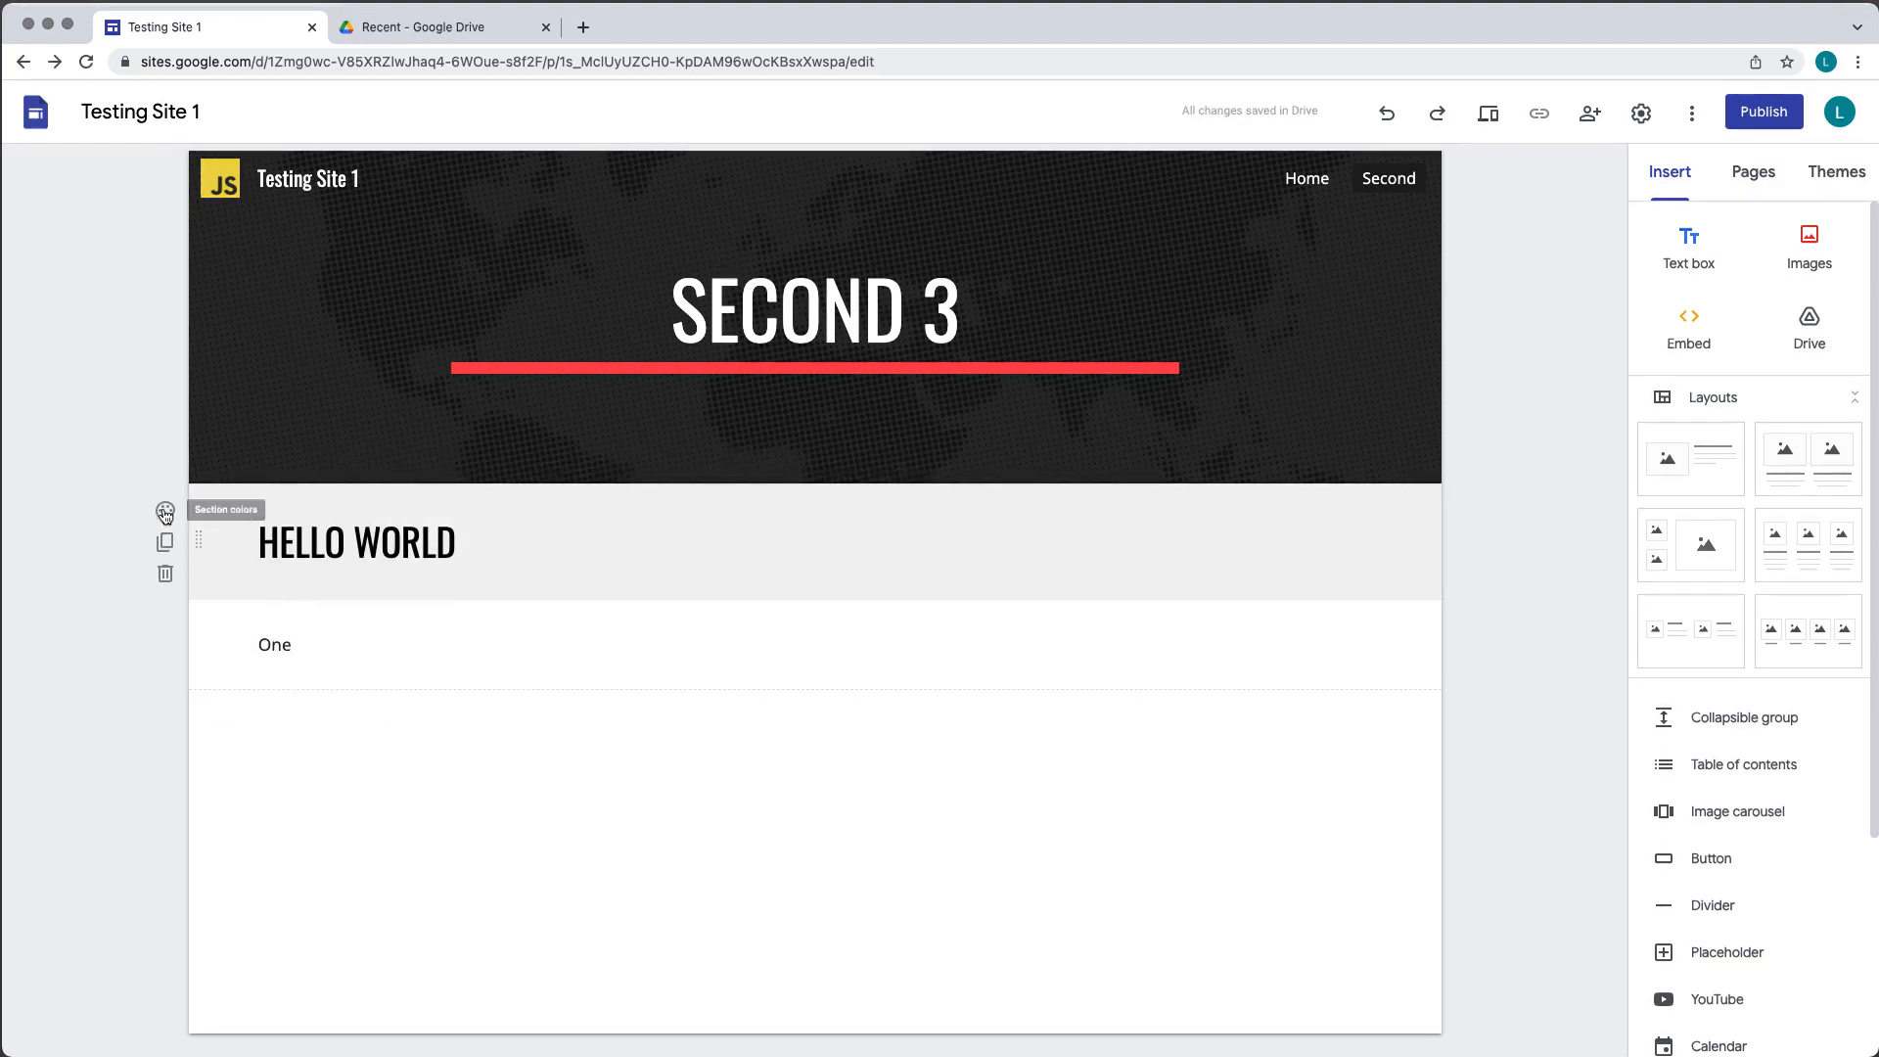
Apply the Style 3 colour to the Hello World section and centre its heading text
{"action": "left_click", "coordinate": [166, 513]}
{"action": "left_click", "coordinate": [281, 631]}
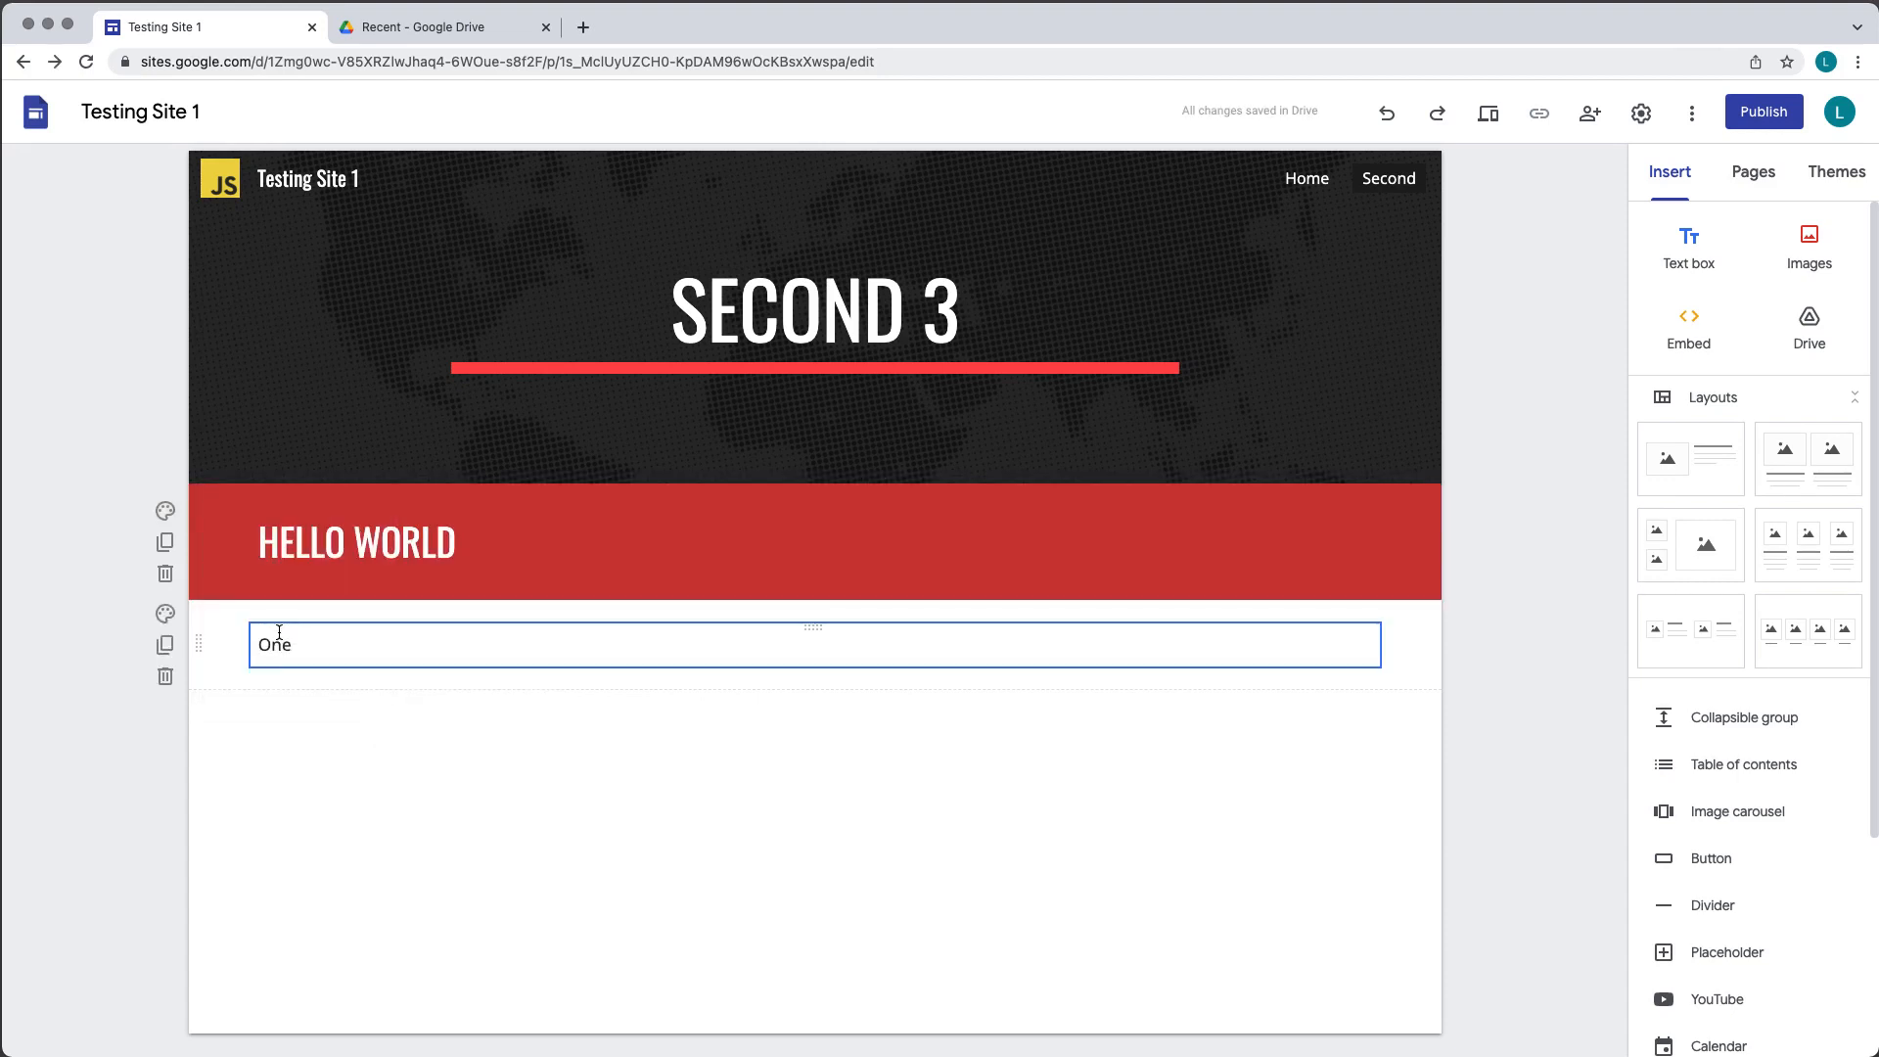
{"action": "left_click", "coordinate": [527, 565]}
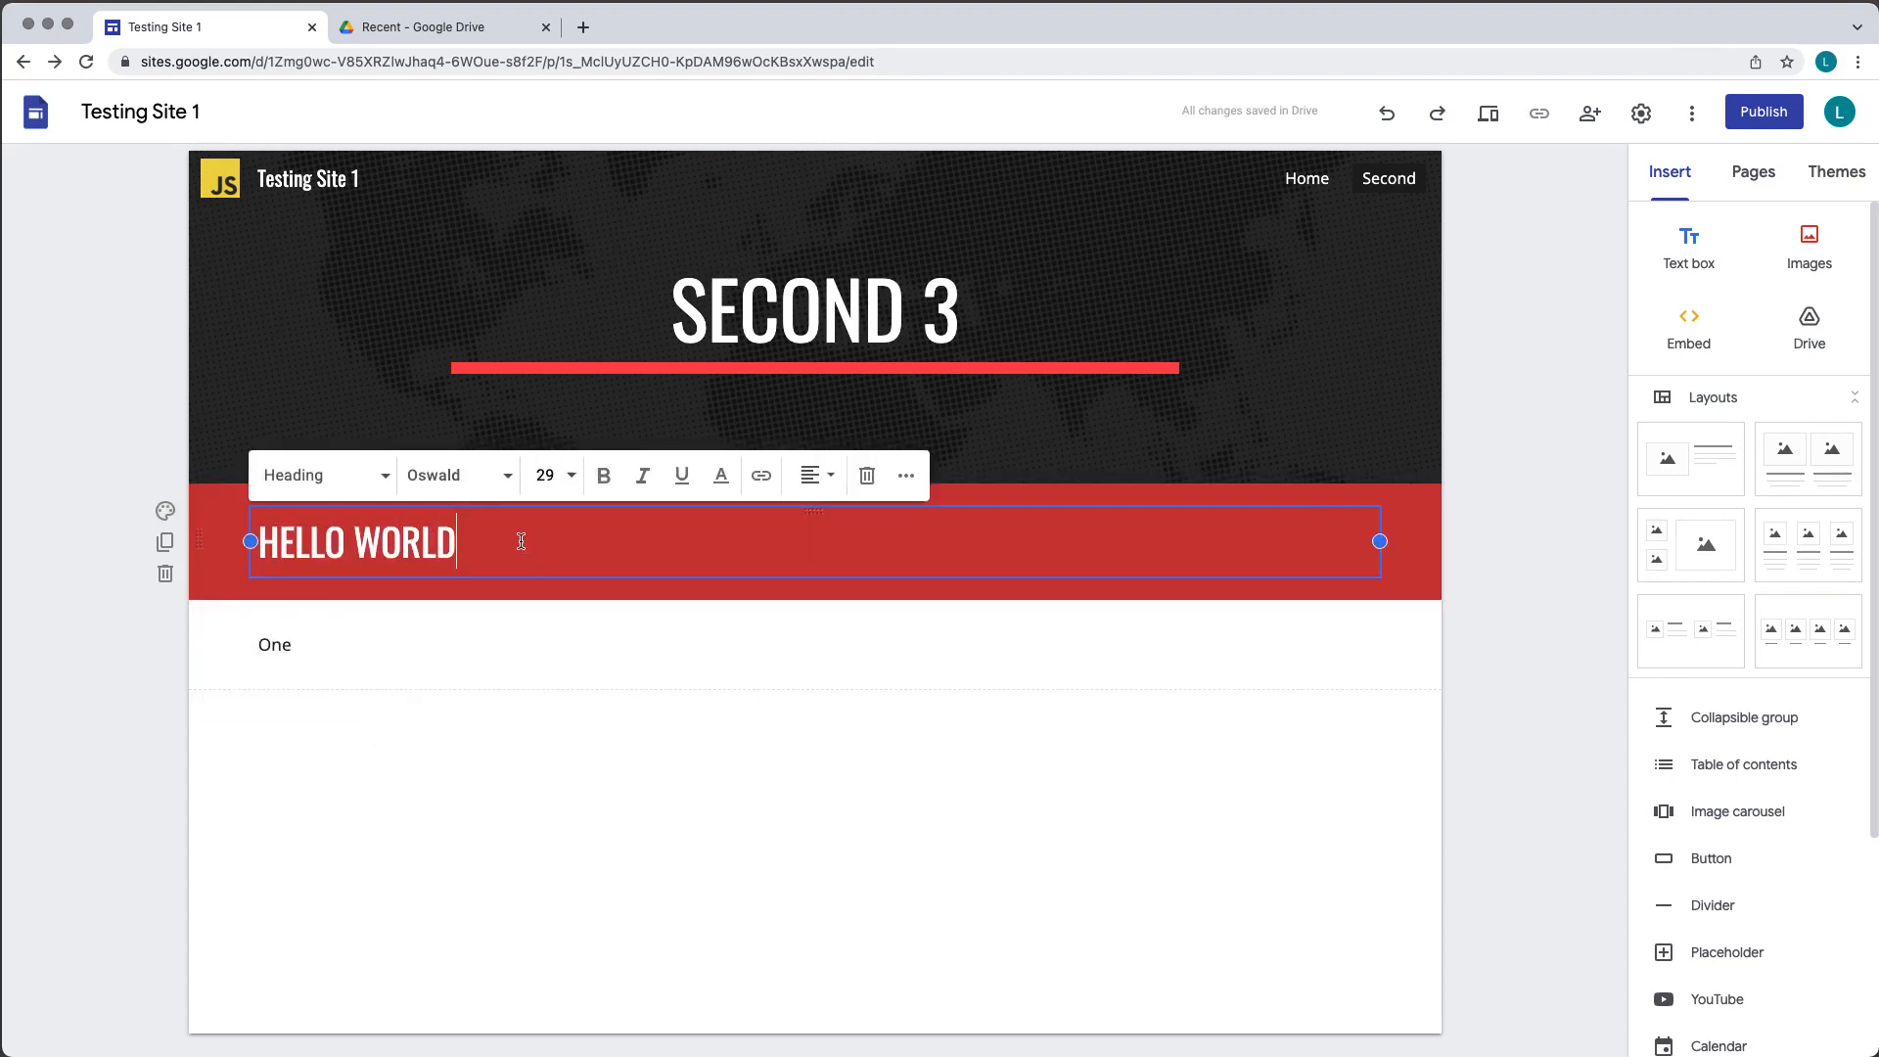
{"action": "left_click", "coordinate": [809, 476]}
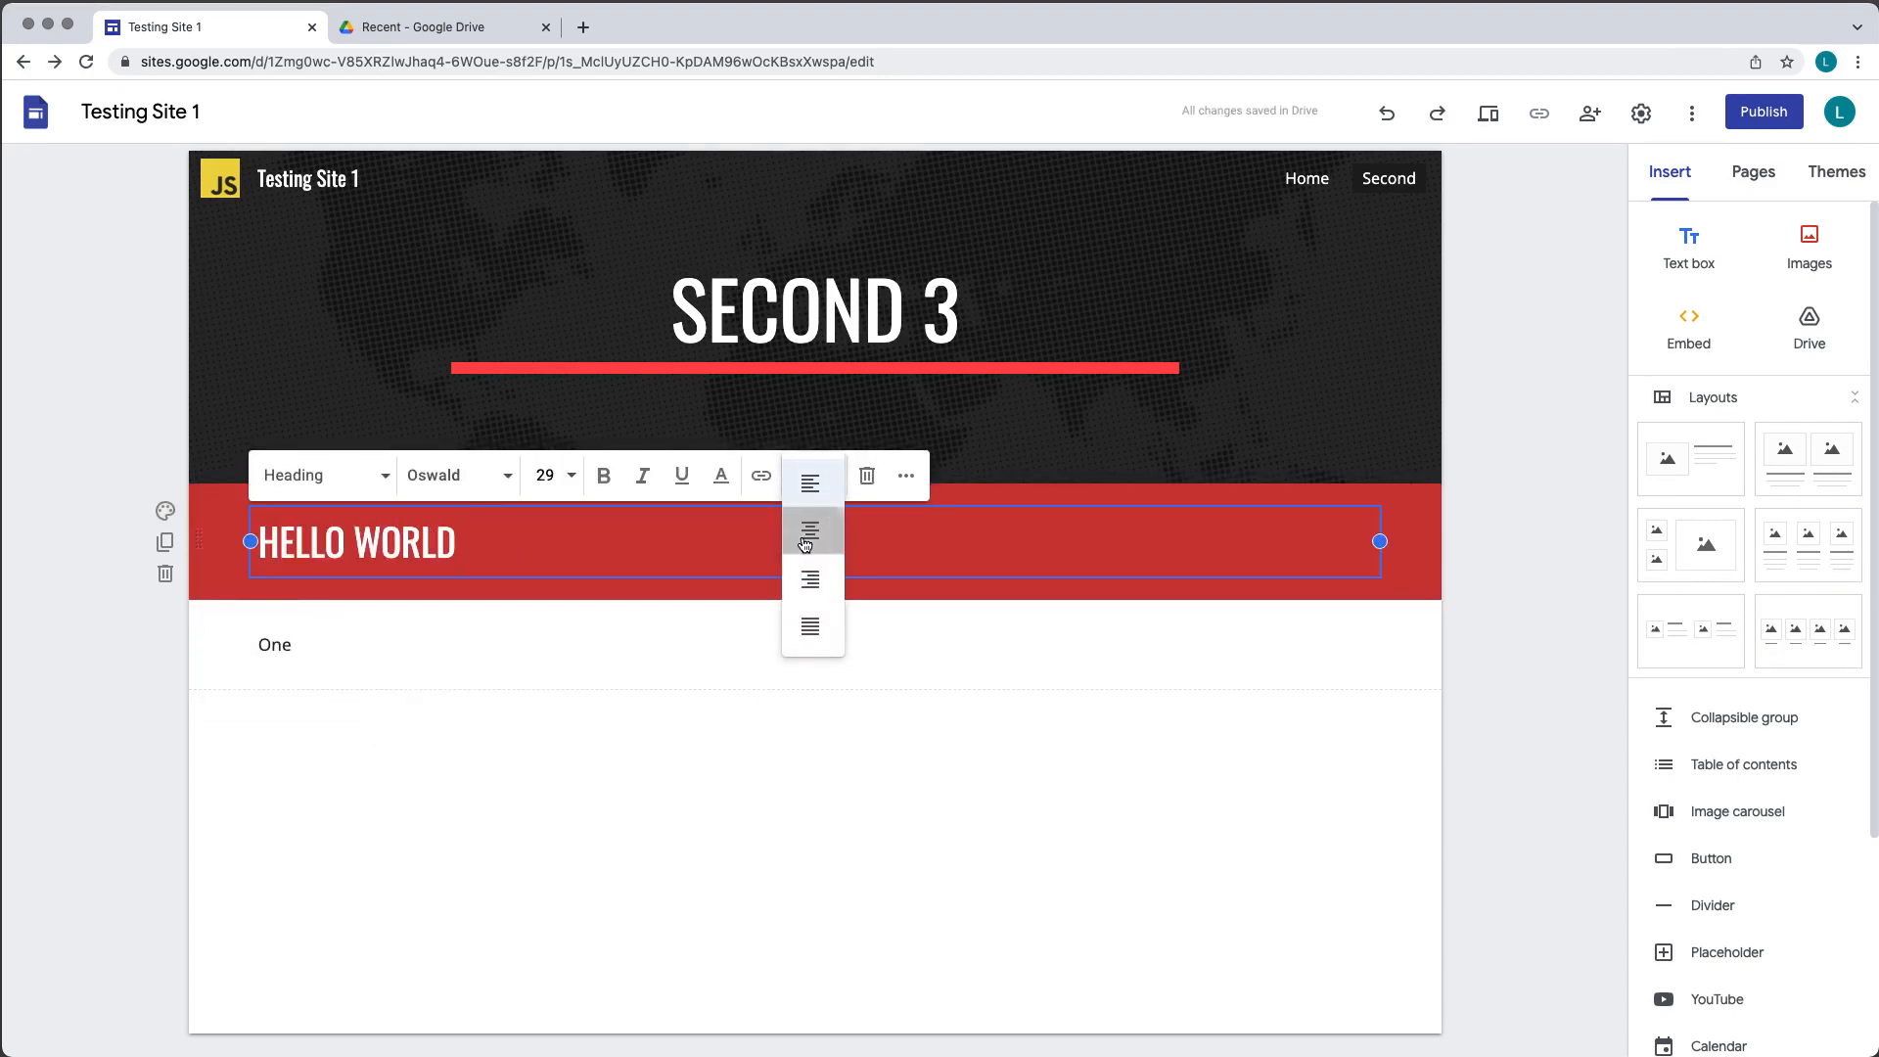
{"action": "left_click", "coordinate": [810, 533]}
{"action": "left_click", "coordinate": [946, 537]}
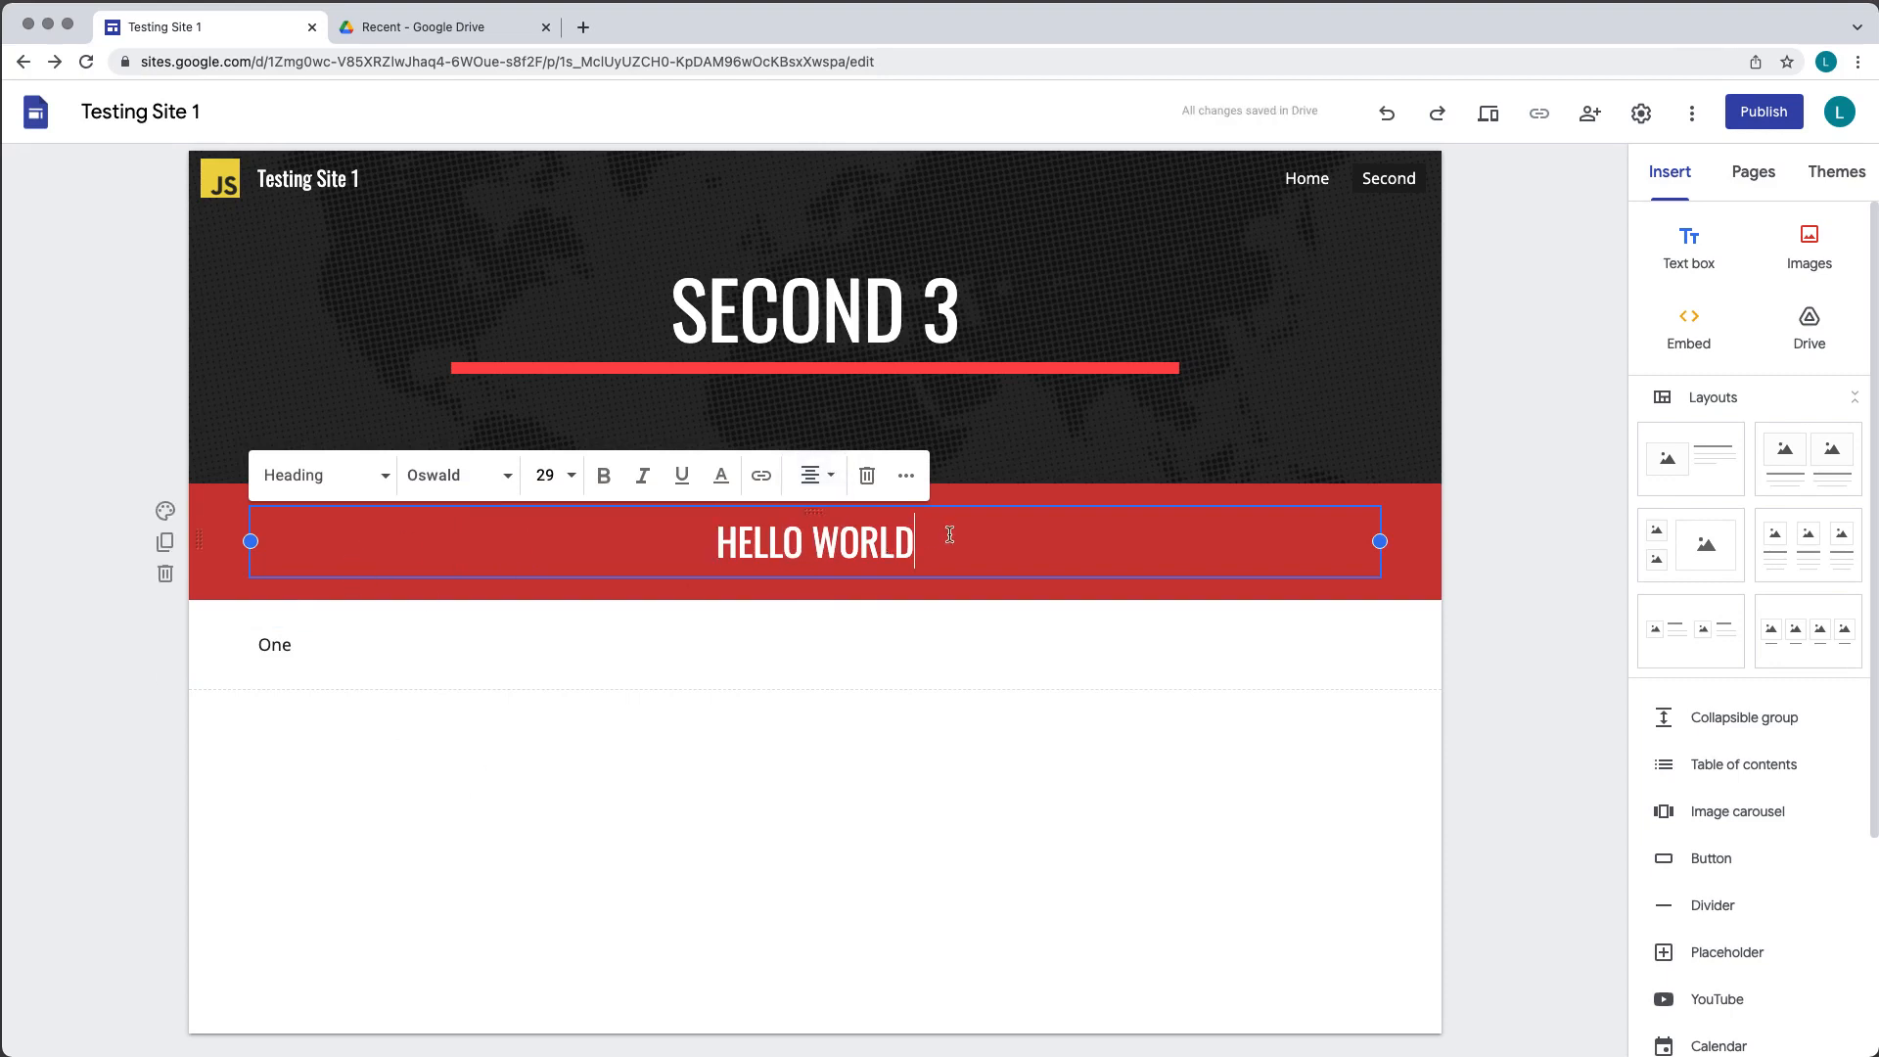
{"action": "left_click", "coordinate": [918, 812]}
Narrow the Hello World text box and move the One text box beside it in the same section
{"action": "left_click", "coordinate": [1118, 554]}
{"action": "left_click_drag", "start_coordinate": [1379, 541], "coordinate": [705, 544]}
{"action": "left_click", "coordinate": [266, 643]}
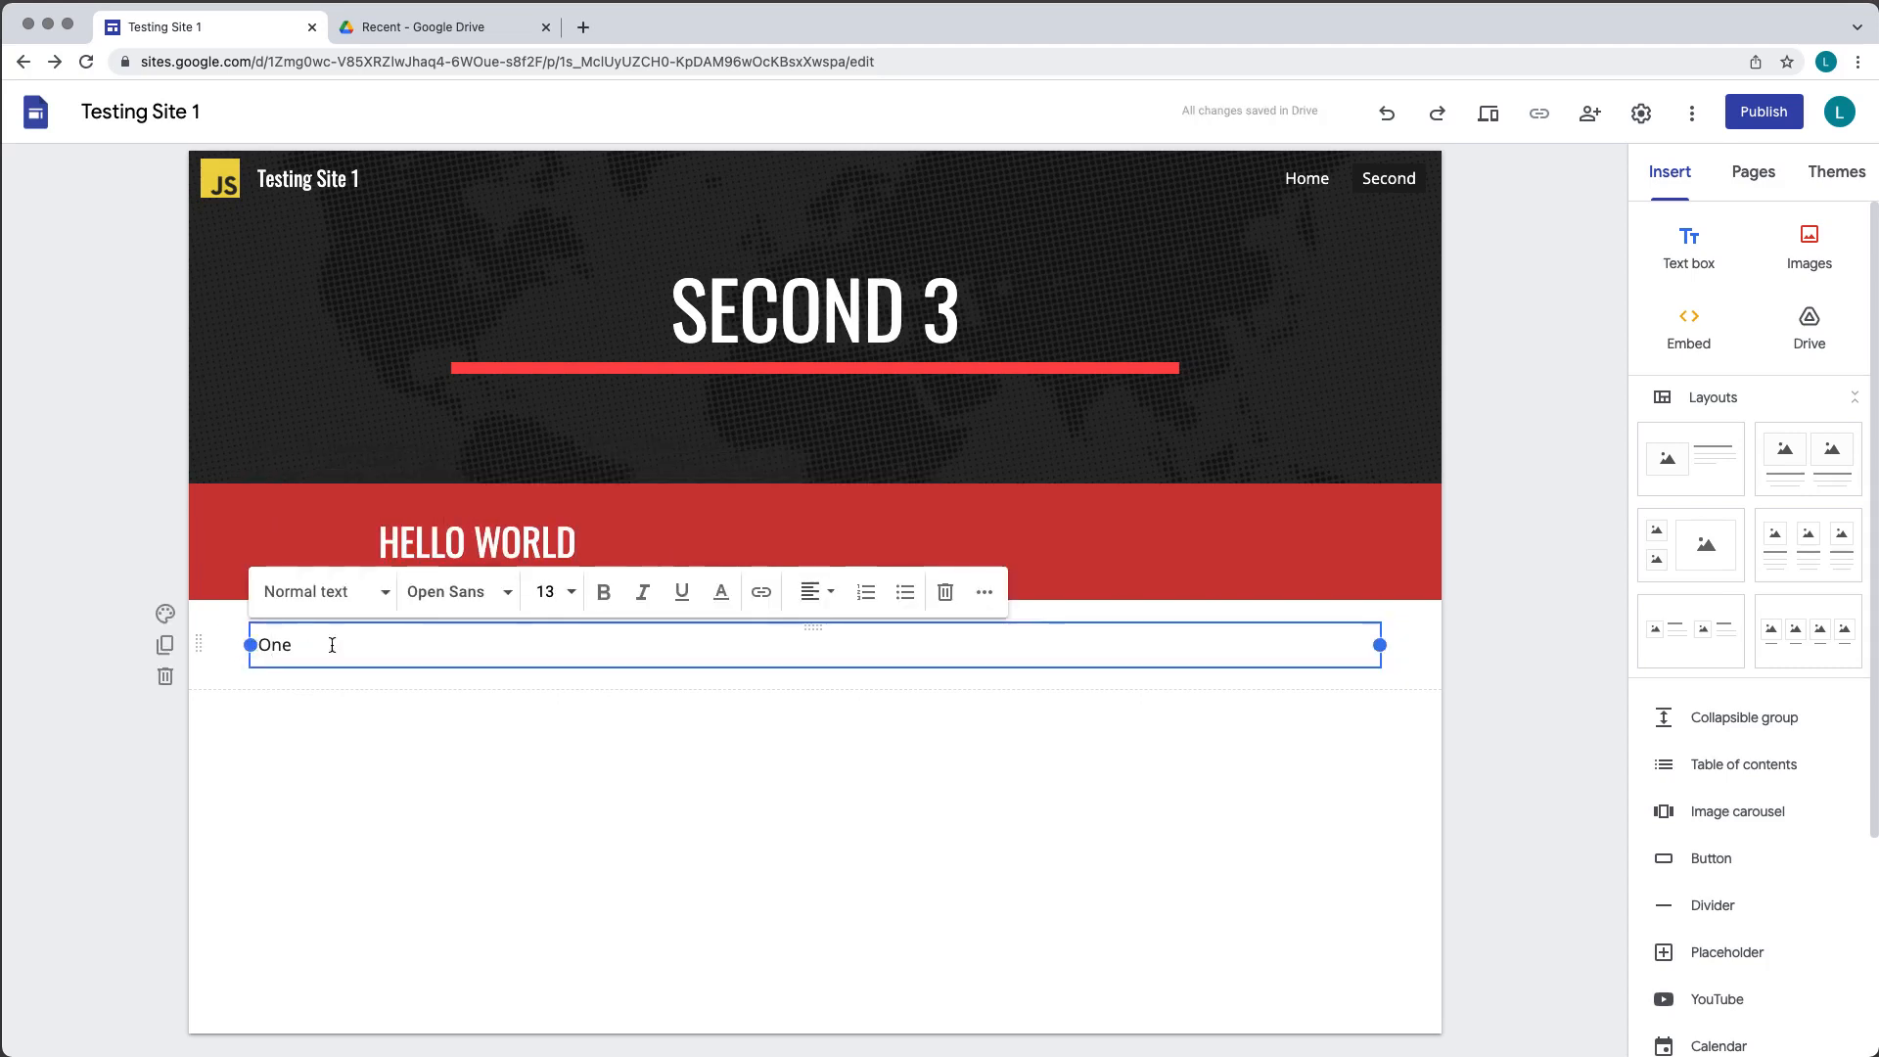
{"action": "left_click_drag", "start_coordinate": [433, 626], "coordinate": [763, 533]}
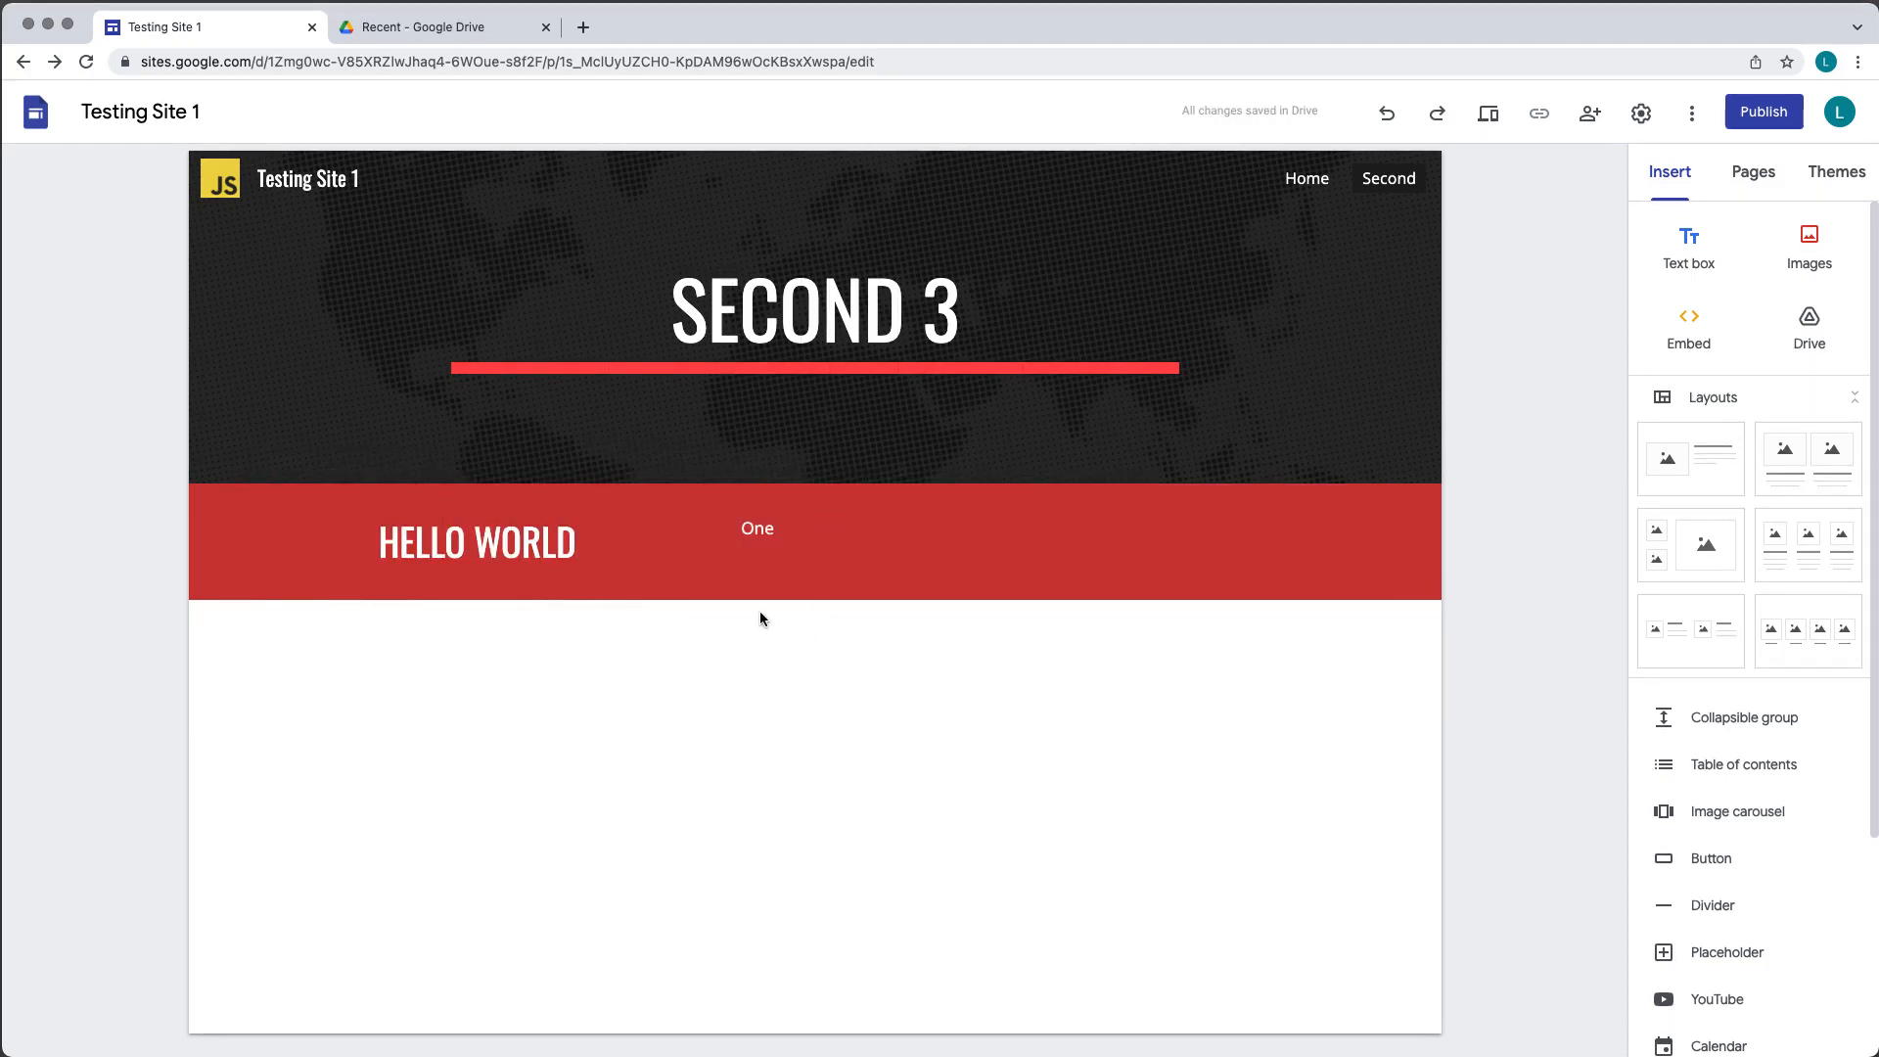
Centre the text "One" in its text box and make it bold
{"action": "left_click", "coordinate": [779, 529]}
{"action": "left_click", "coordinate": [1302, 479]}
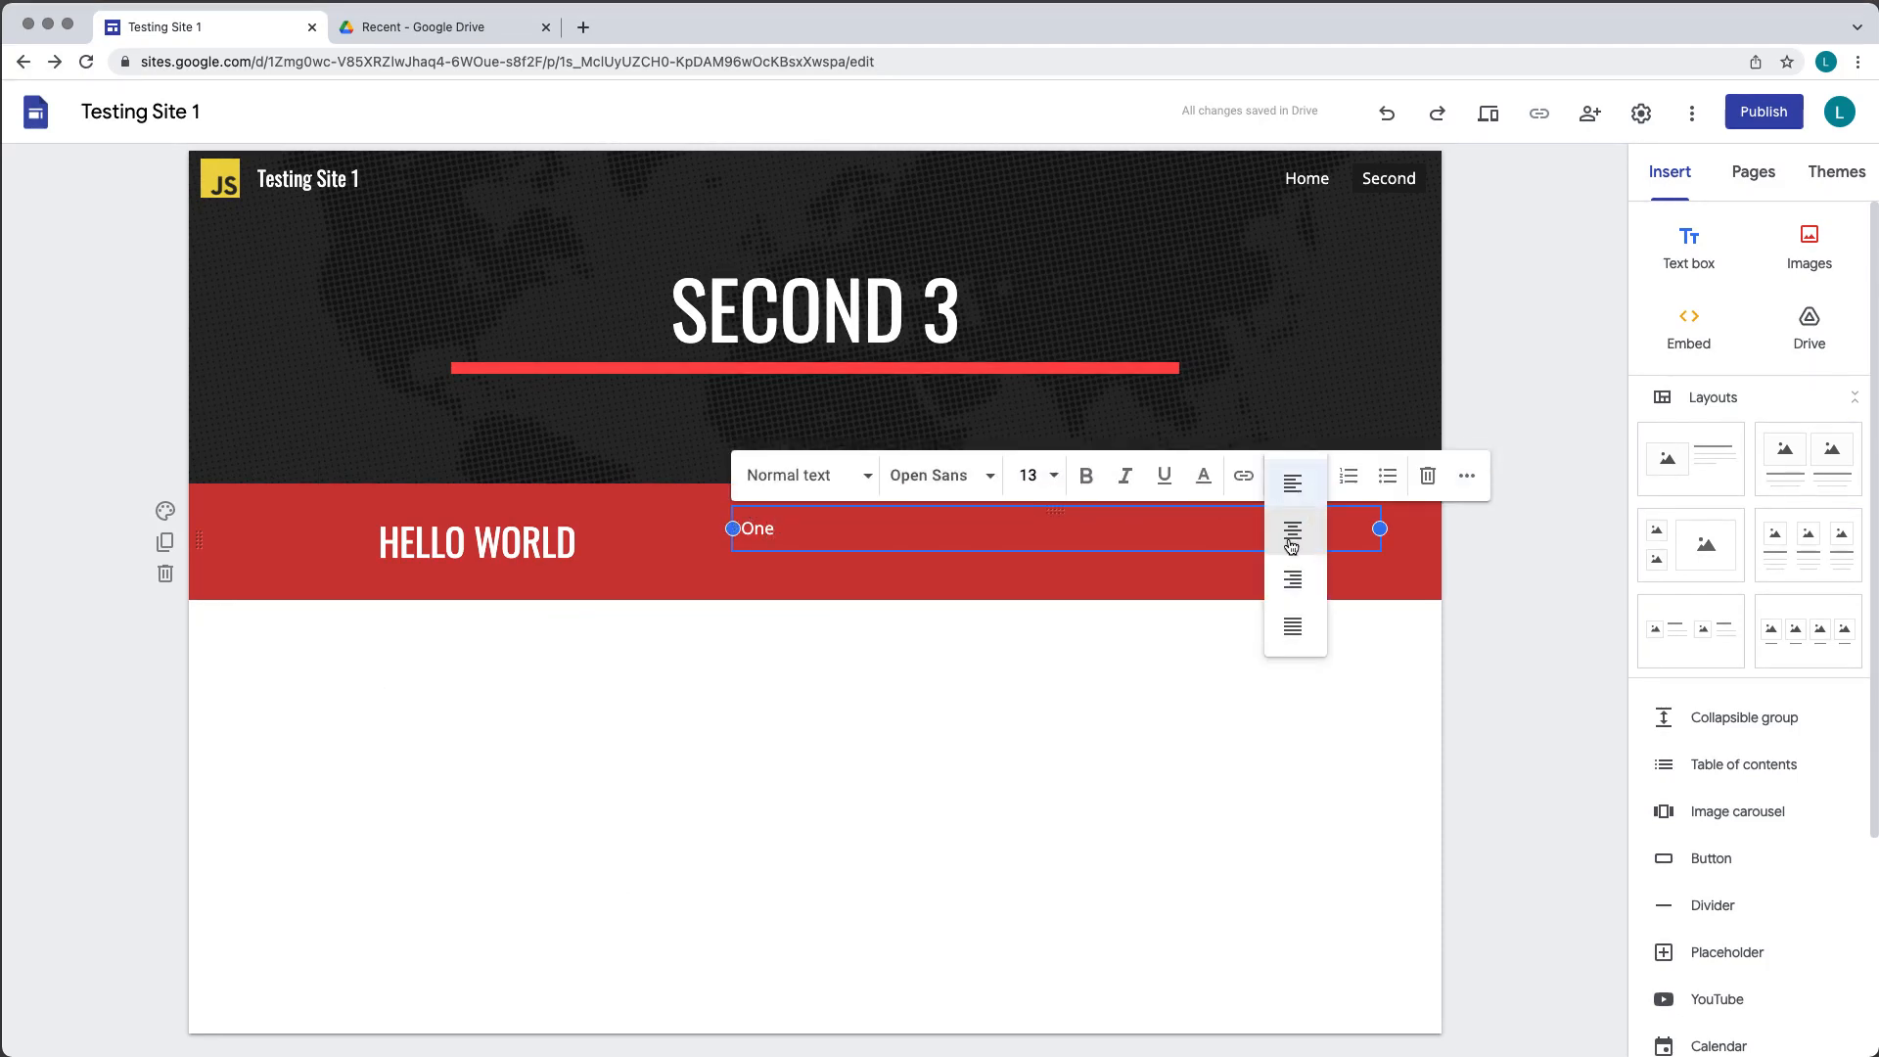
{"action": "left_click", "coordinate": [1292, 533]}
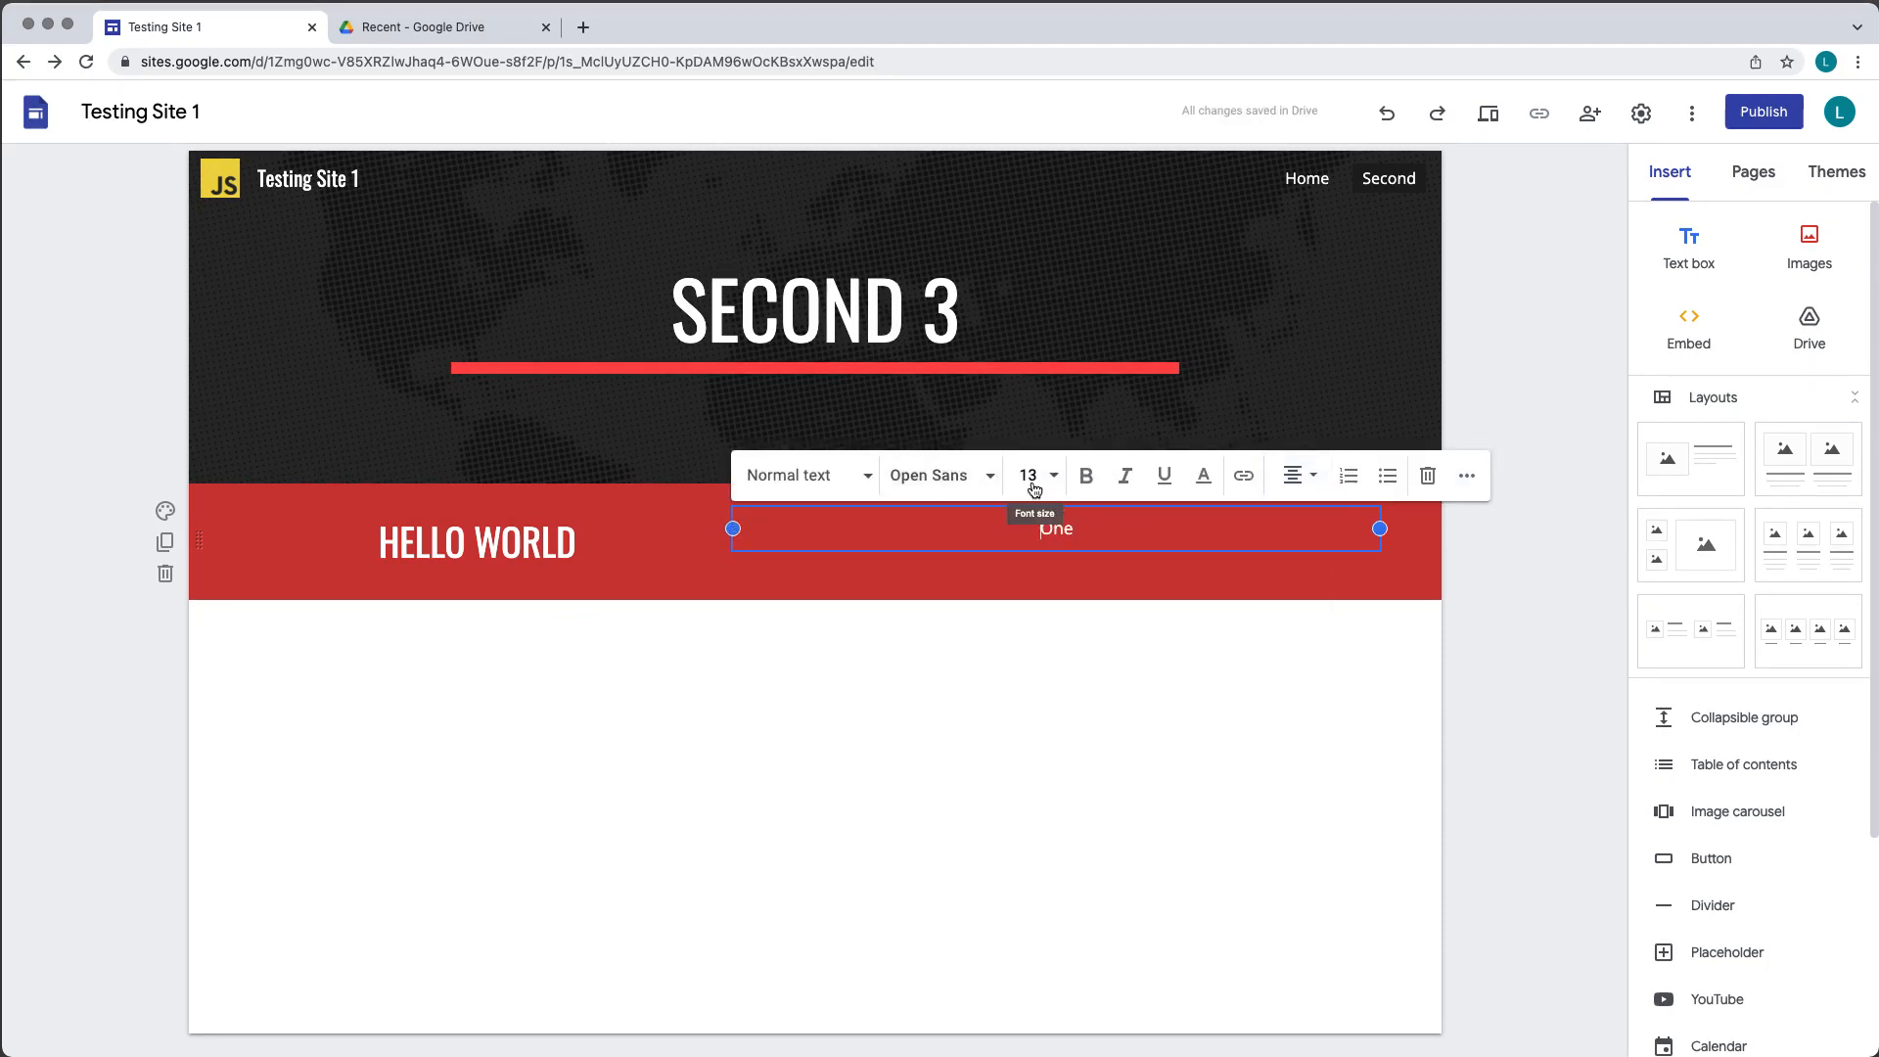
{"action": "key", "text": "super+a"}
{"action": "left_click", "coordinate": [1086, 476]}
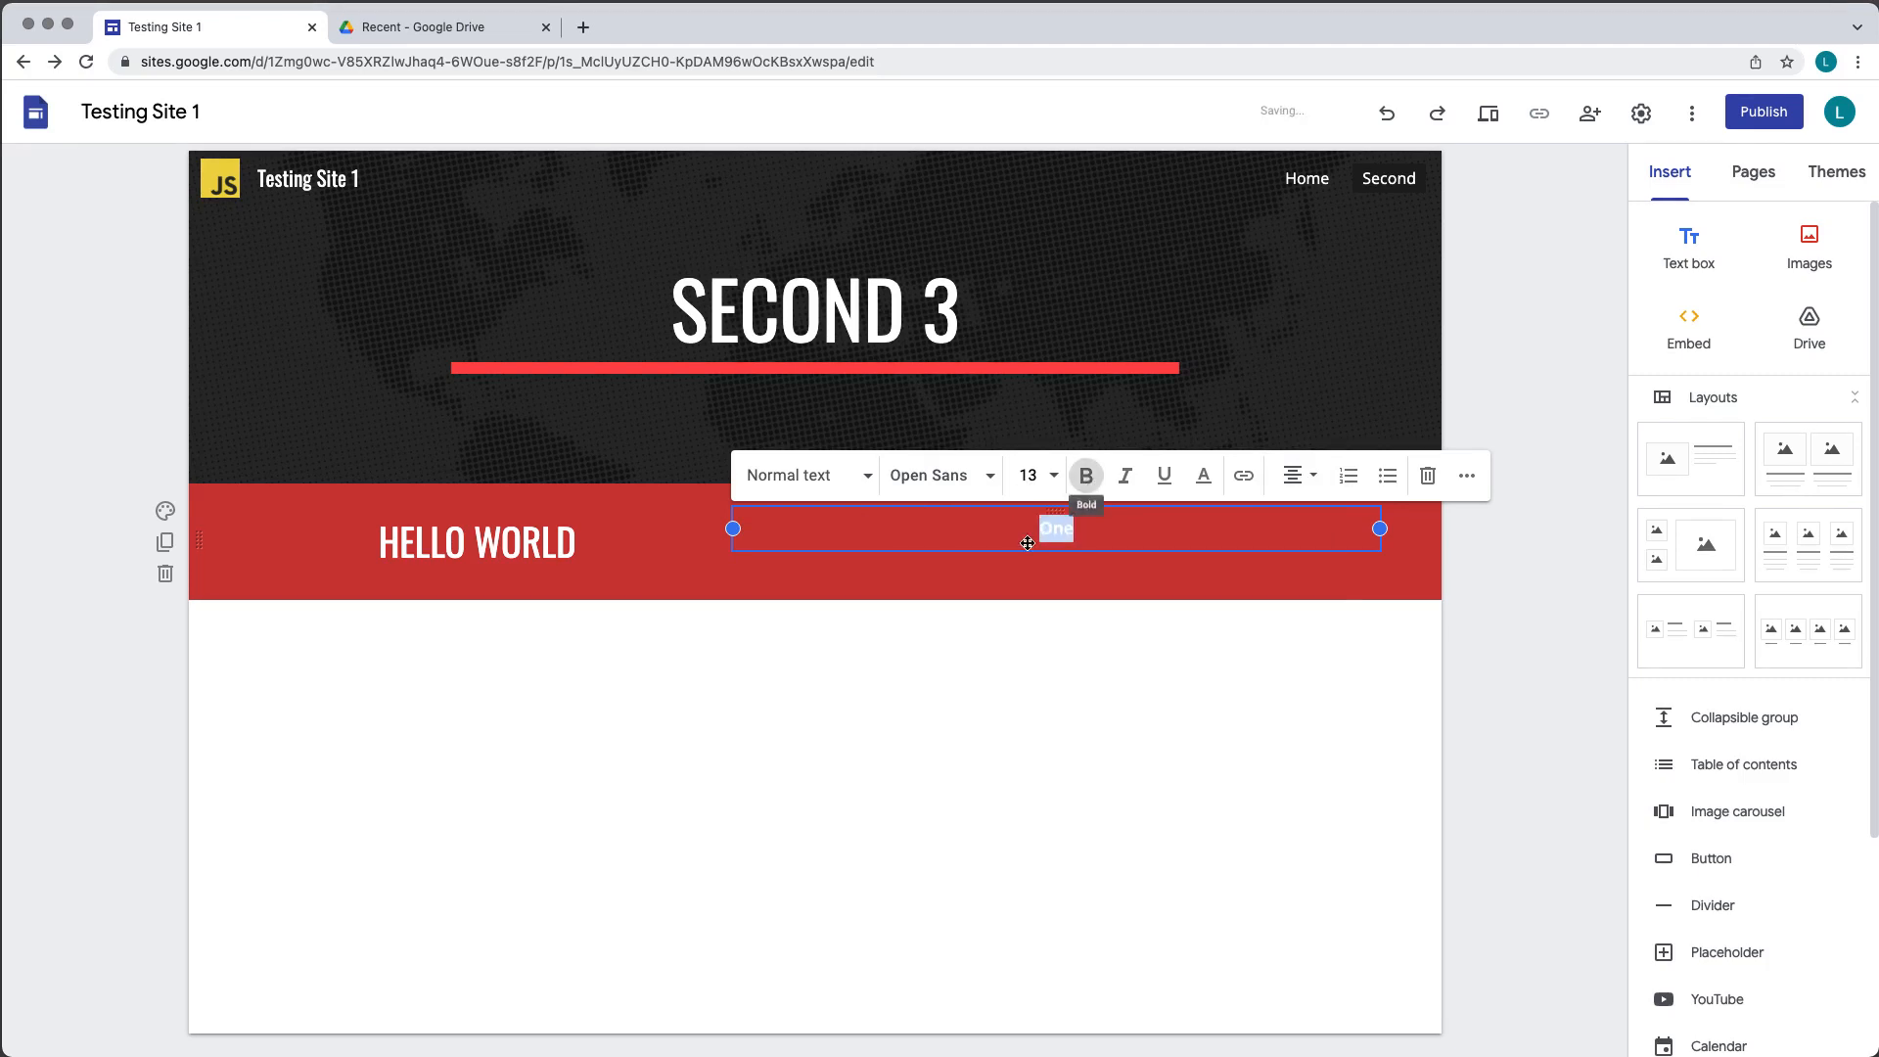
{"action": "left_click", "coordinate": [910, 673]}
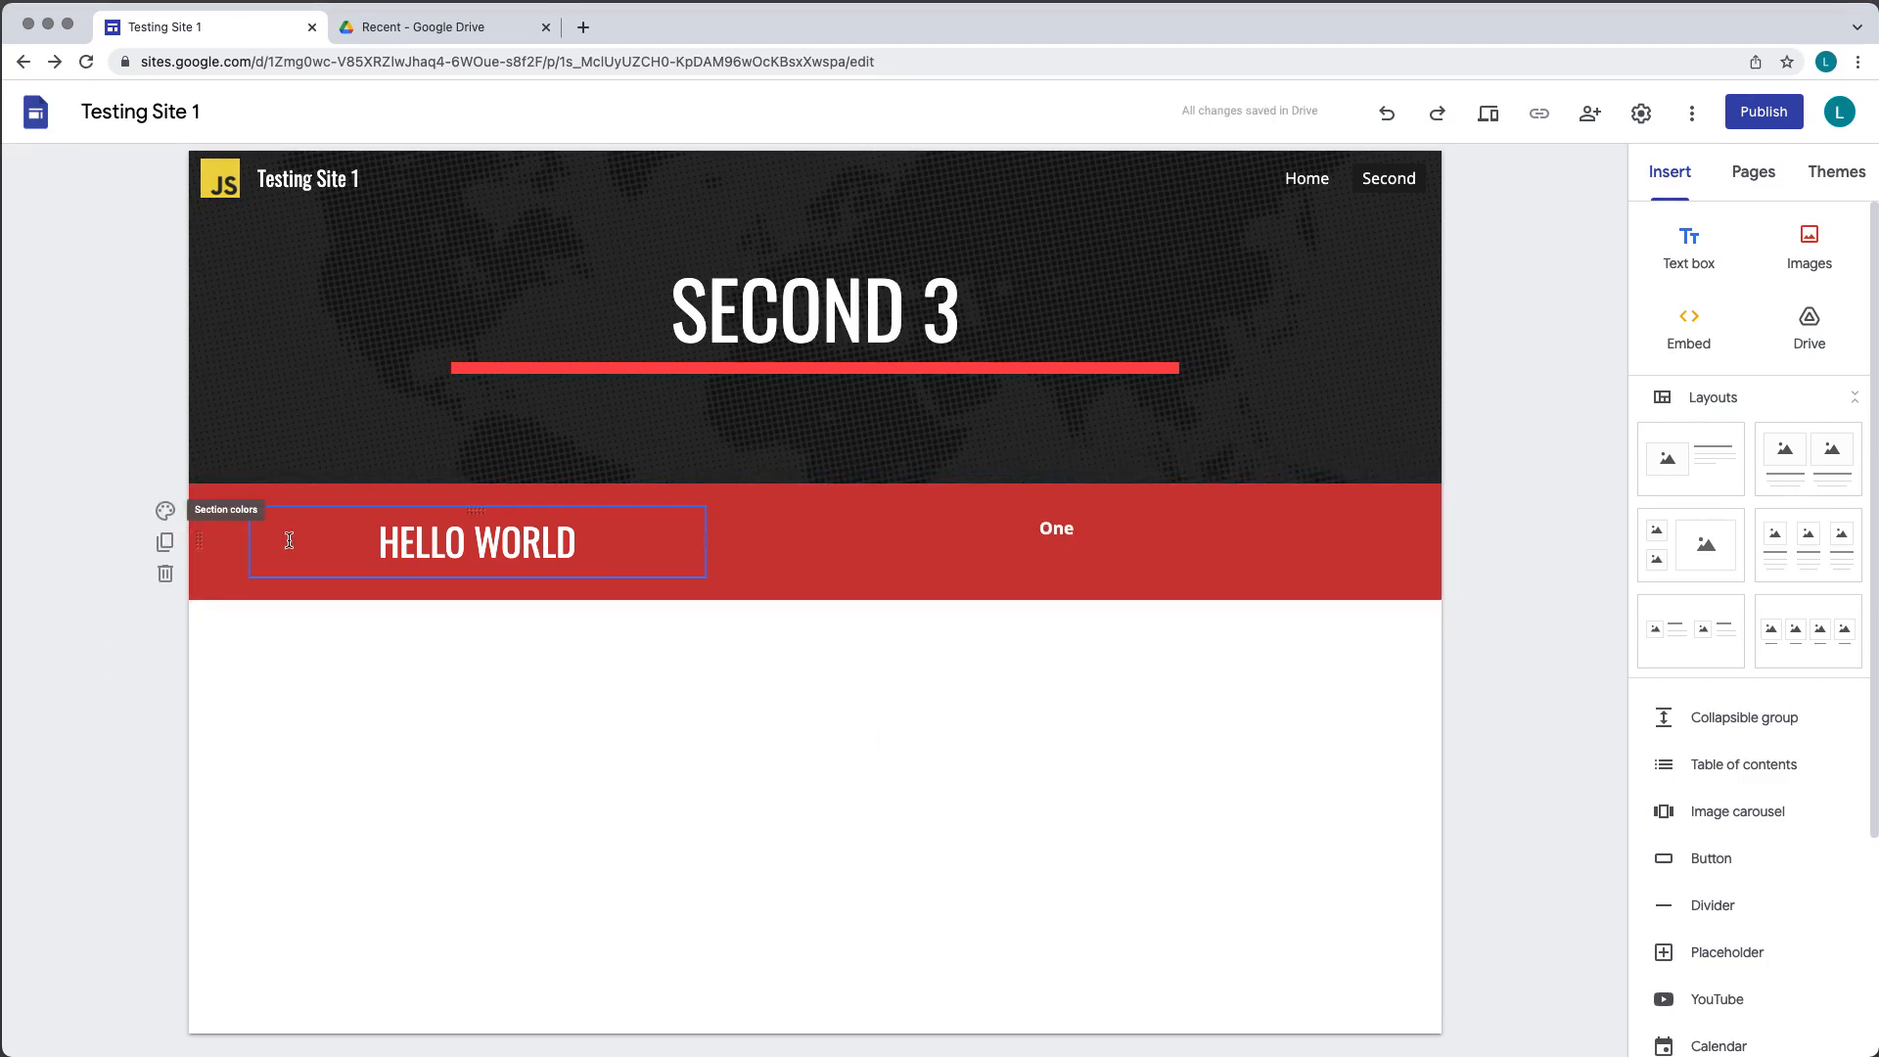
Change the colour of the shared Hello World and One section to Style 1
{"action": "left_click", "coordinate": [626, 548]}
{"action": "left_click", "coordinate": [954, 537]}
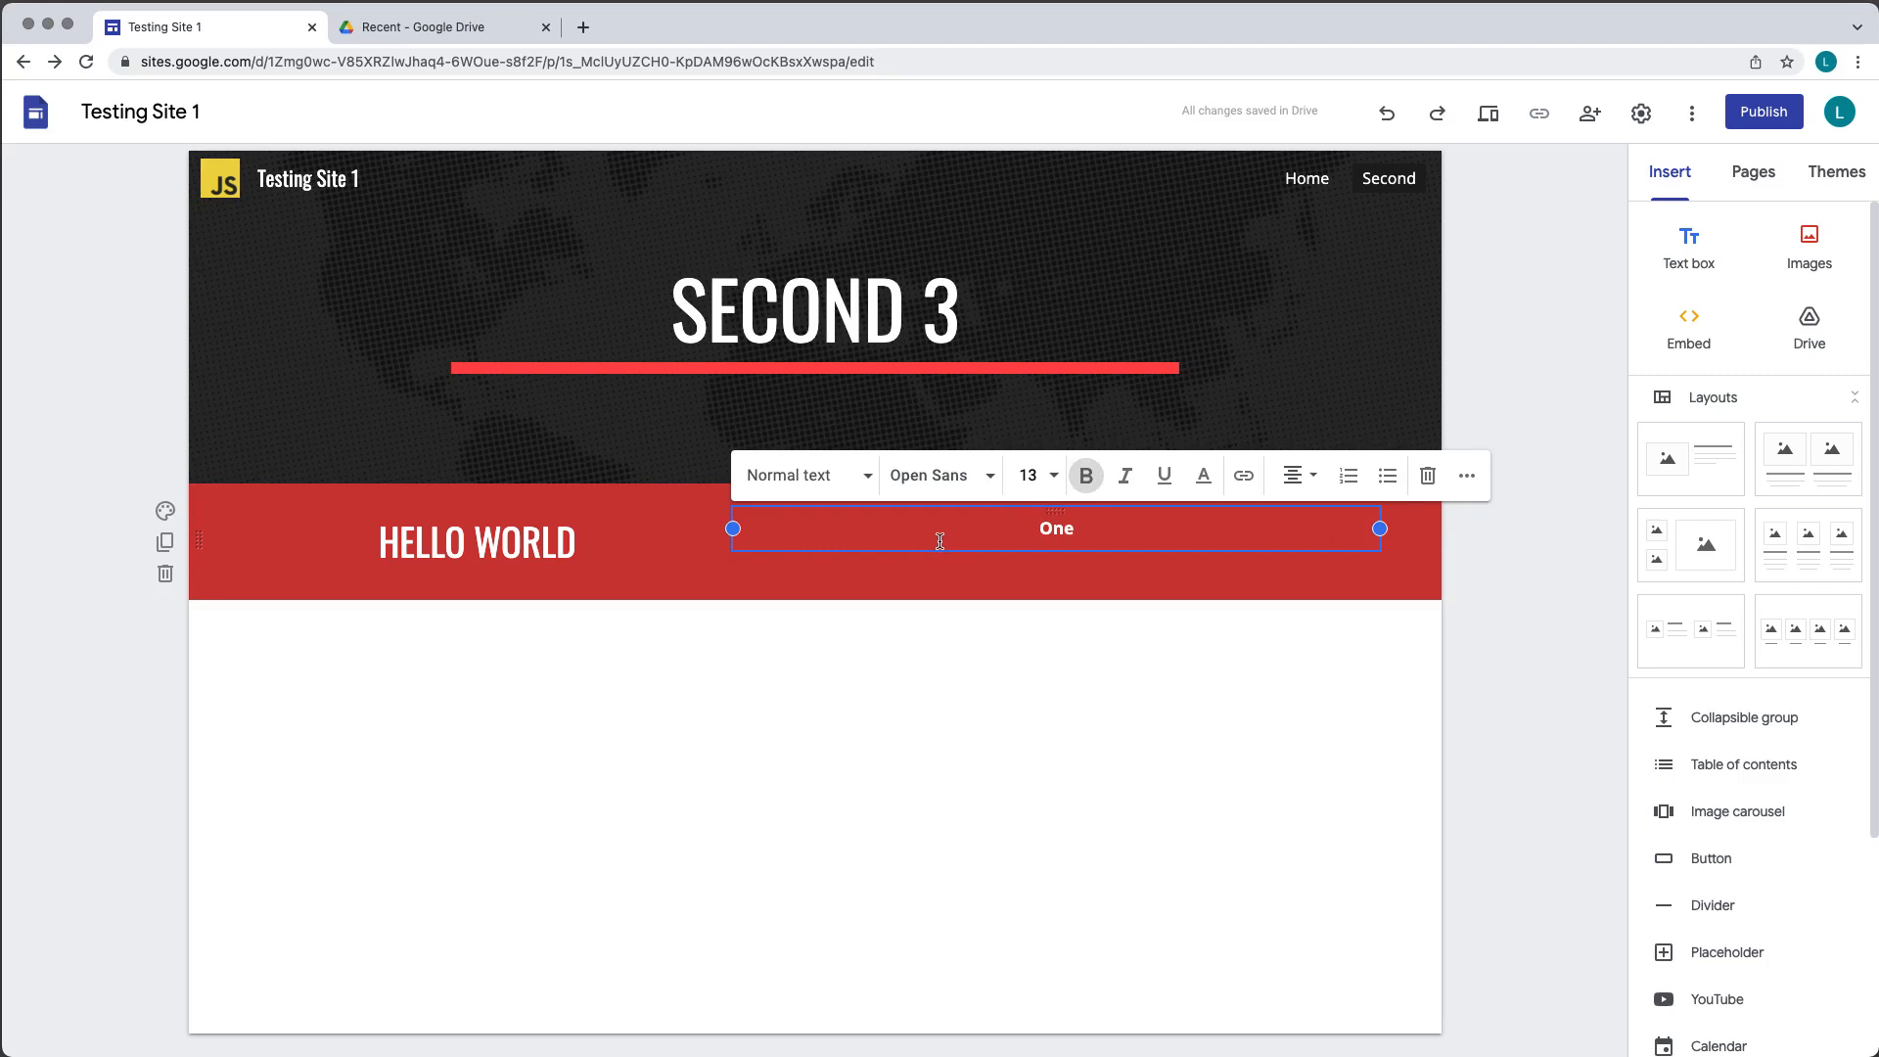
{"action": "left_click", "coordinate": [1367, 545]}
{"action": "left_click", "coordinate": [1014, 526]}
{"action": "left_click", "coordinate": [167, 511]}
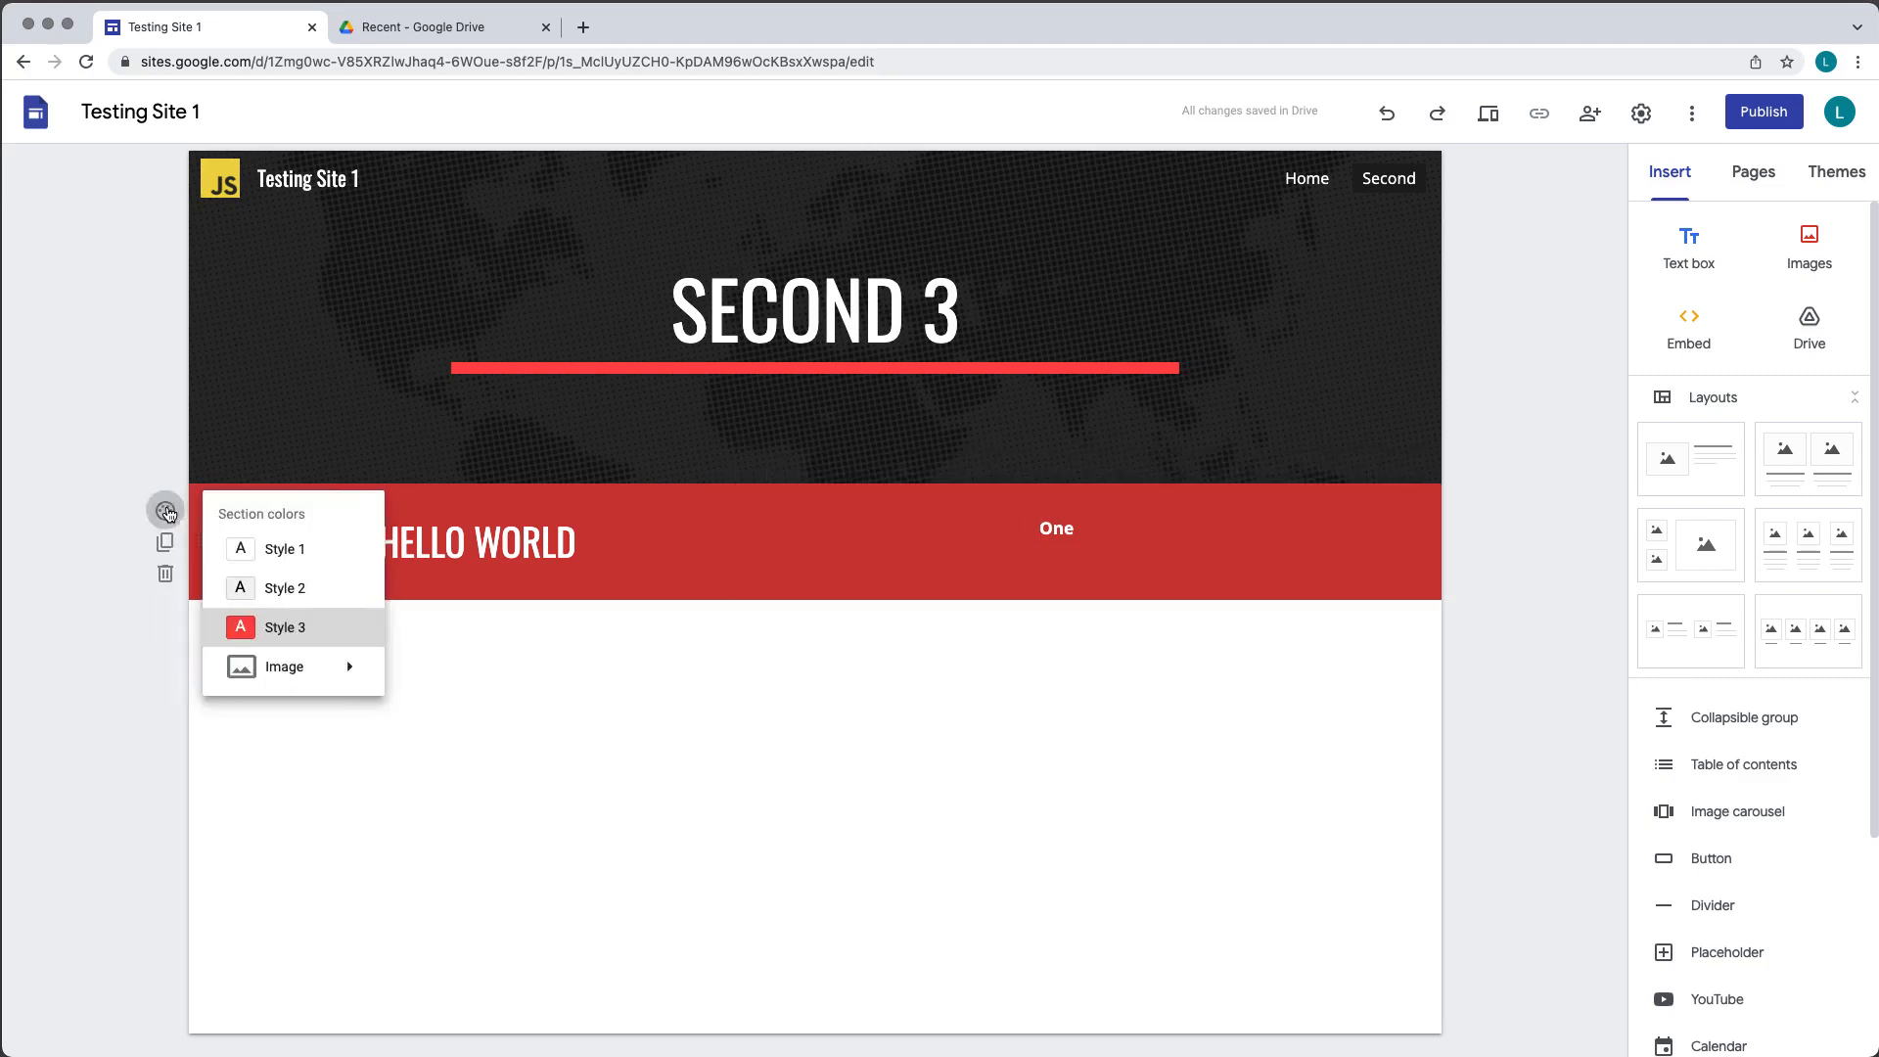
{"action": "left_click", "coordinate": [287, 549]}
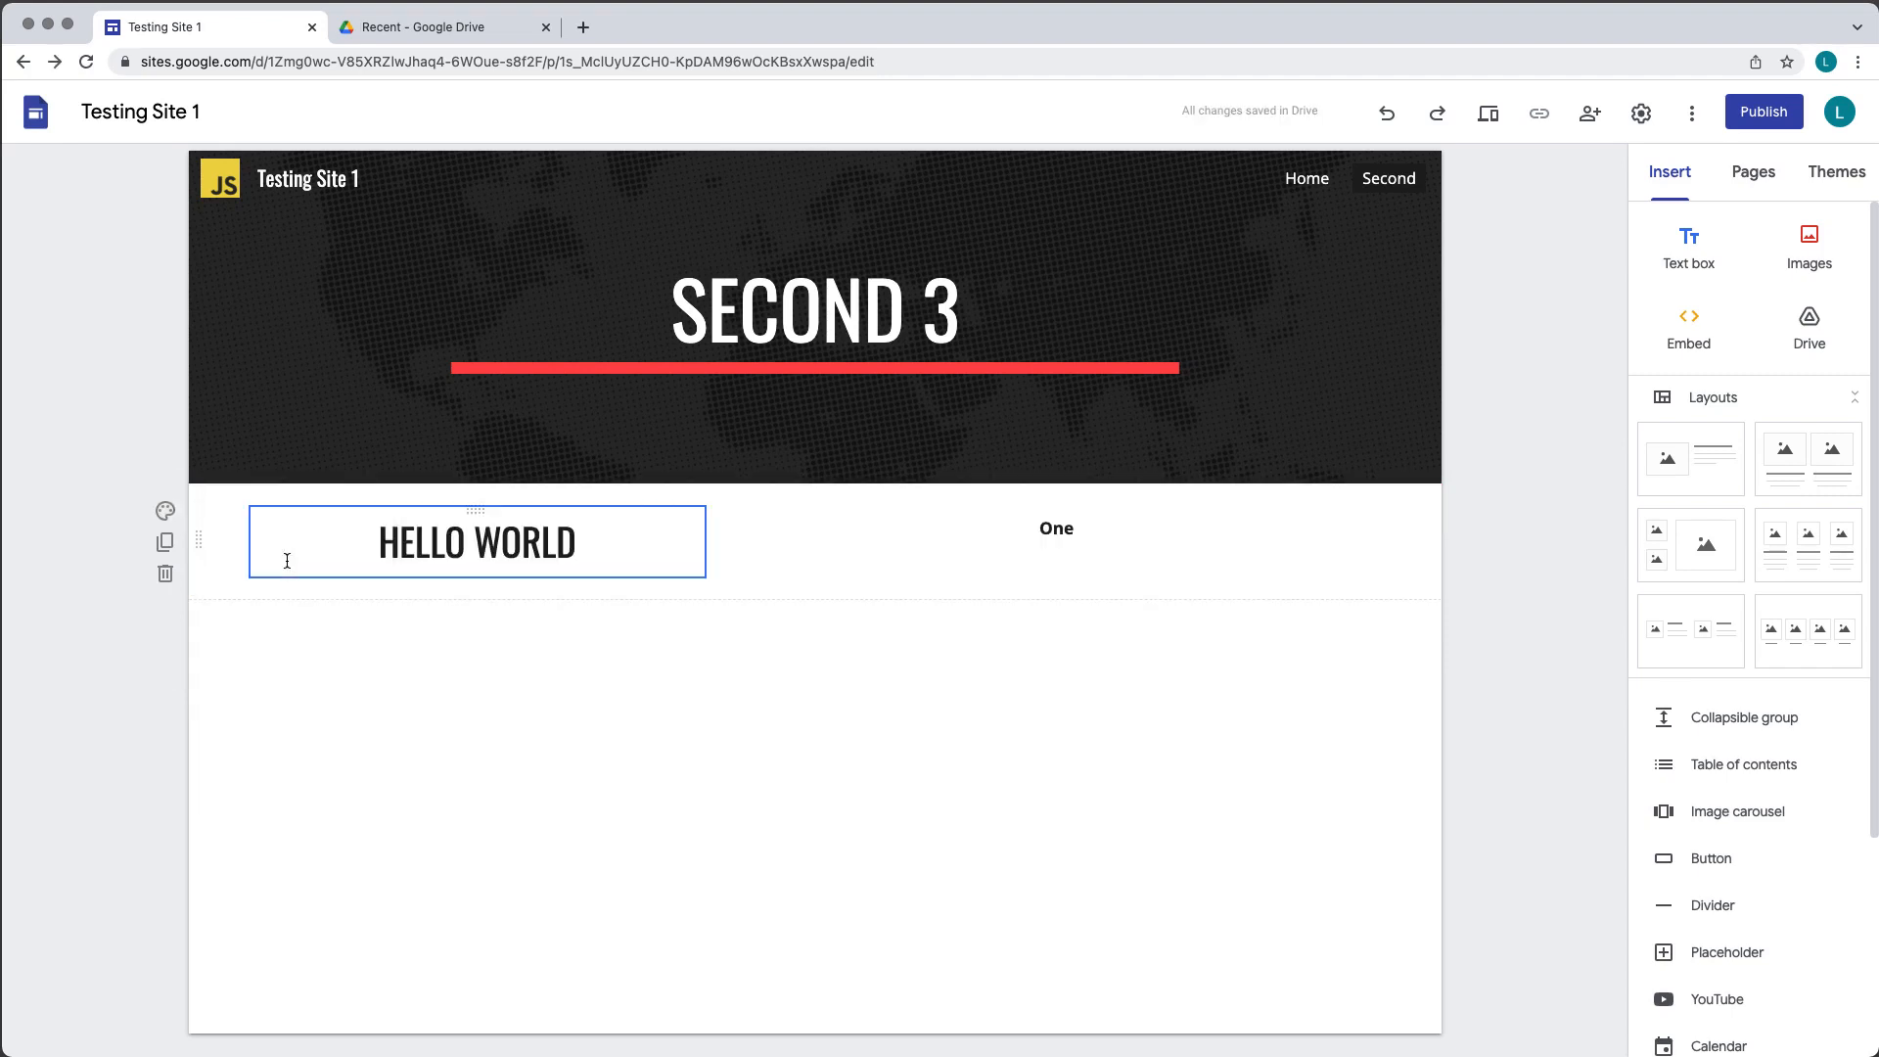
Try the One text box in its own section with the Style 3 colour, and undo both changes
{"action": "left_click", "coordinate": [987, 548]}
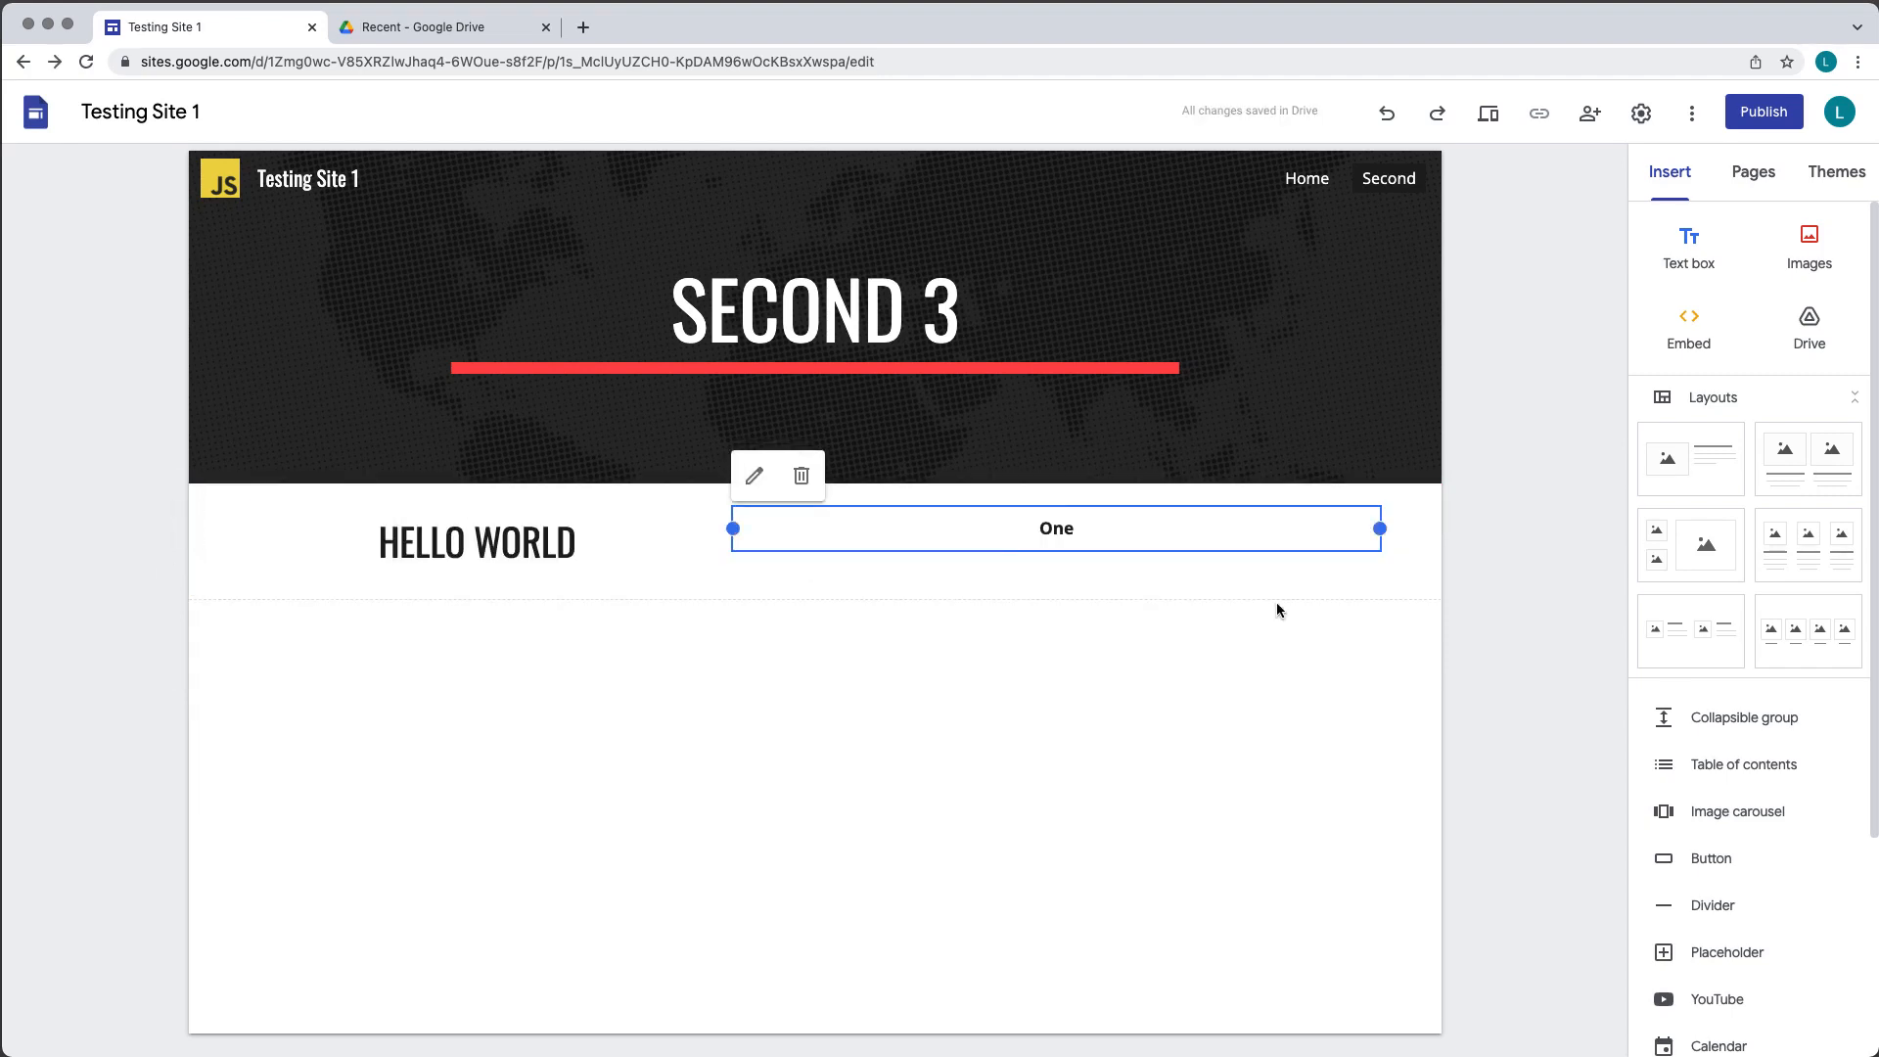
{"action": "left_click_drag", "start_coordinate": [790, 551], "coordinate": [483, 698]}
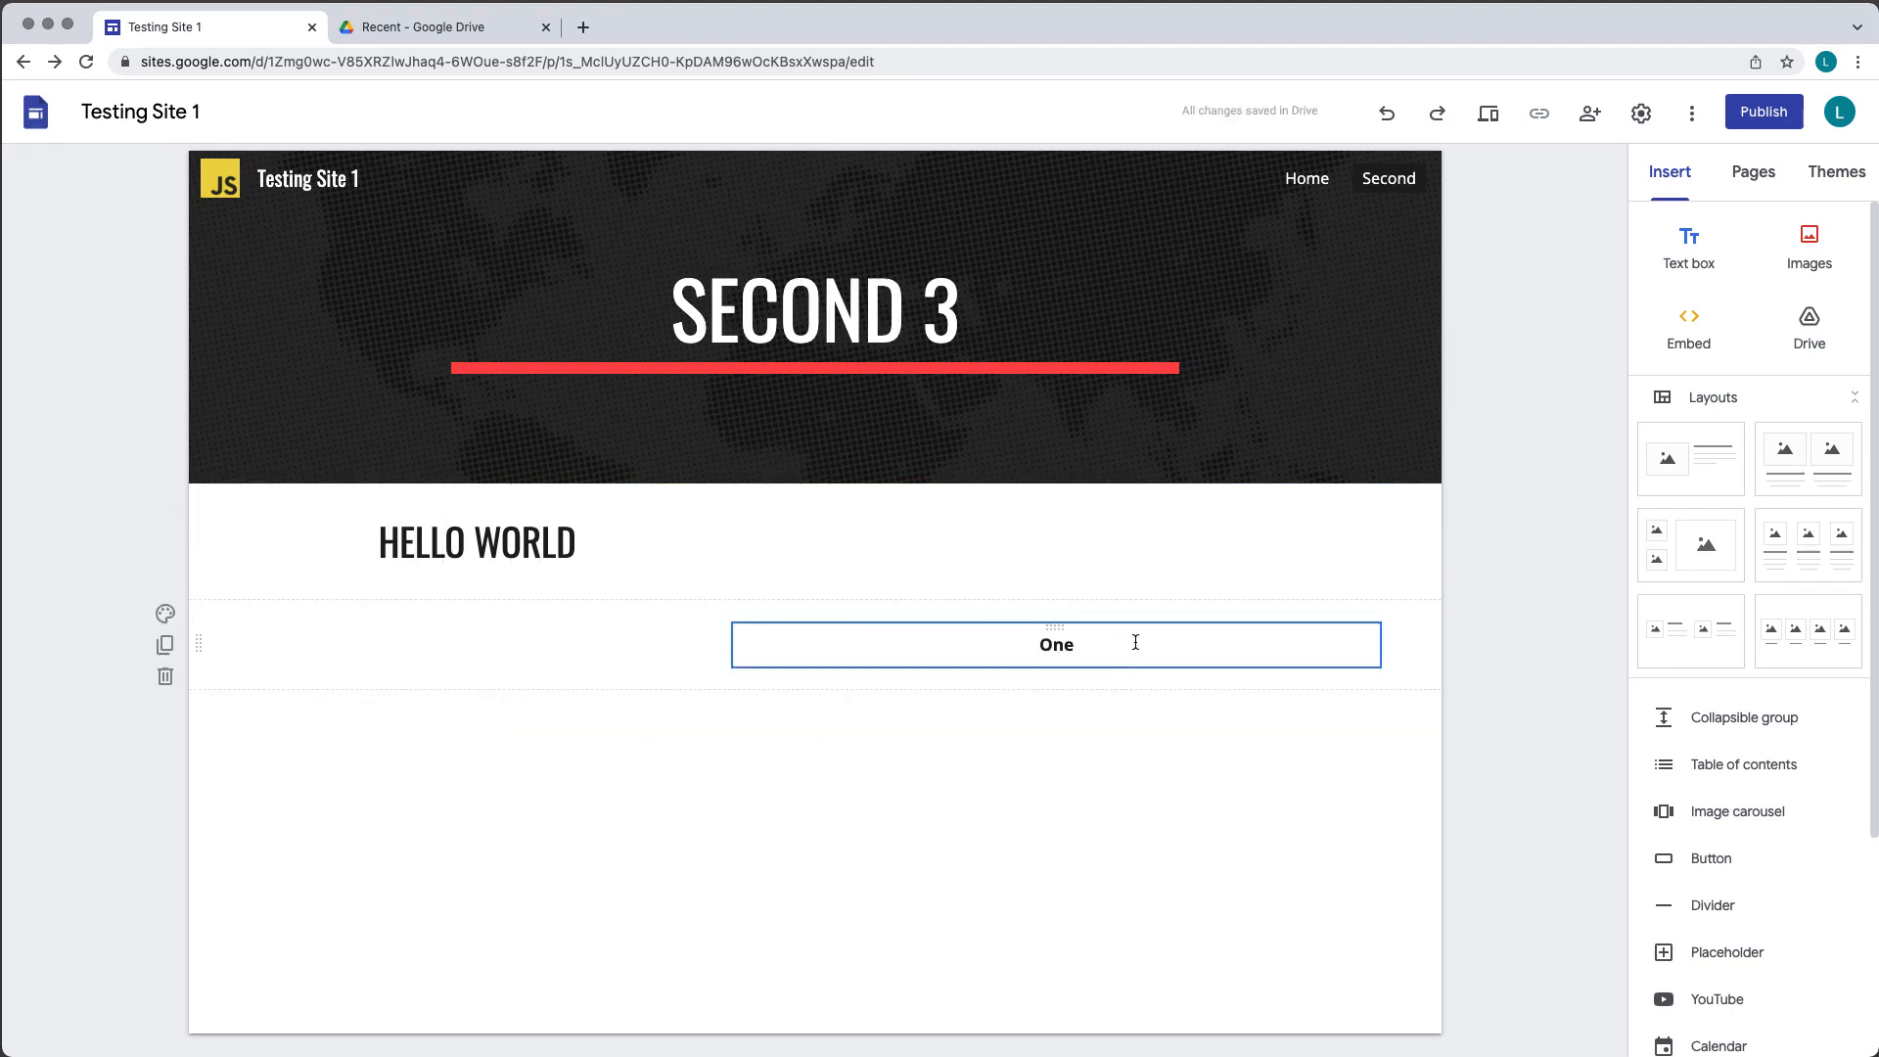
{"action": "left_click", "coordinate": [164, 613]}
{"action": "left_click", "coordinate": [251, 748]}
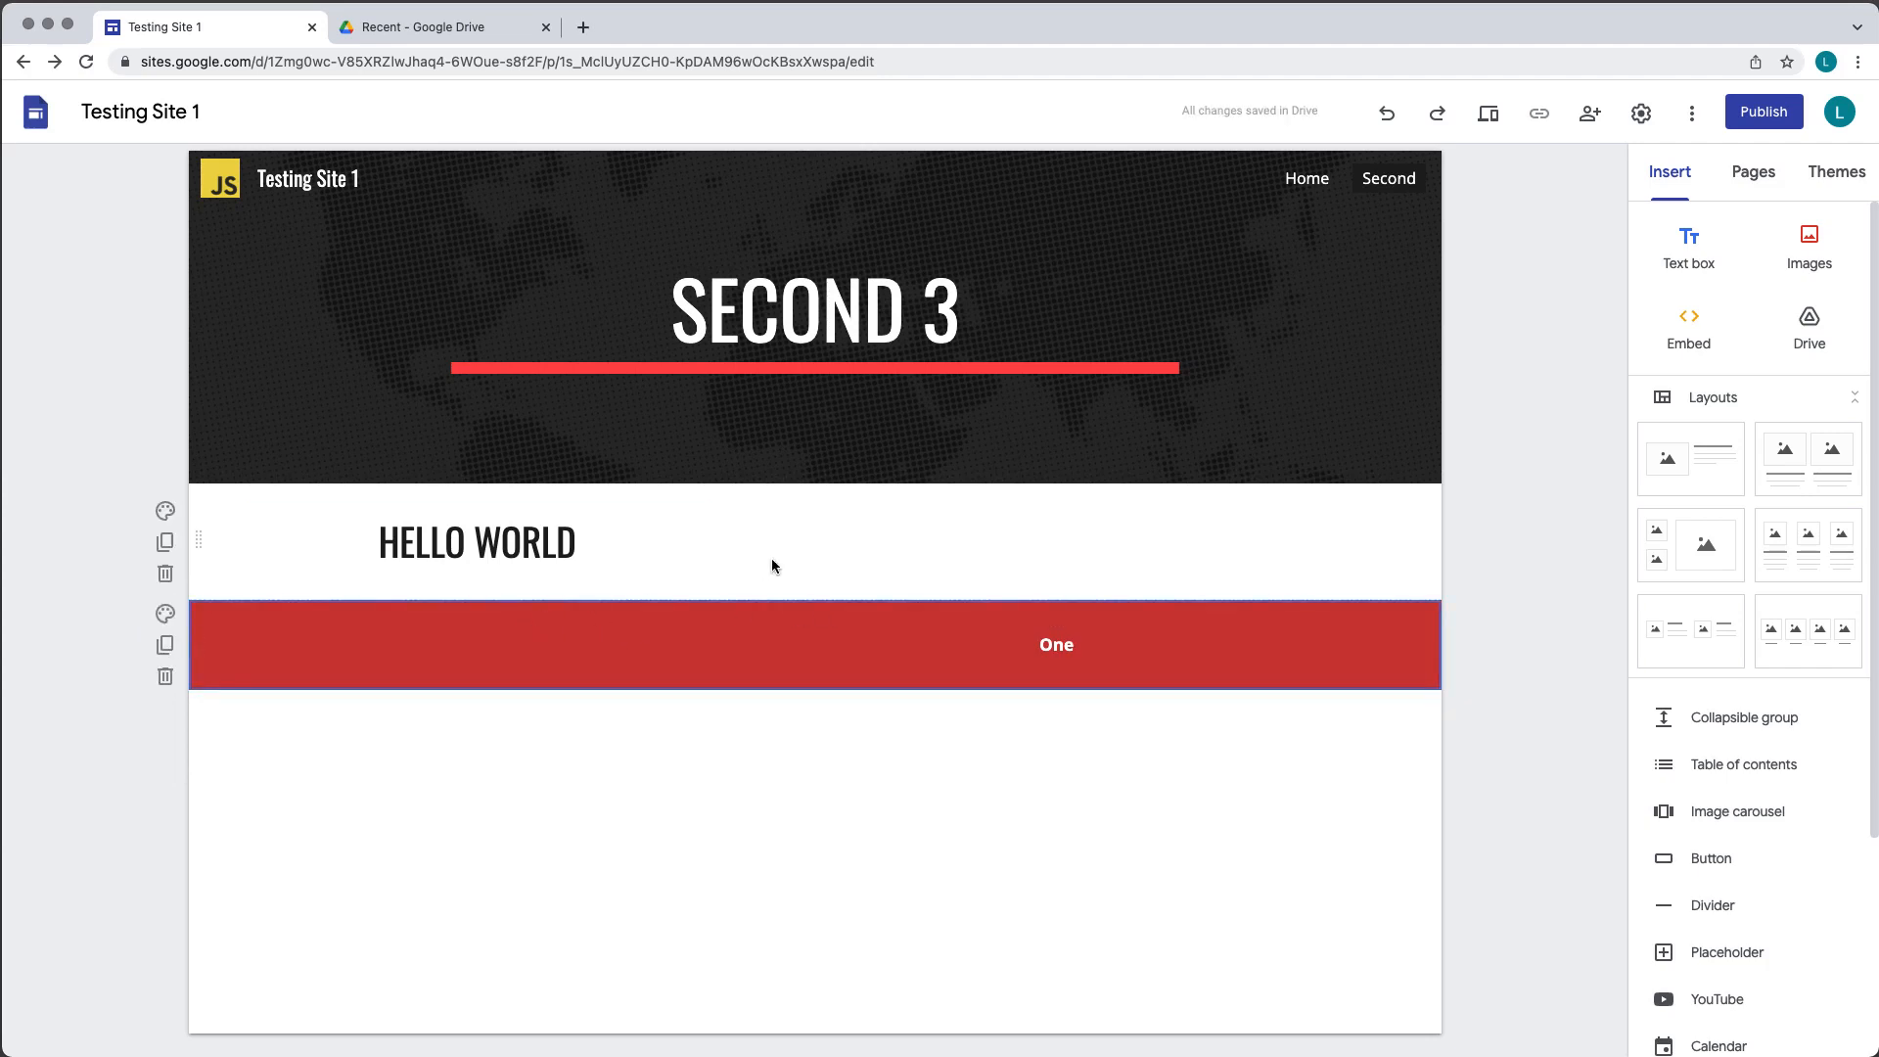
{"action": "key", "text": "super+z"}
{"action": "key", "text": "super+z"}
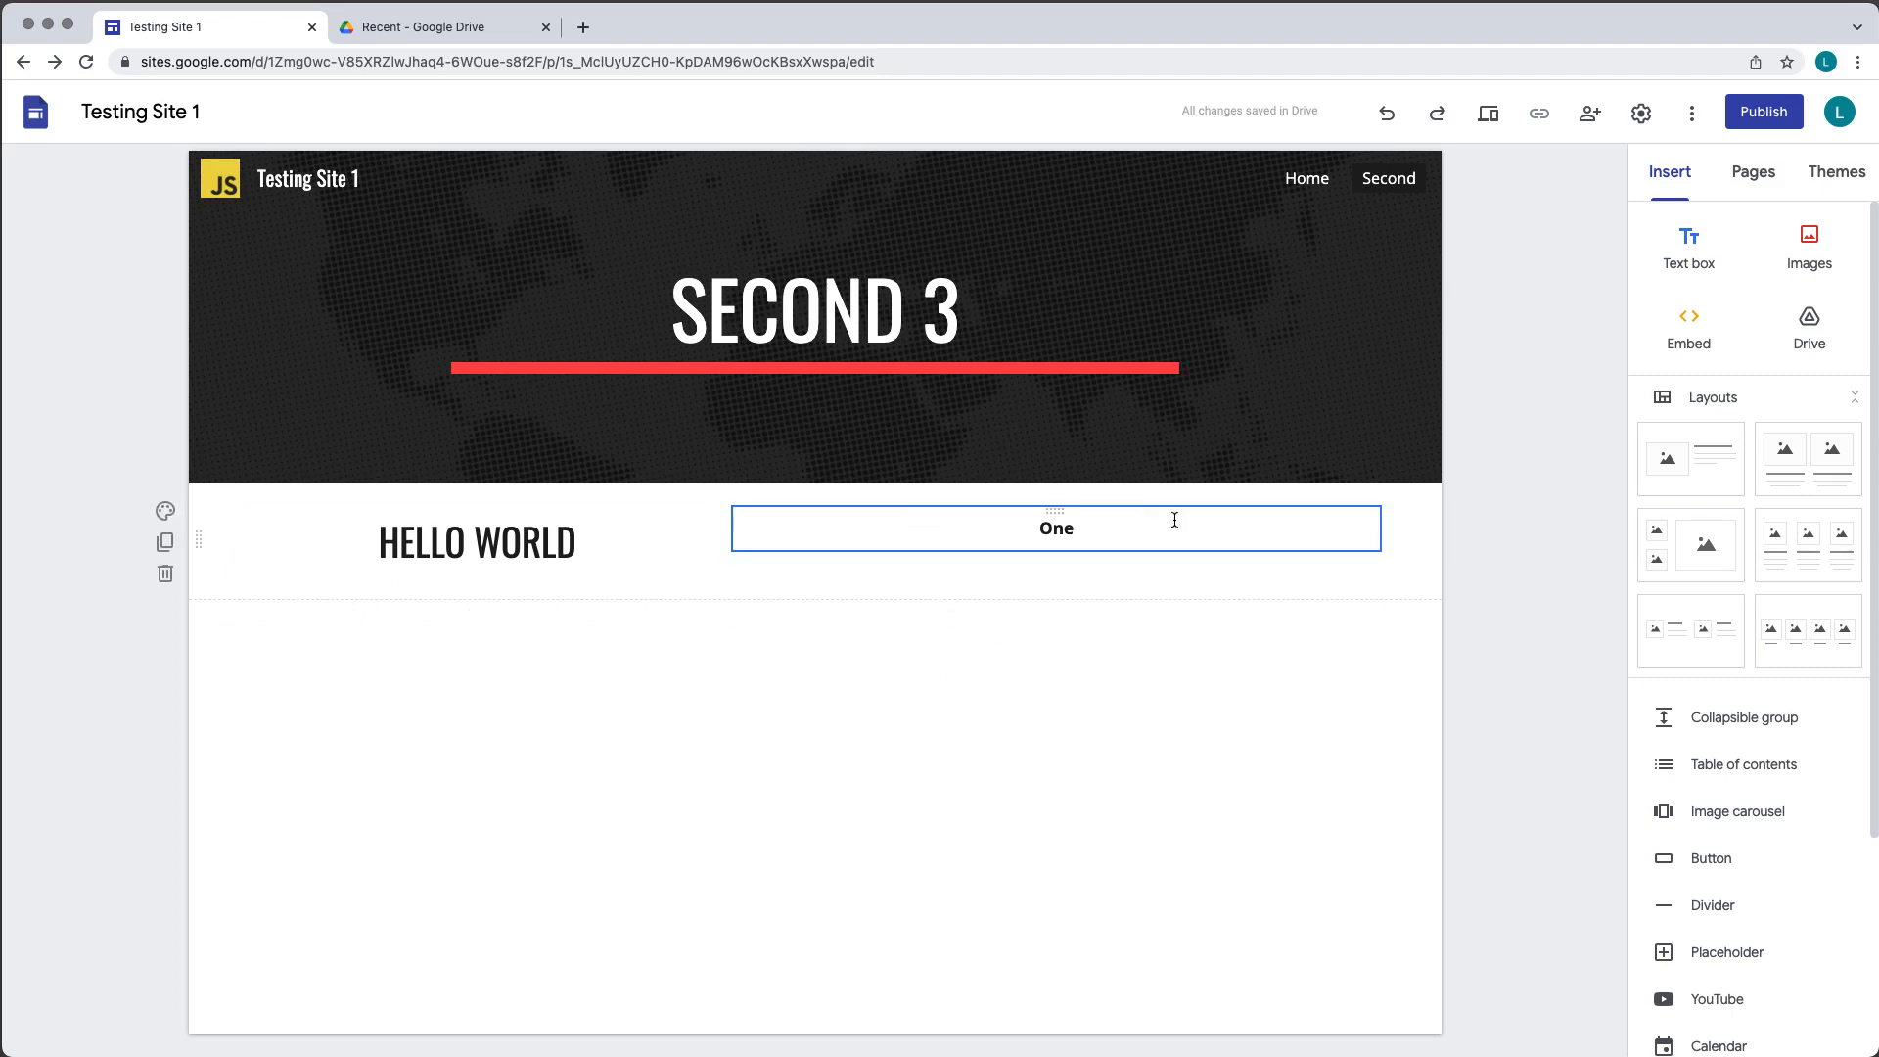
Insert the existing image forms4.jpg from Google Drive in a new section below the Hello World section
{"action": "left_click", "coordinate": [1814, 244]}
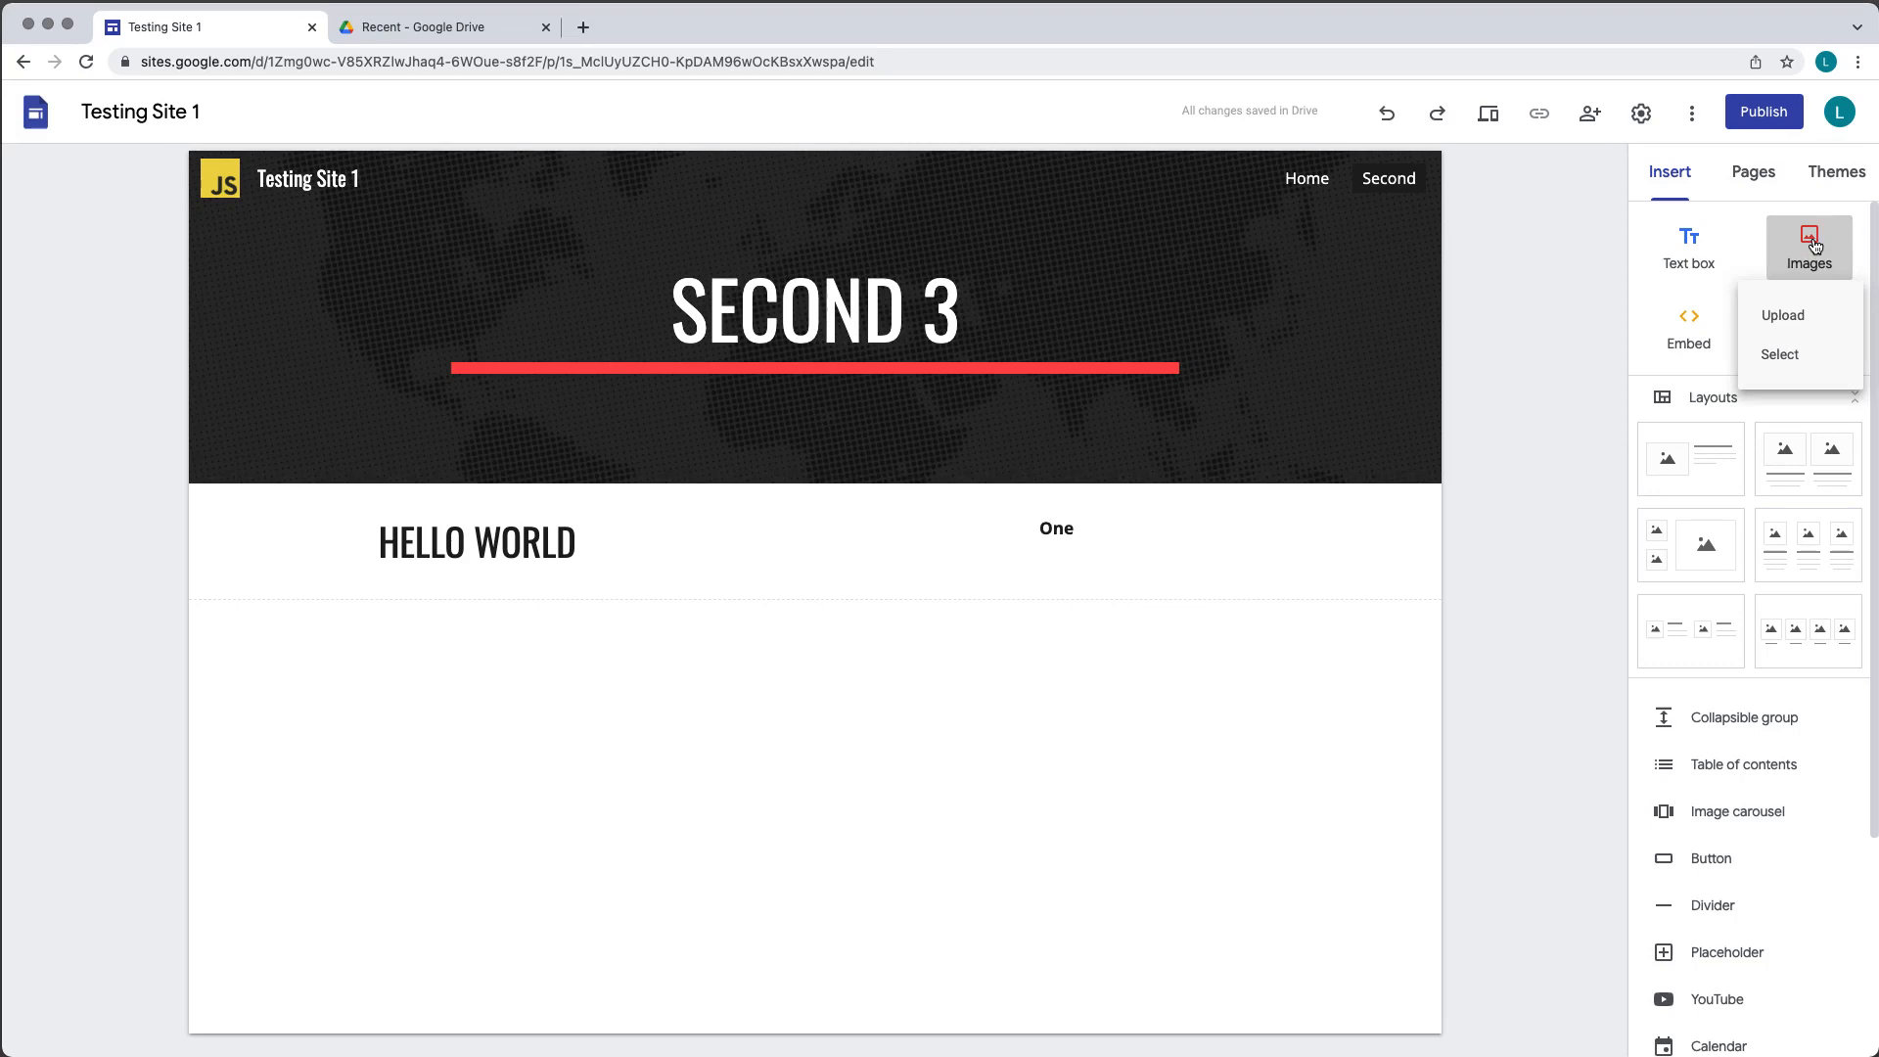
{"action": "left_click", "coordinate": [1781, 356]}
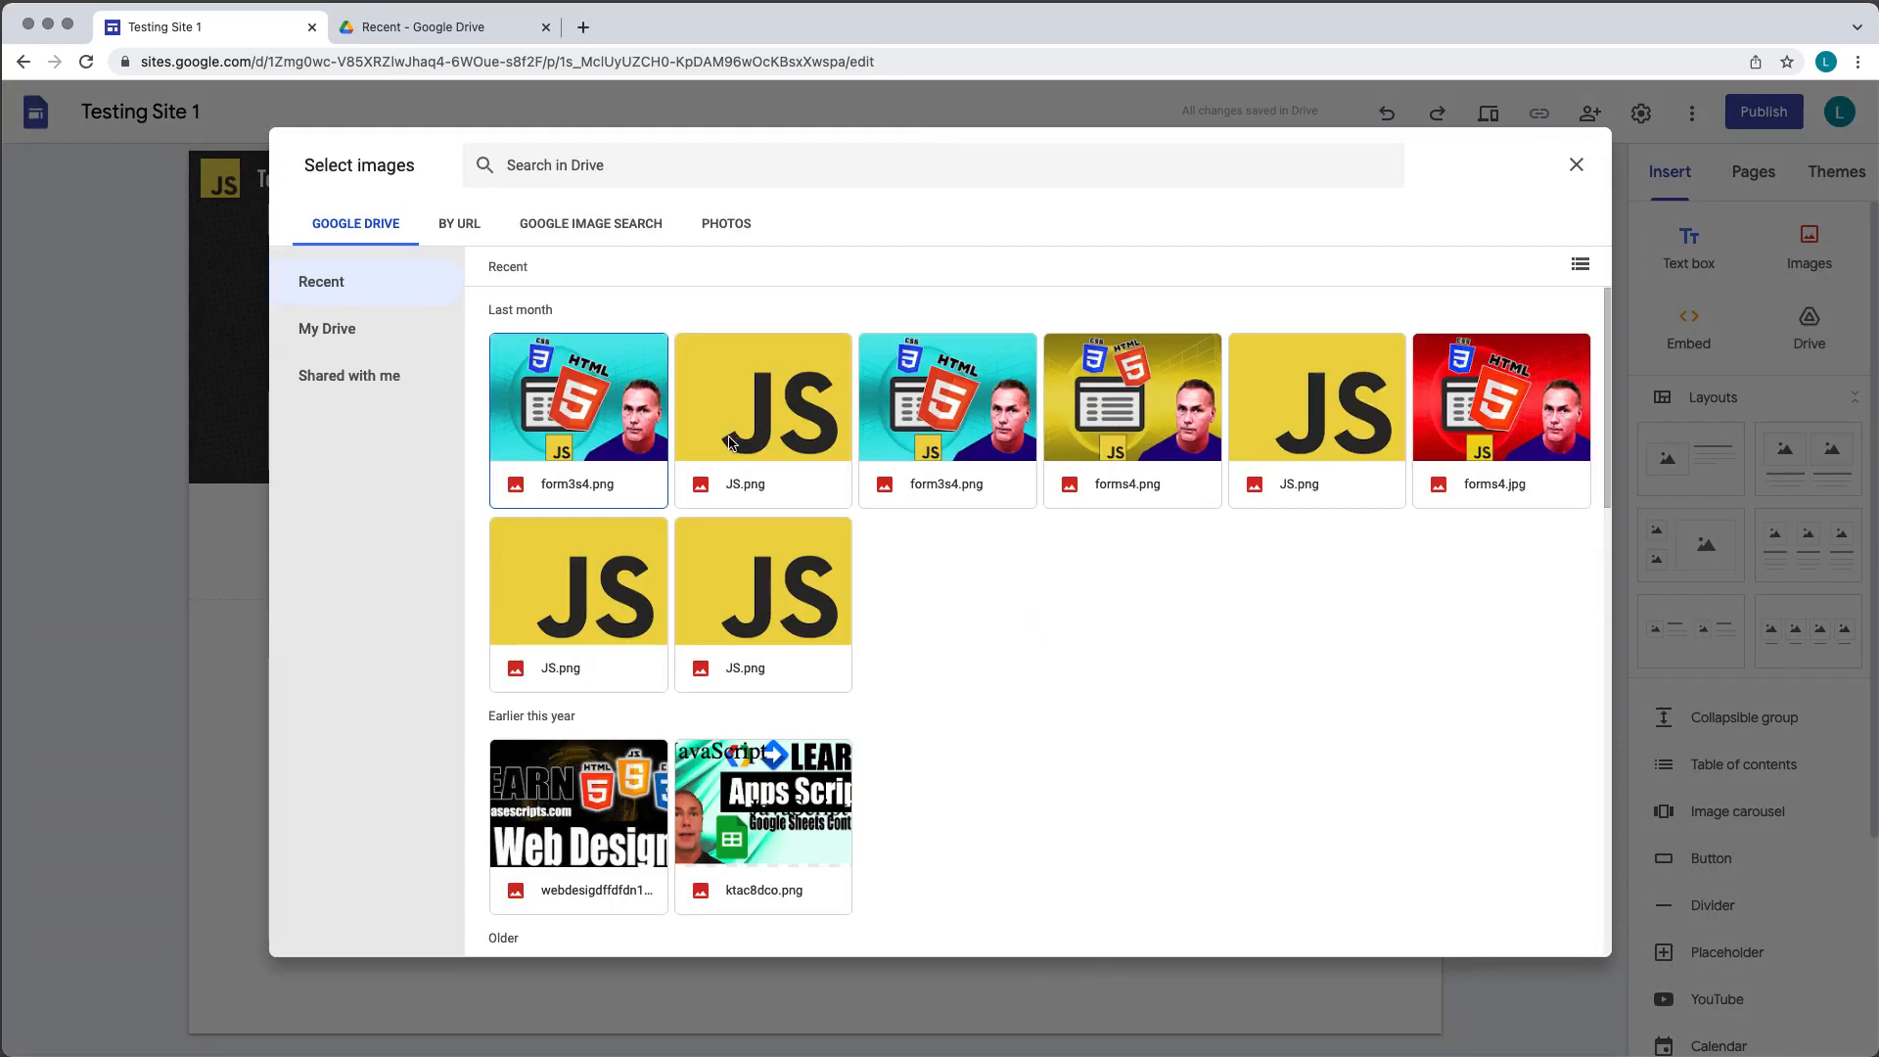
{"action": "left_click", "coordinate": [1501, 411]}
{"action": "left_click", "coordinate": [1554, 934]}
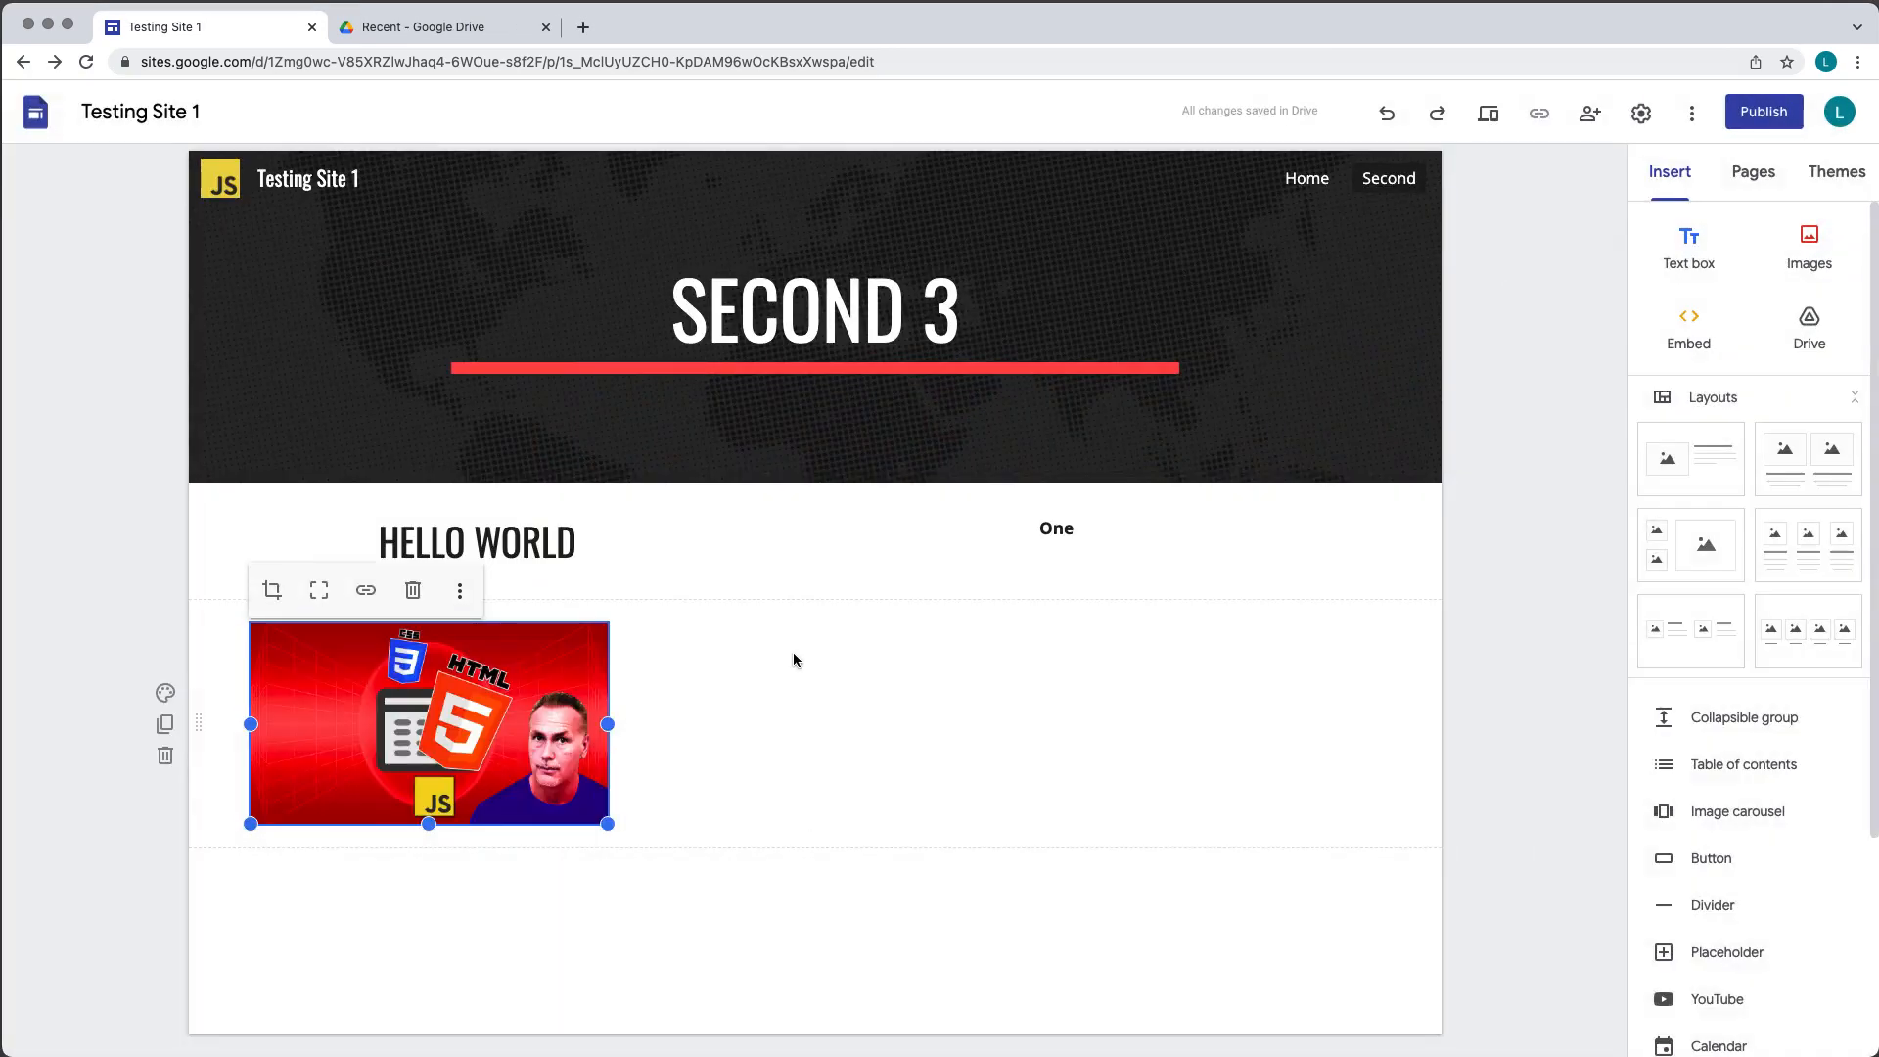
{"action": "left_click", "coordinate": [728, 931]}
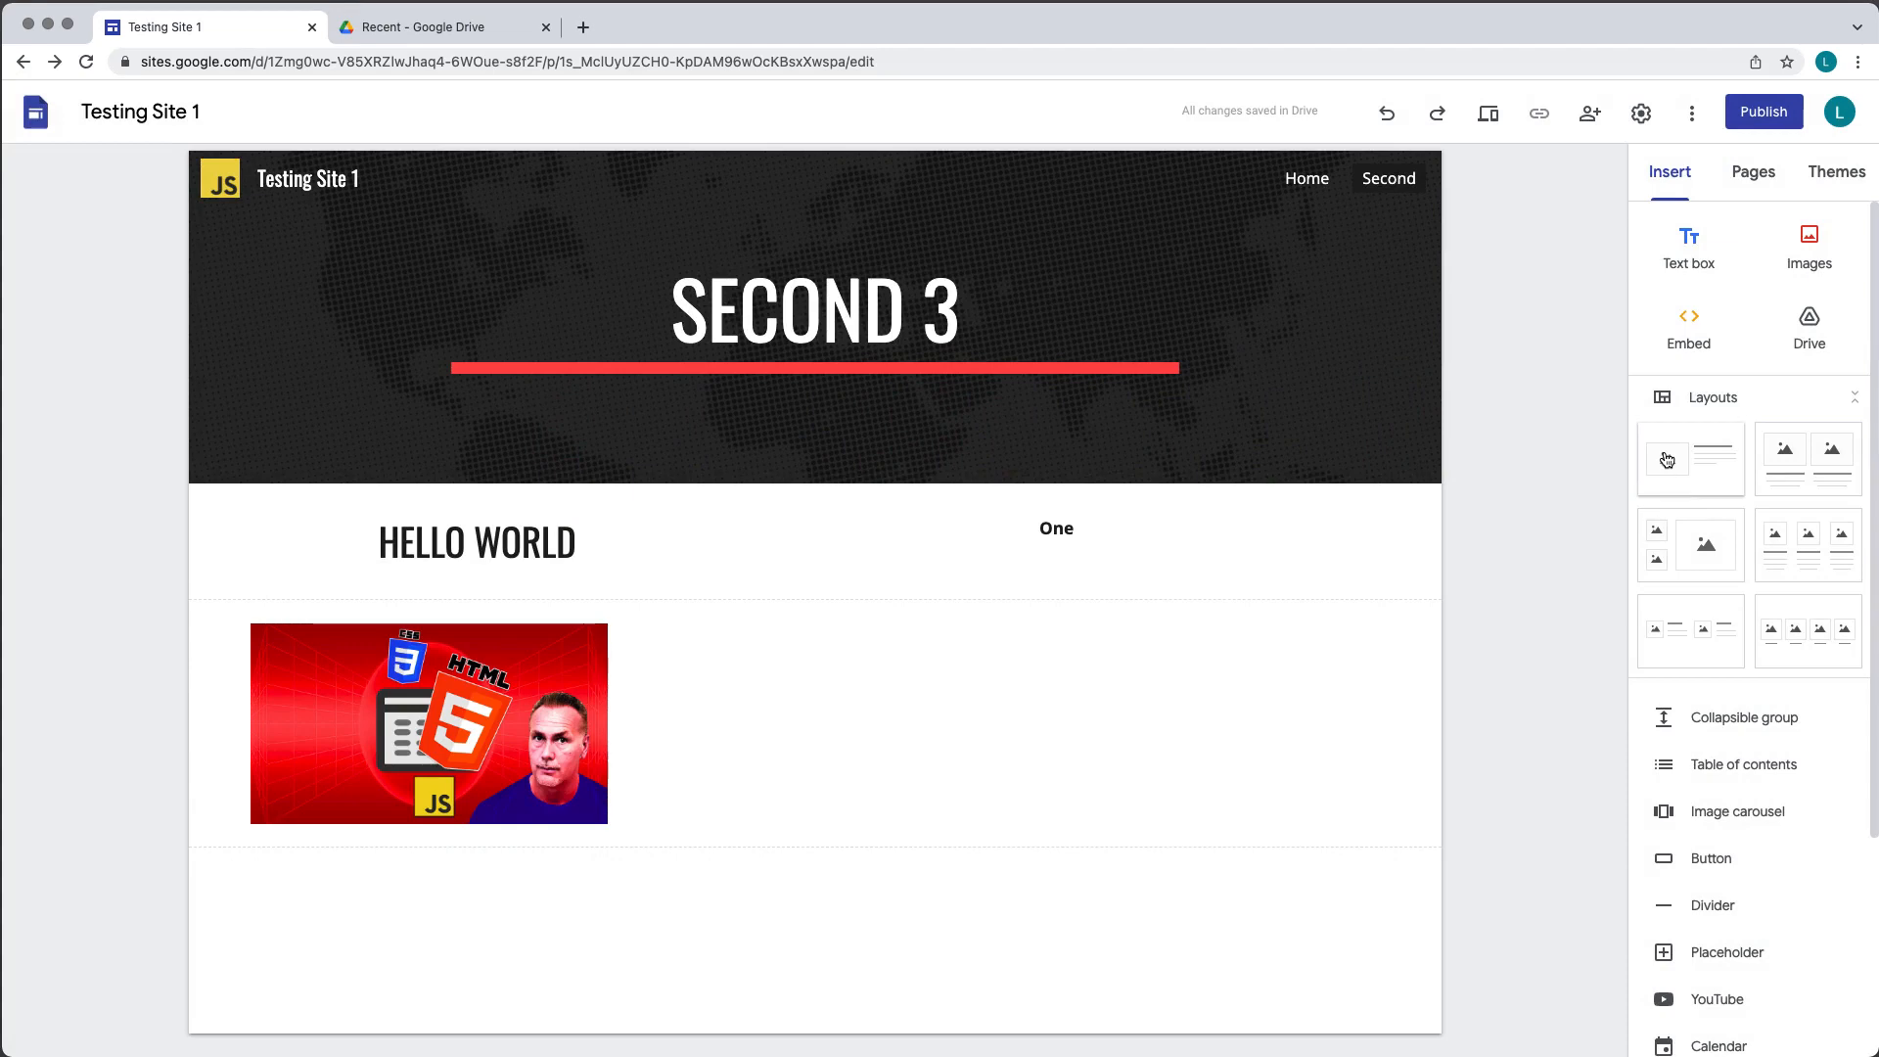
{"action": "left_click", "coordinate": [1689, 328]}
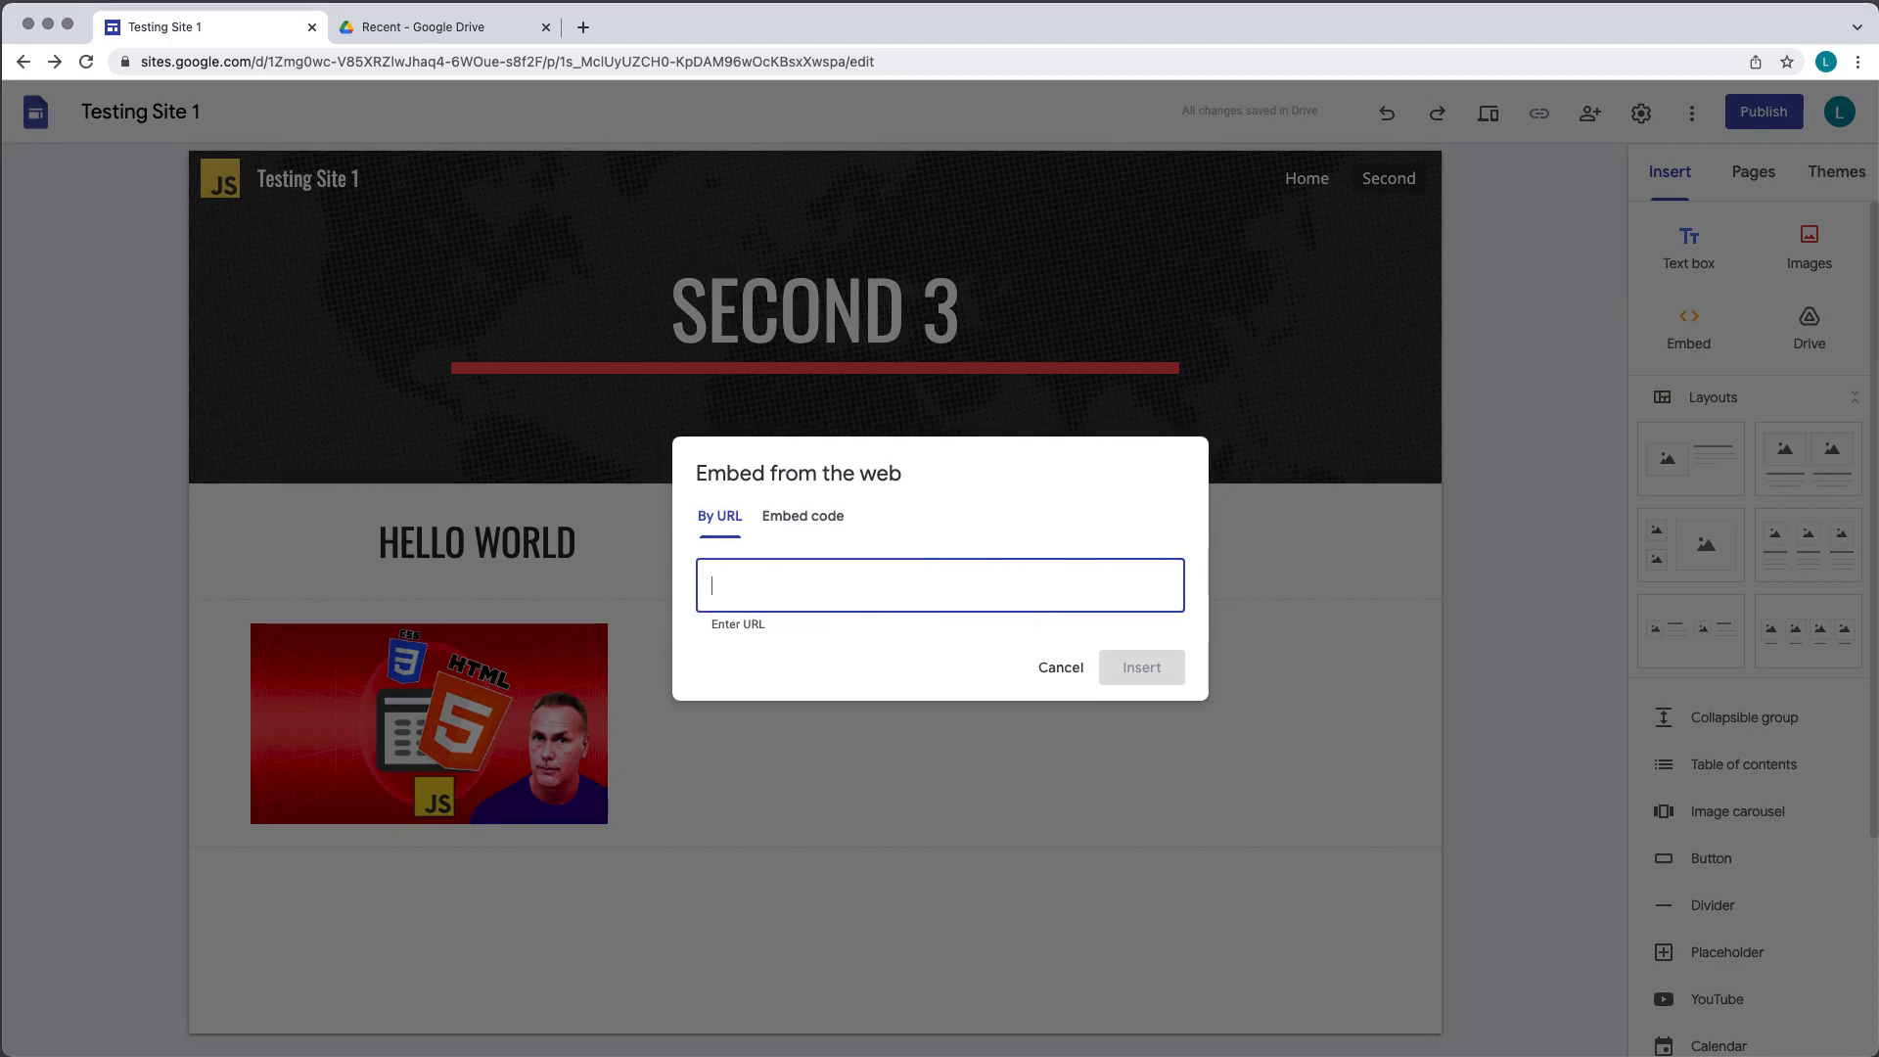
{"action": "type", "text": "https://basescripts.com/"}
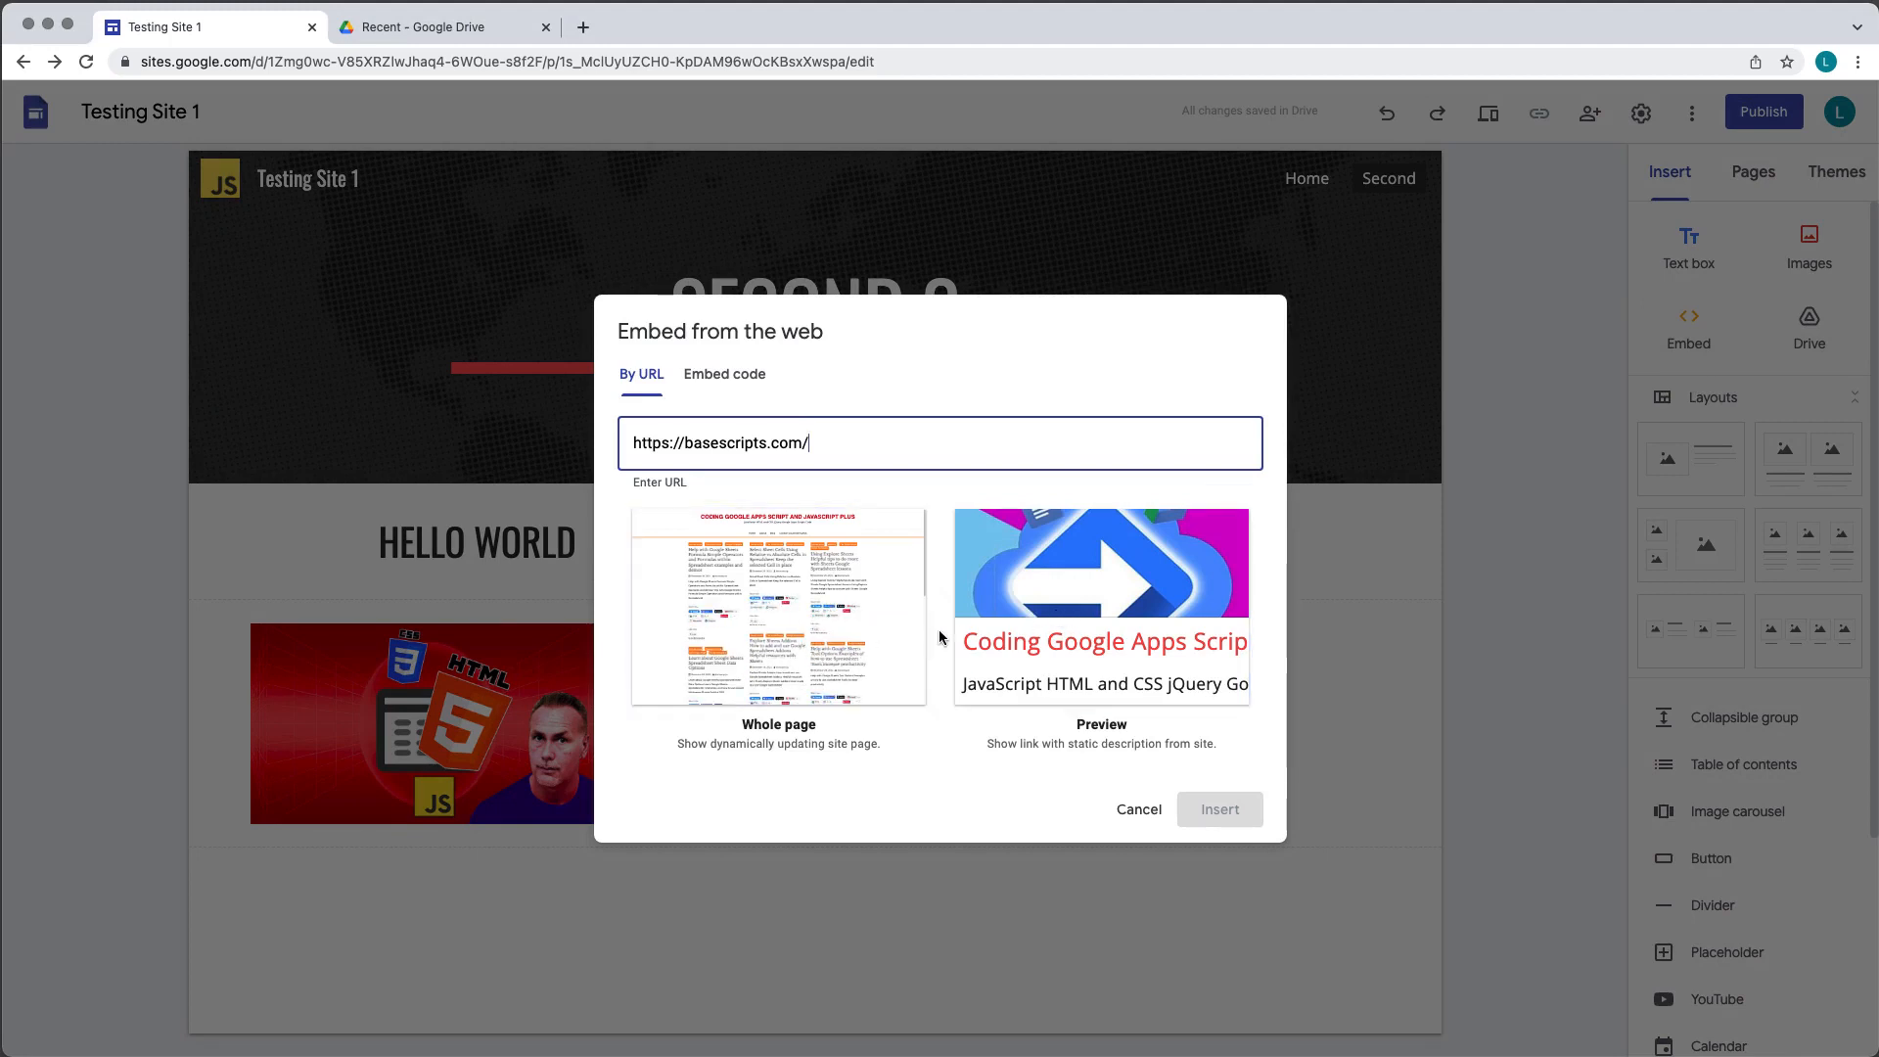
{"action": "left_click", "coordinate": [1219, 809]}
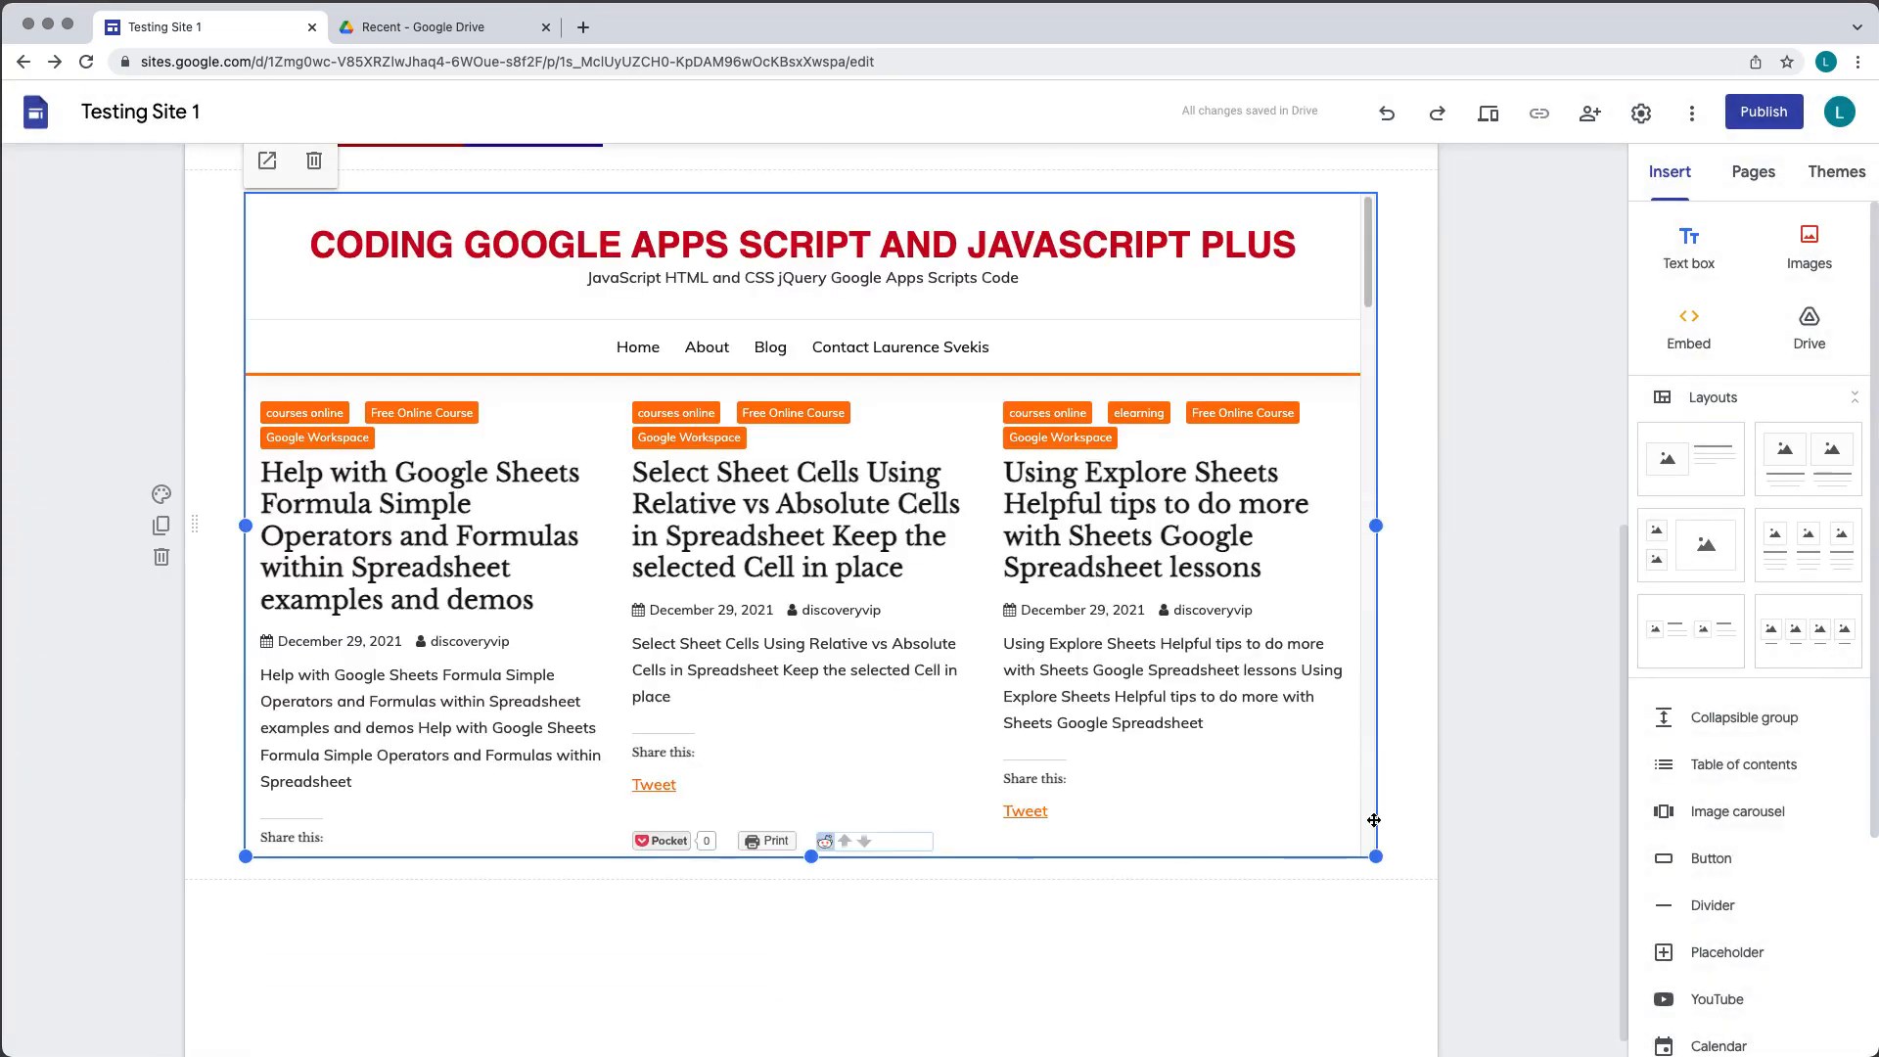
{"action": "scroll", "coordinate": [959, 593], "scroll_direction": "up", "scroll_amount": 2}
{"action": "scroll", "coordinate": [959, 593], "scroll_direction": "up", "scroll_amount": 2}
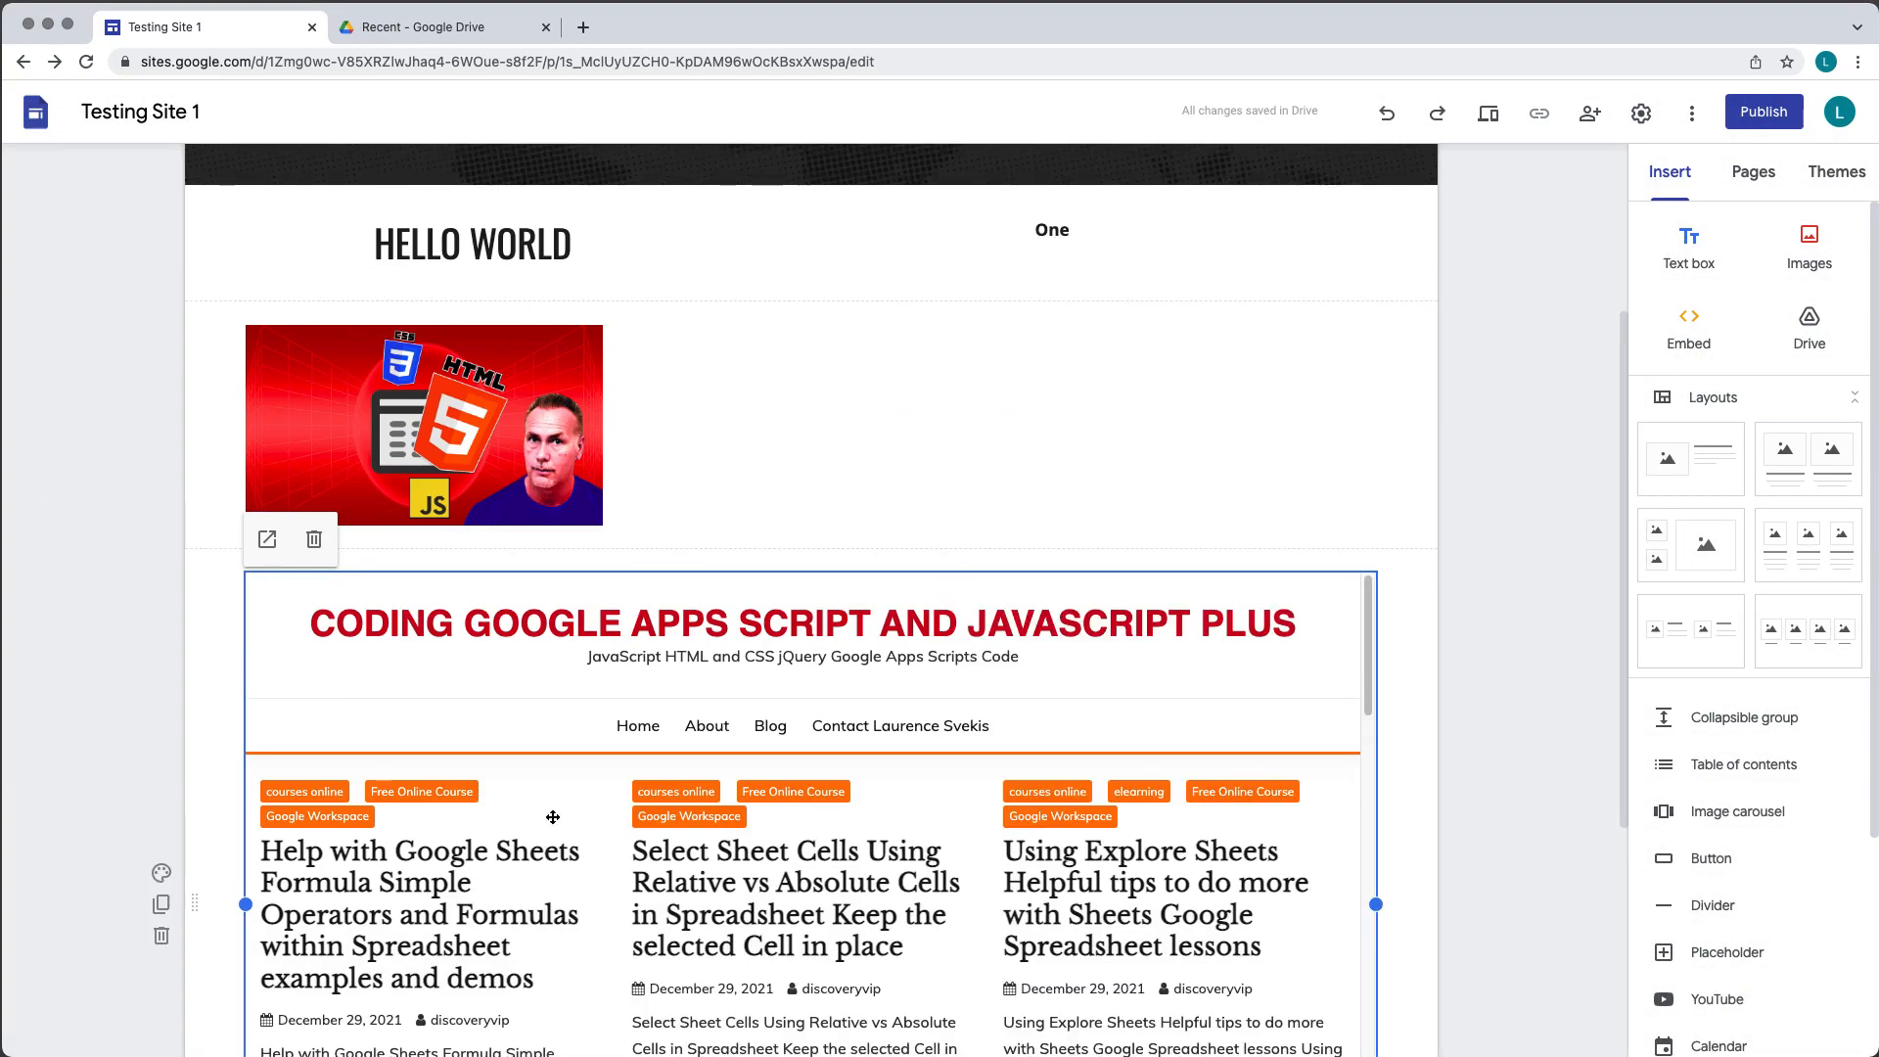
{"action": "left_click", "coordinate": [679, 473]}
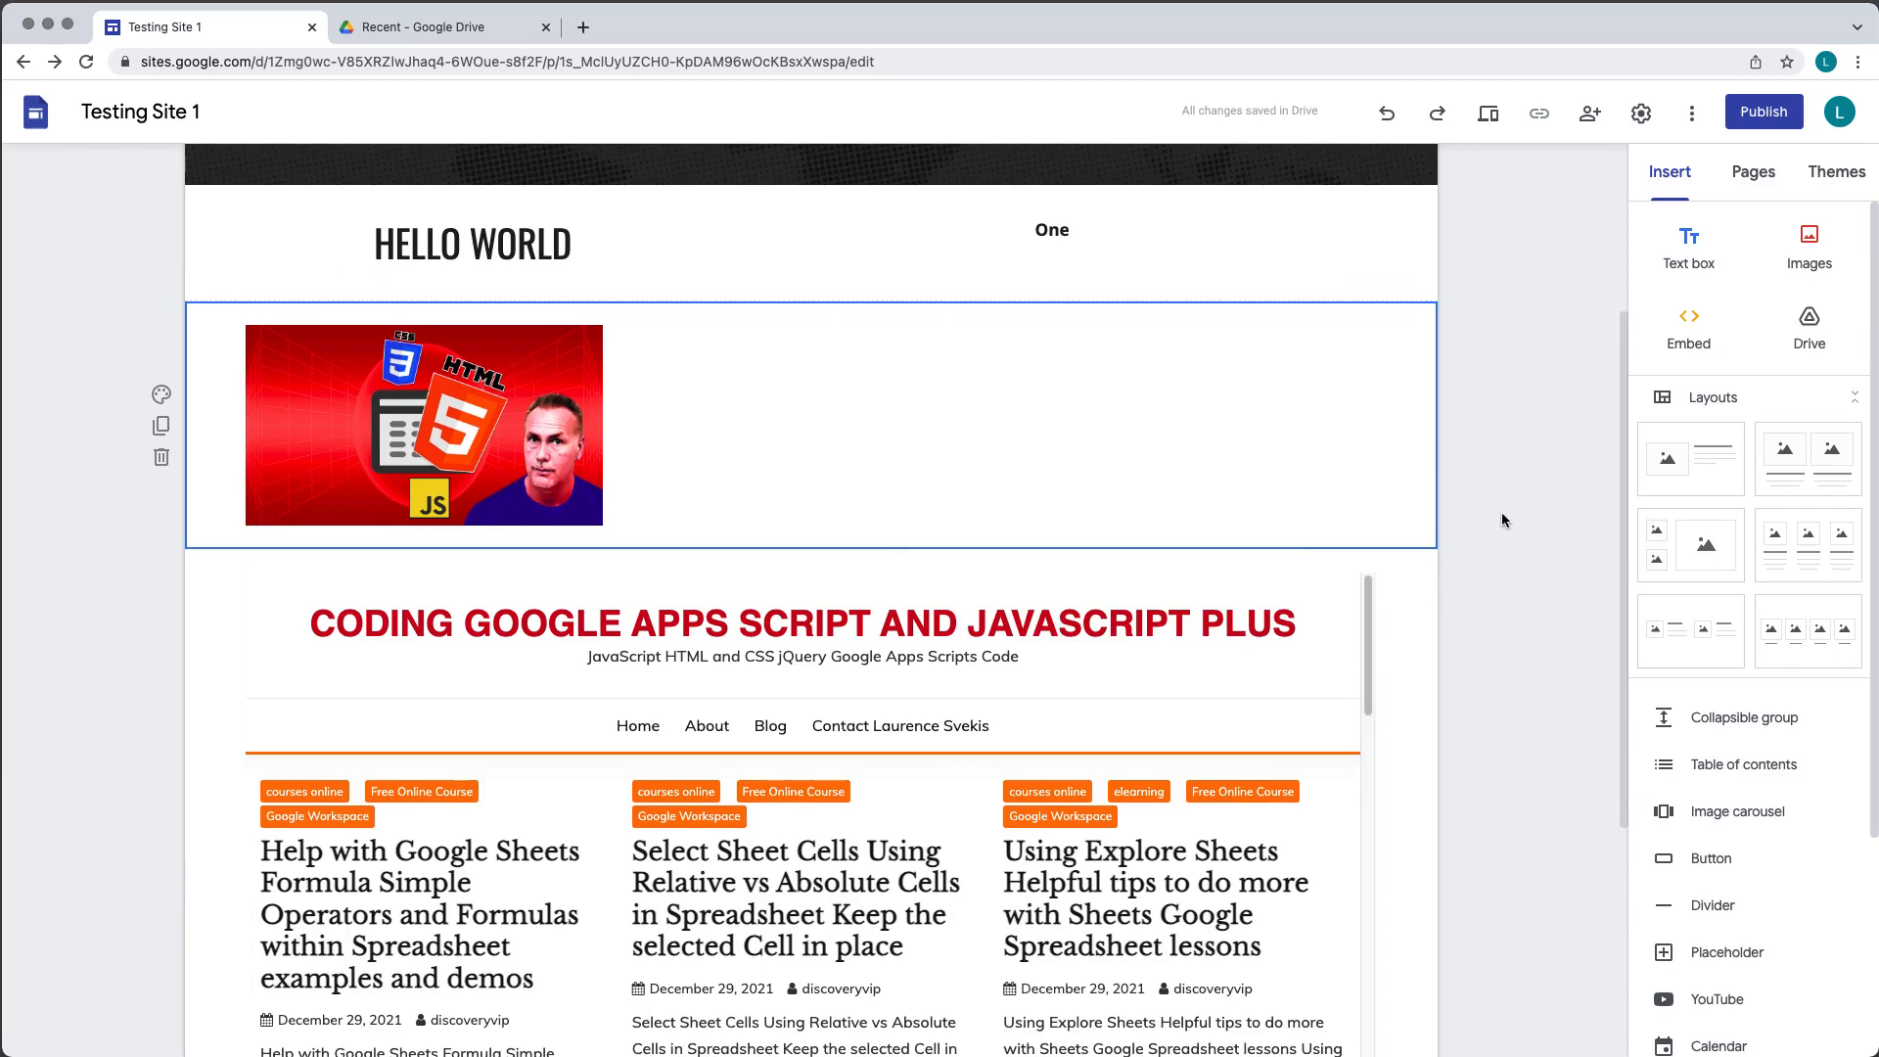
{"action": "scroll", "coordinate": [1501, 513], "scroll_direction": "down", "scroll_amount": 2}
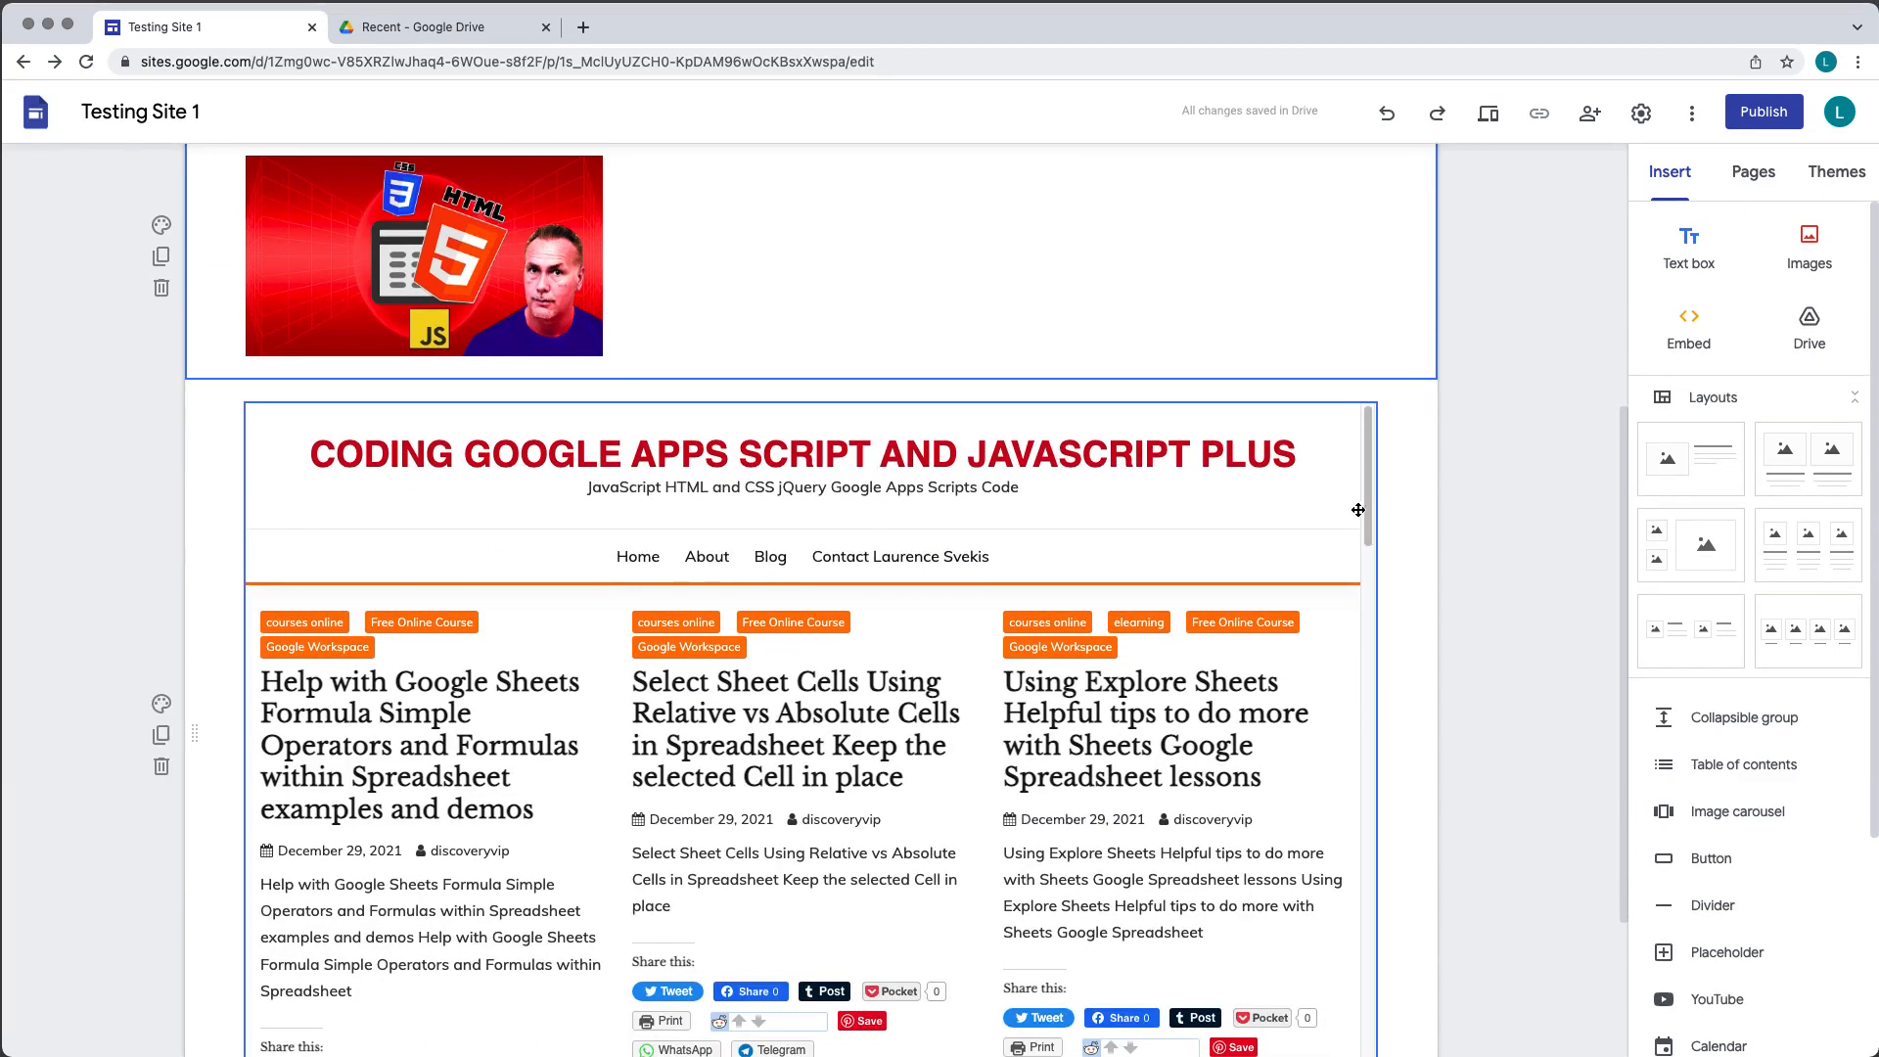
Apply the Style 3 colour to the embedded website's section and delete that section
{"action": "left_click", "coordinate": [161, 706]}
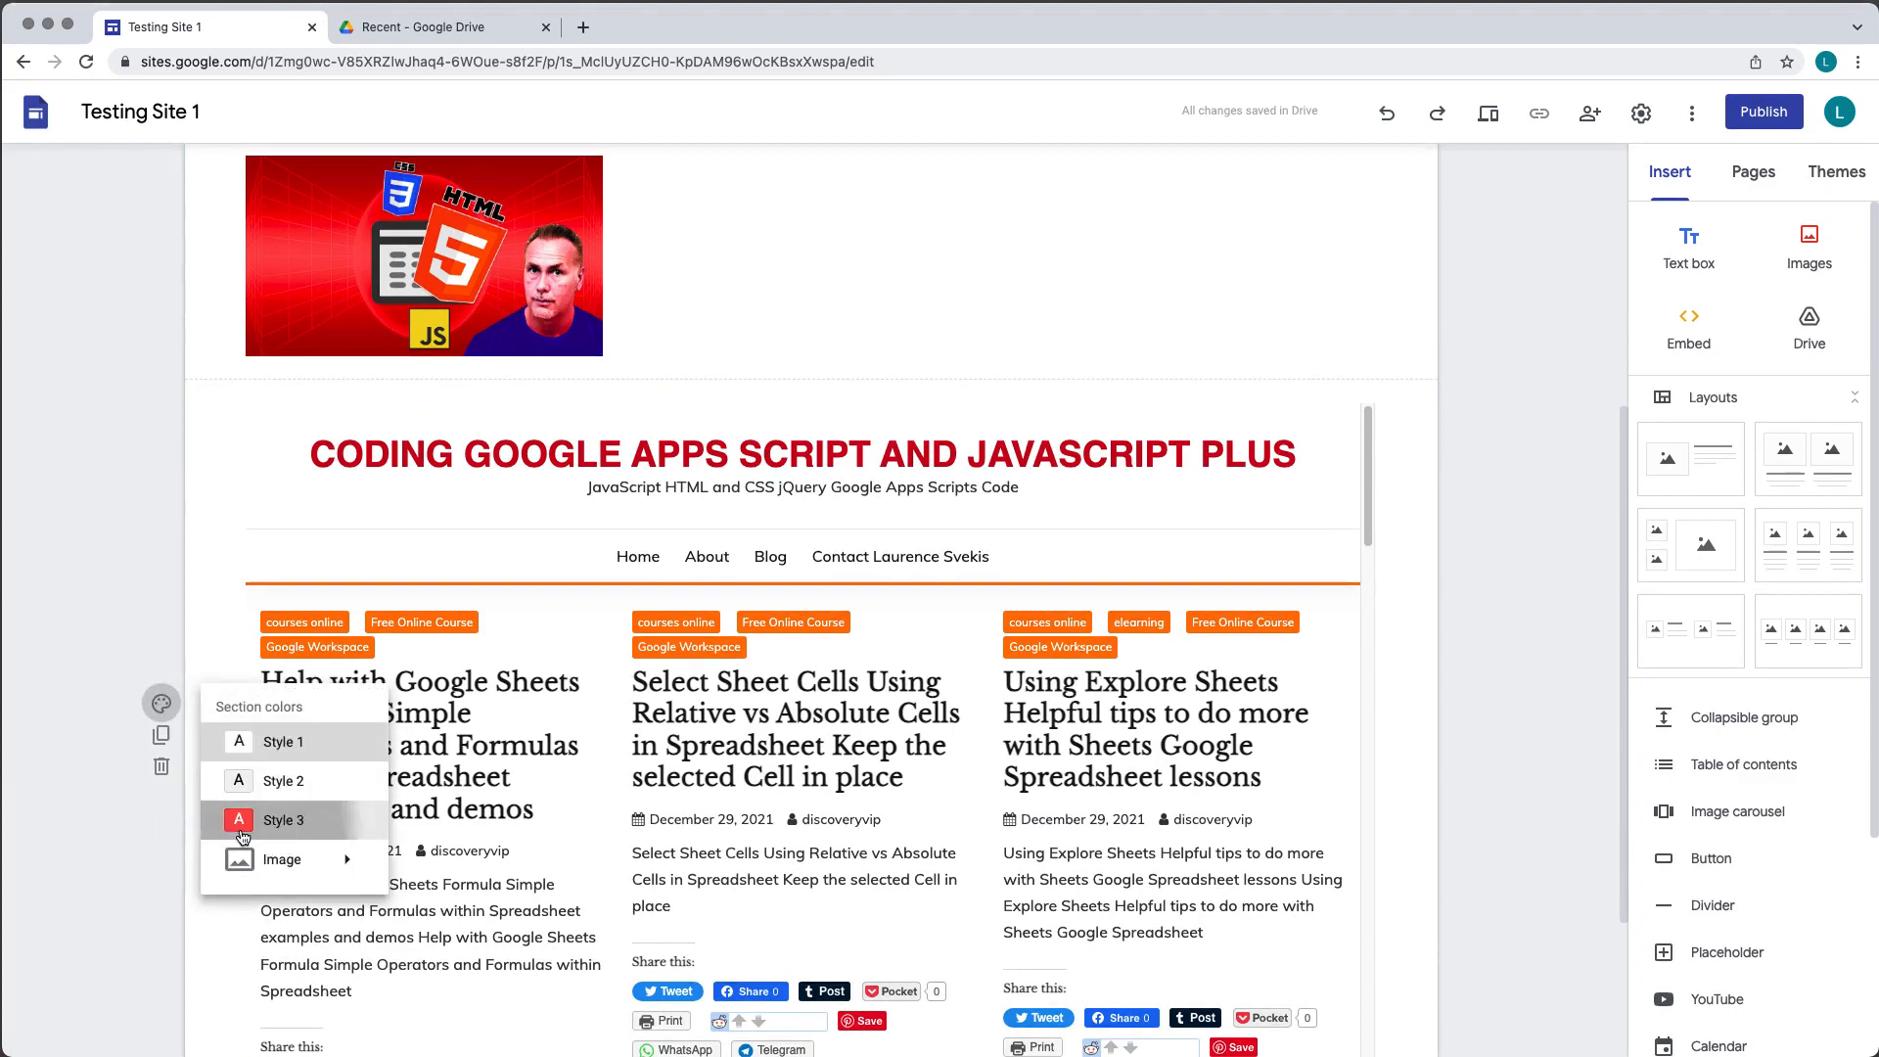
{"action": "left_click", "coordinate": [240, 832]}
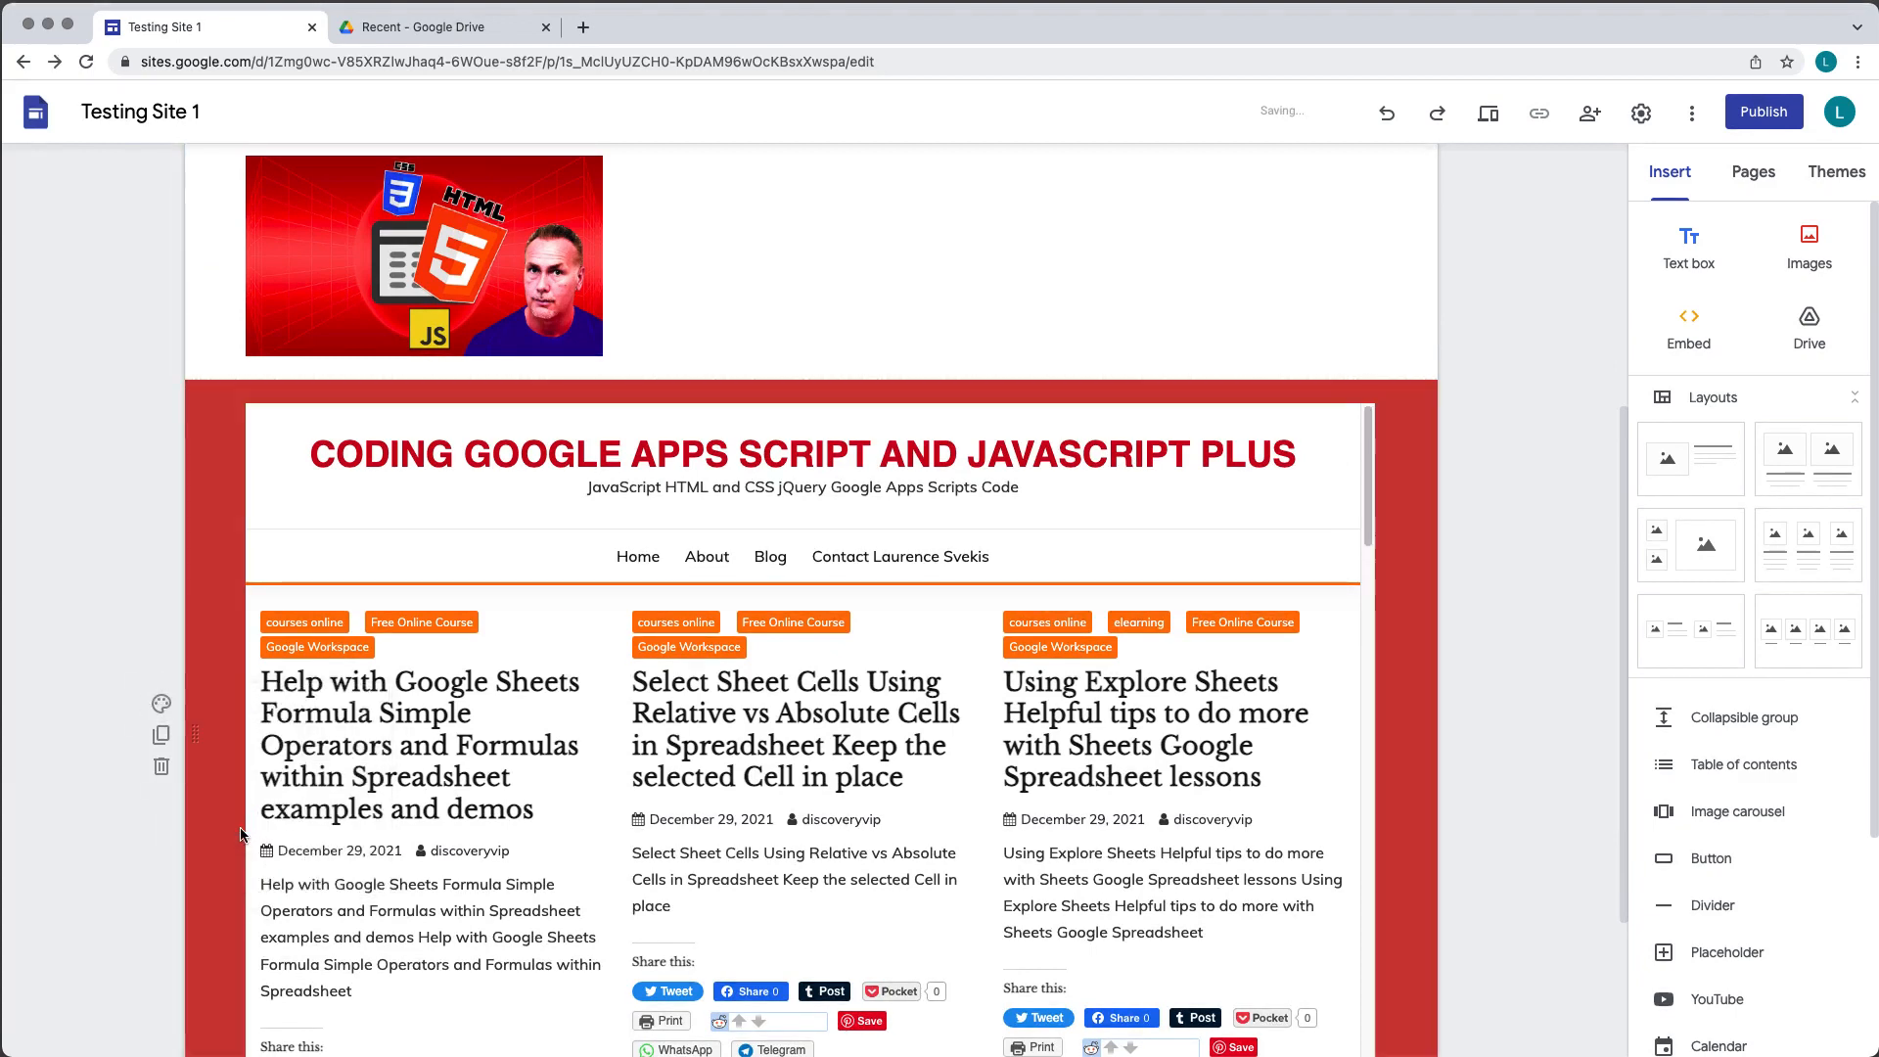
{"action": "left_click", "coordinate": [159, 769]}
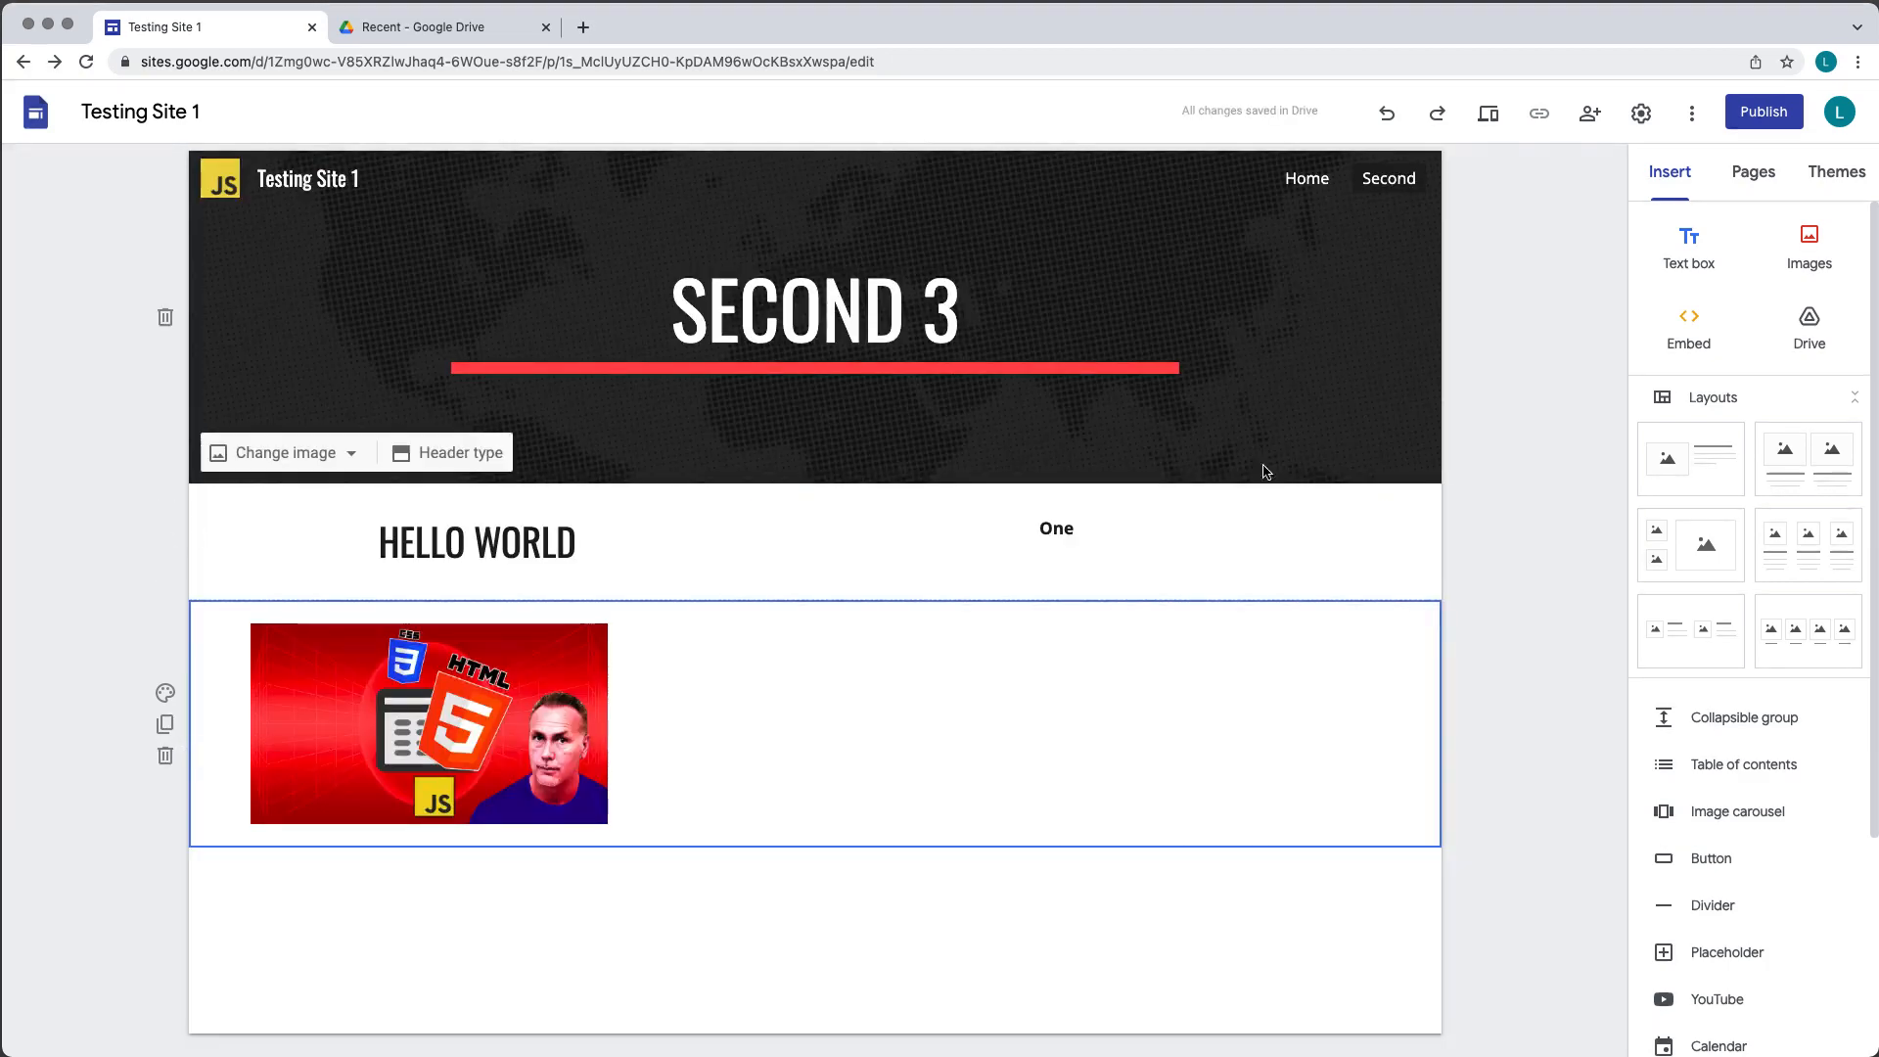
Insert the Sheets Tips spreadsheet from My Drive in a new section below the image section
{"action": "left_click", "coordinate": [1803, 330]}
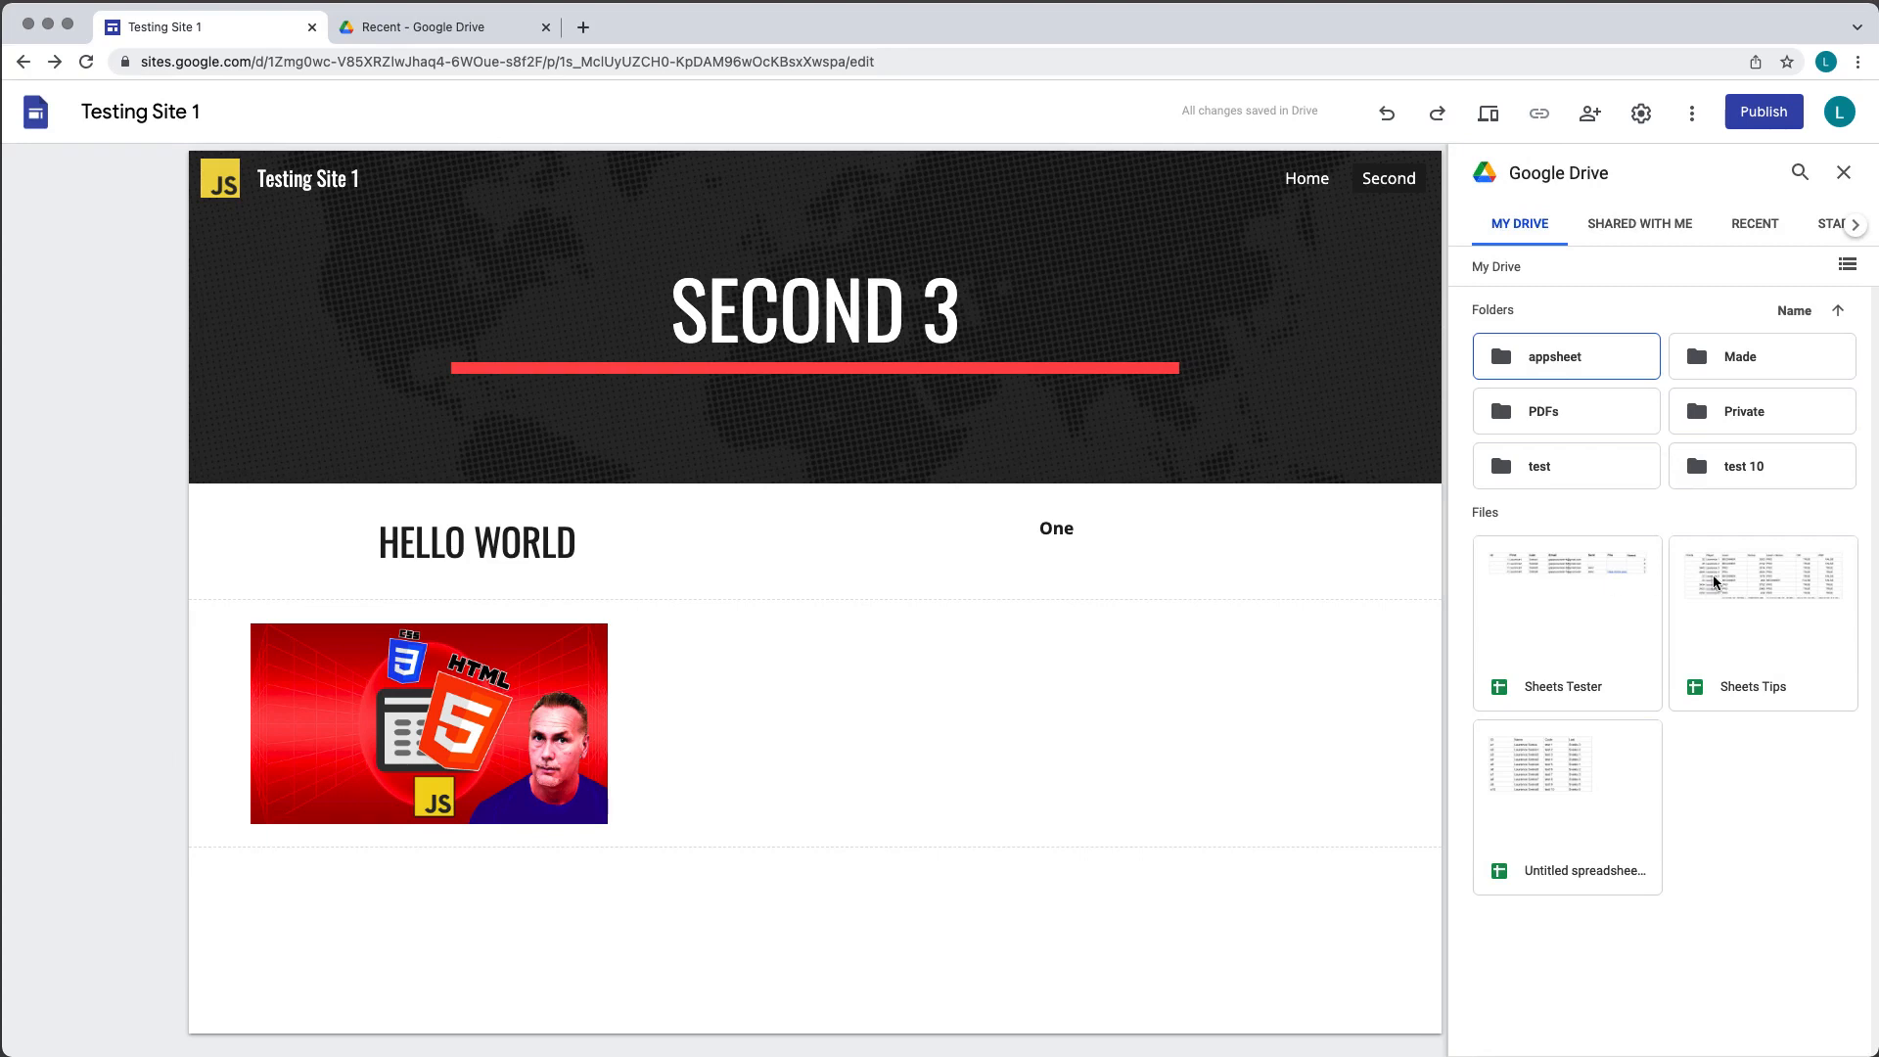
{"action": "left_click", "coordinate": [1746, 579]}
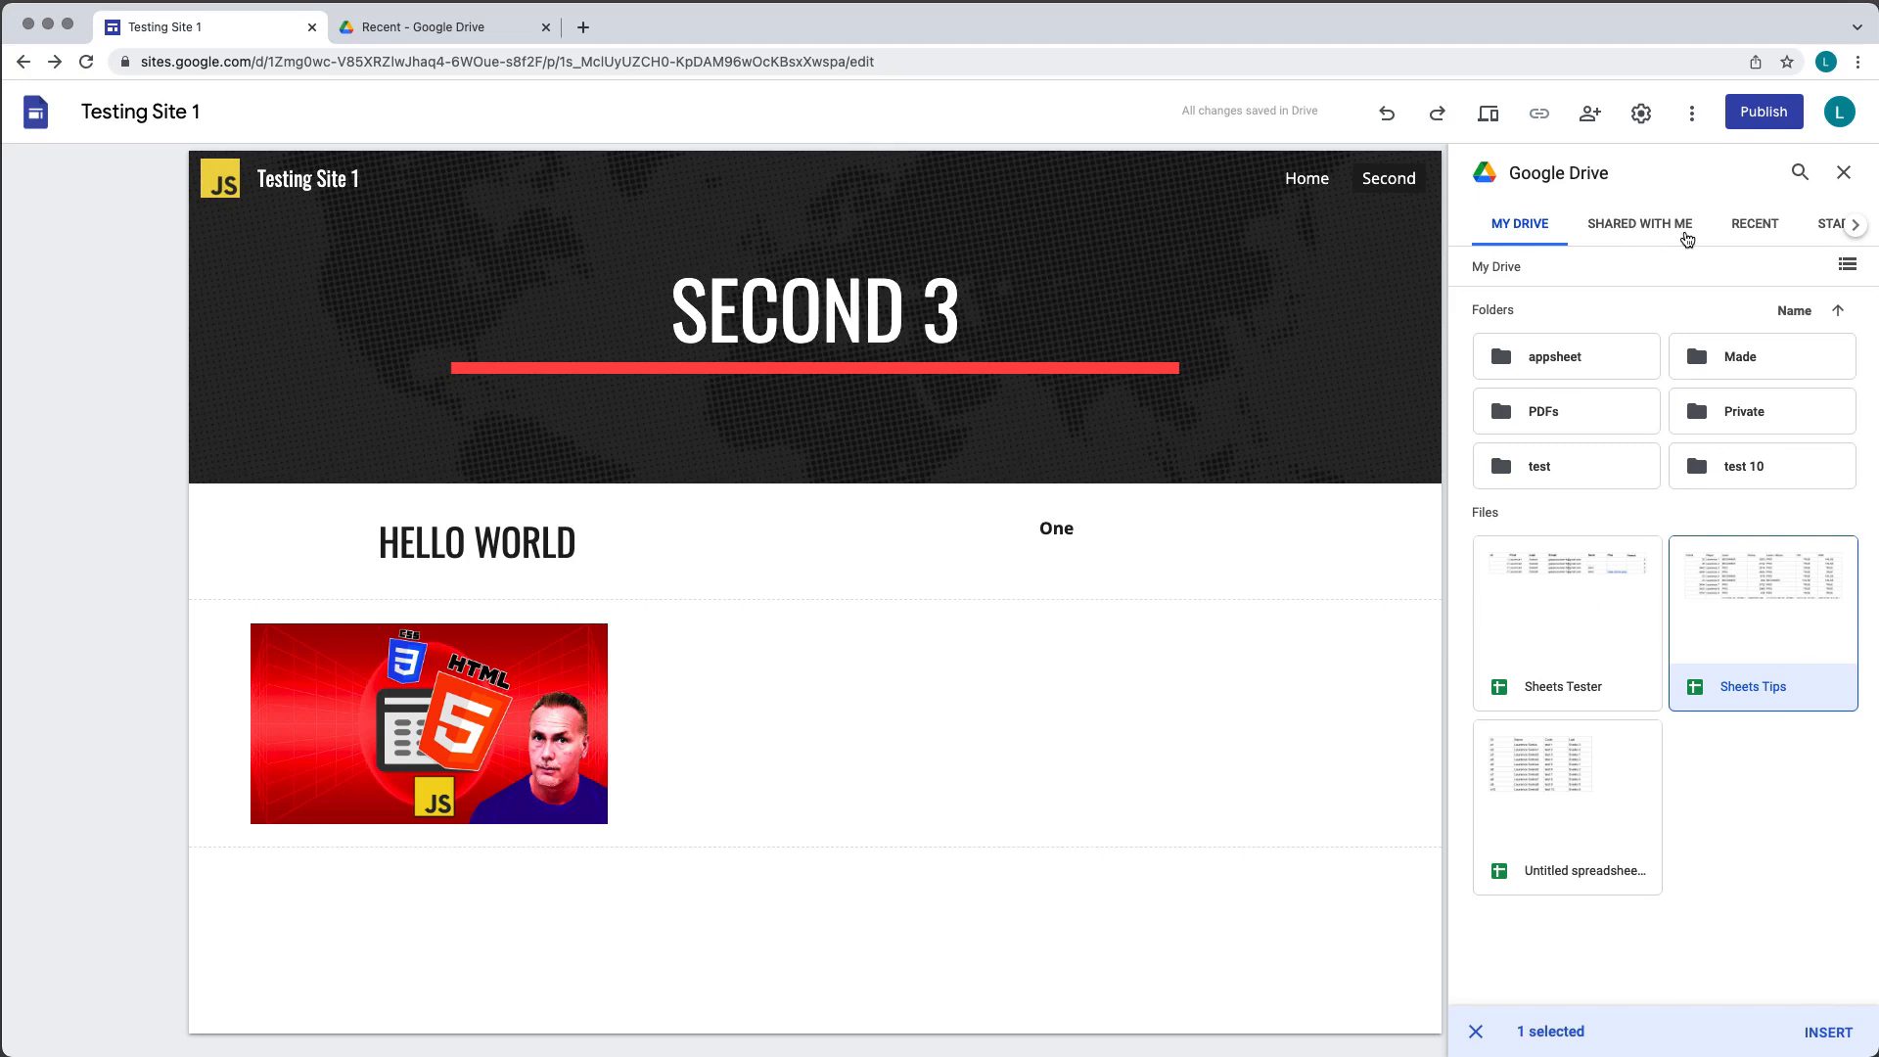
{"action": "left_click", "coordinate": [1855, 226]}
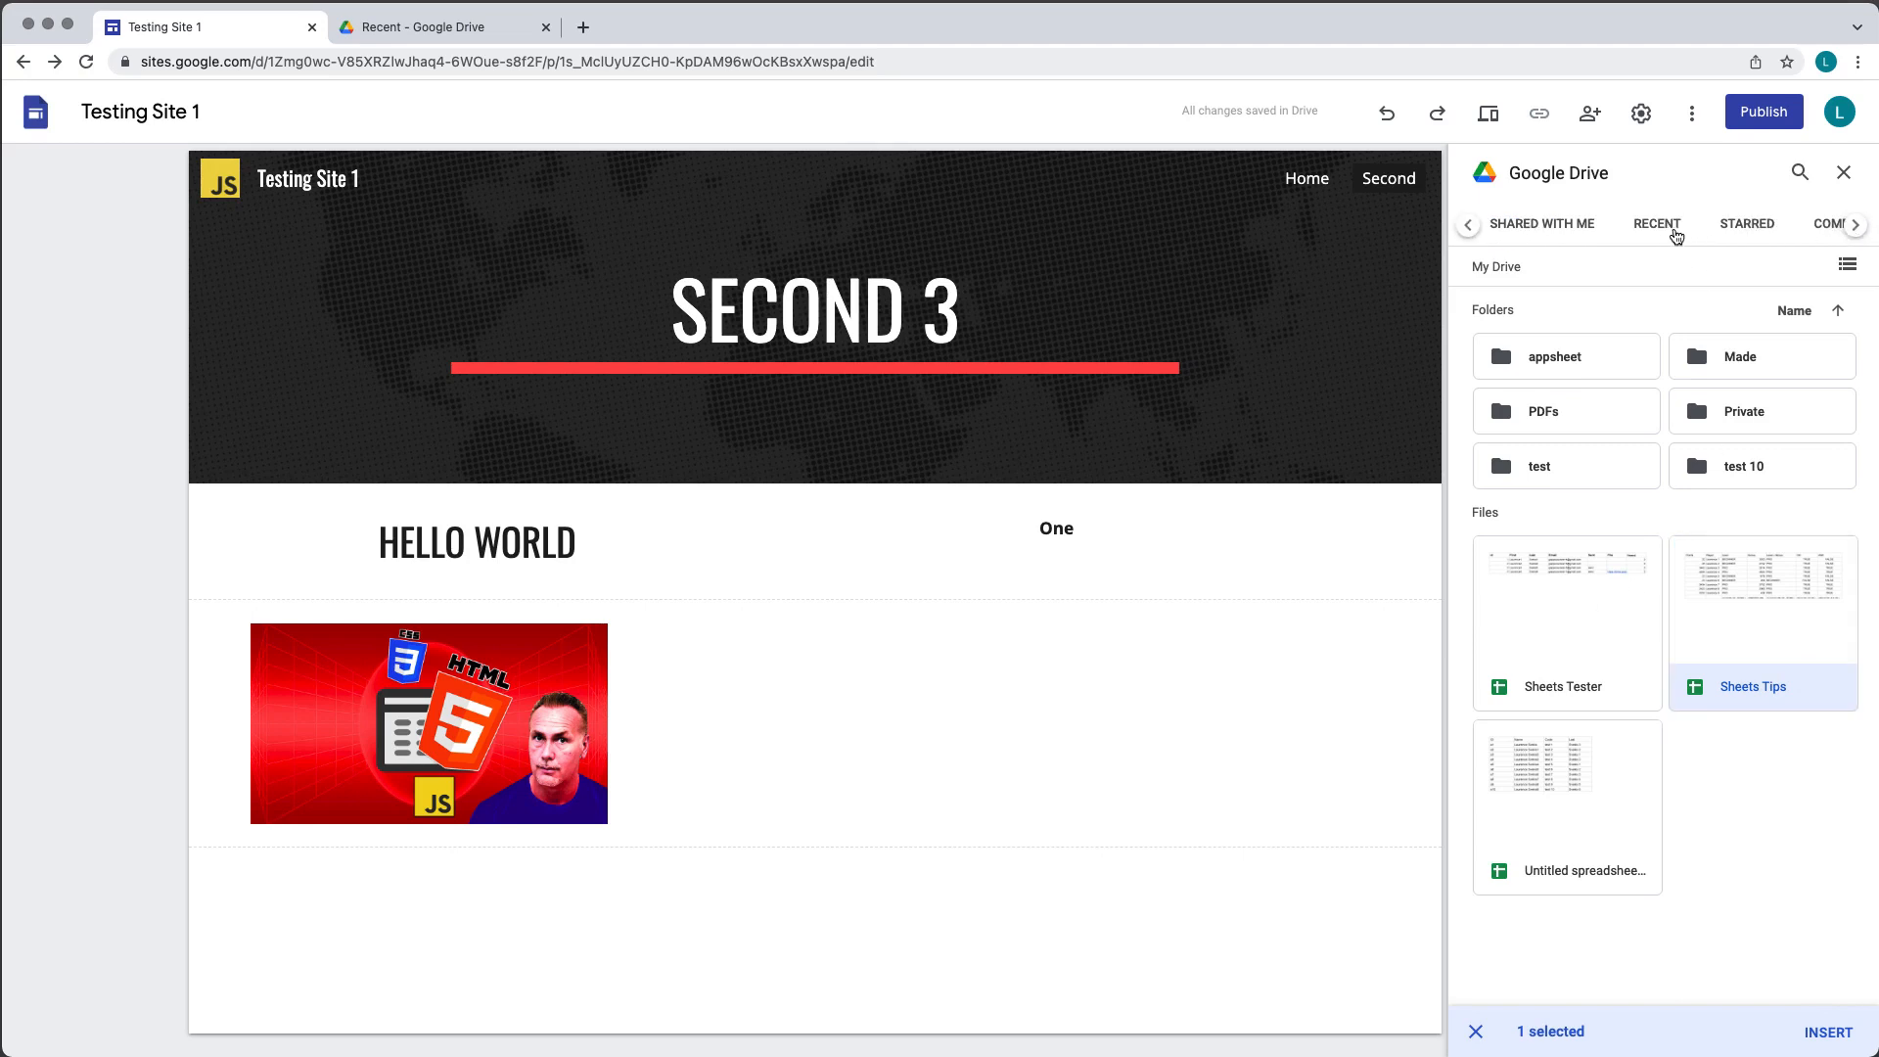
{"action": "left_click", "coordinate": [1855, 226]}
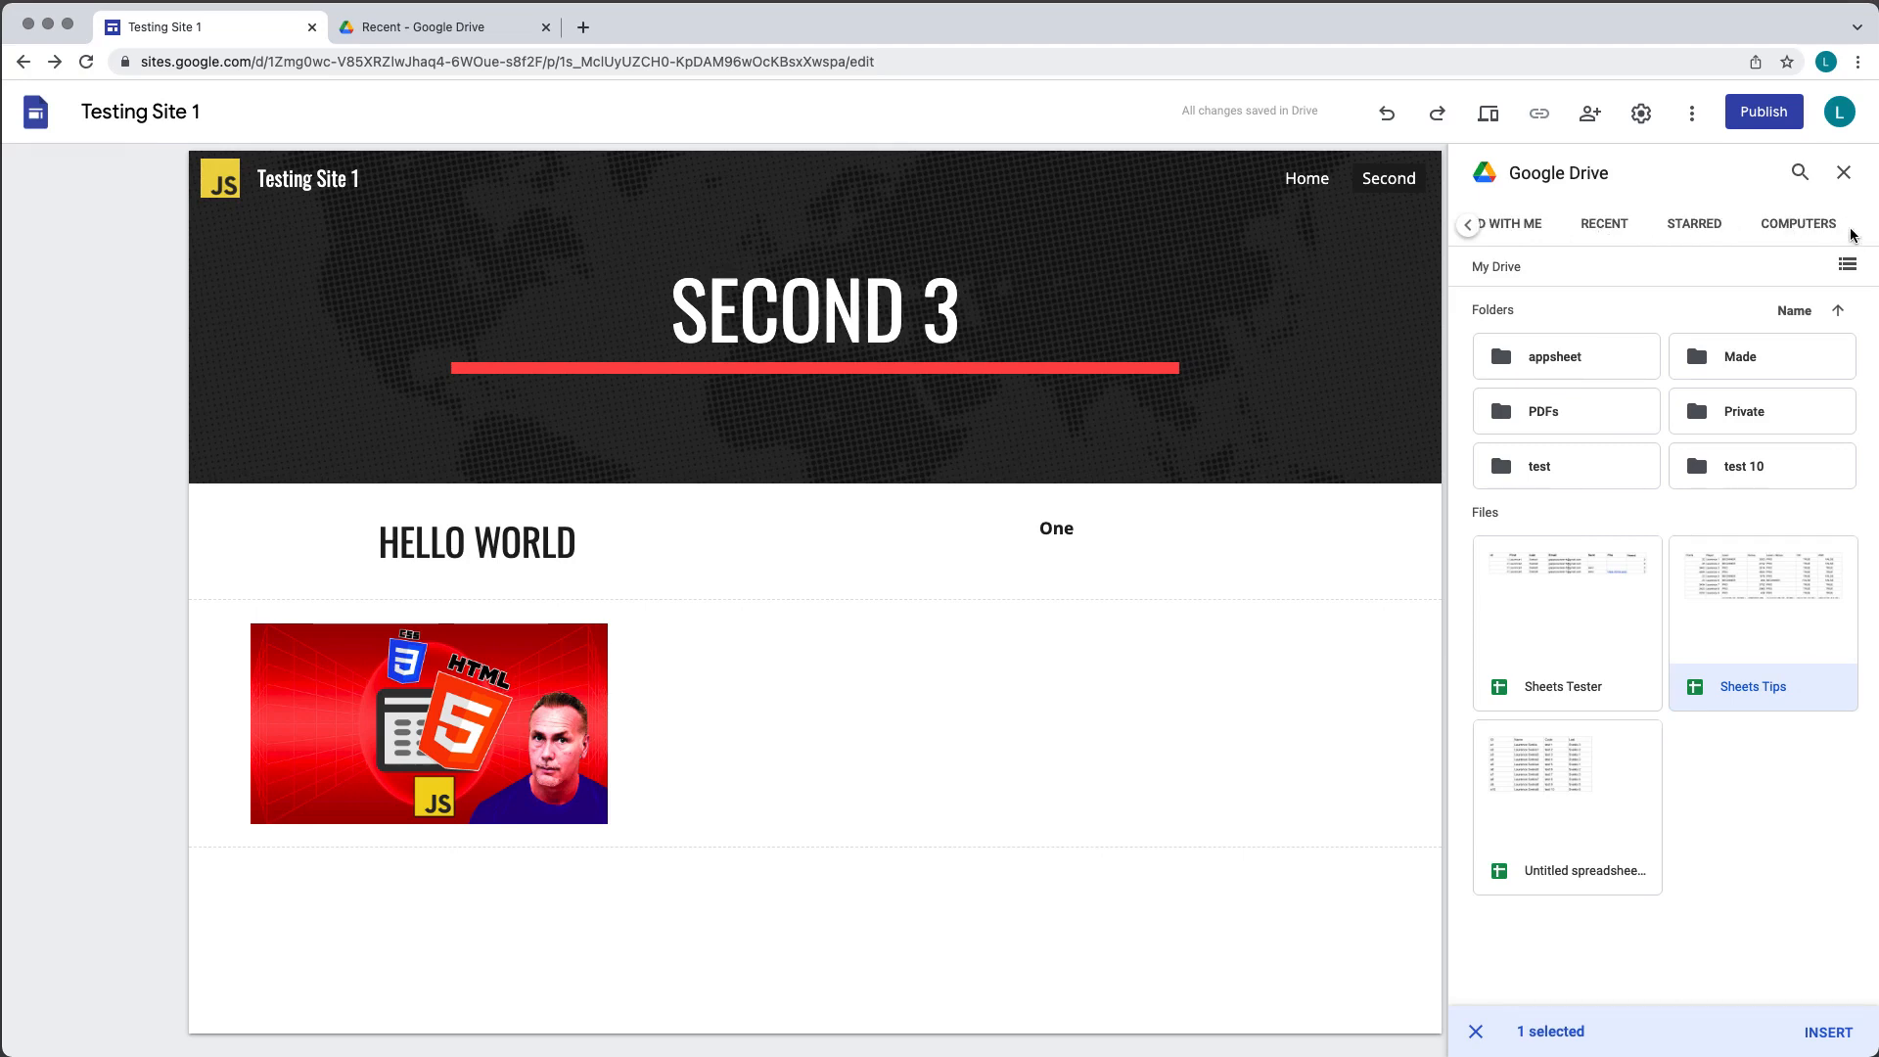
{"action": "left_click", "coordinate": [1467, 226]}
{"action": "left_click", "coordinate": [1465, 227]}
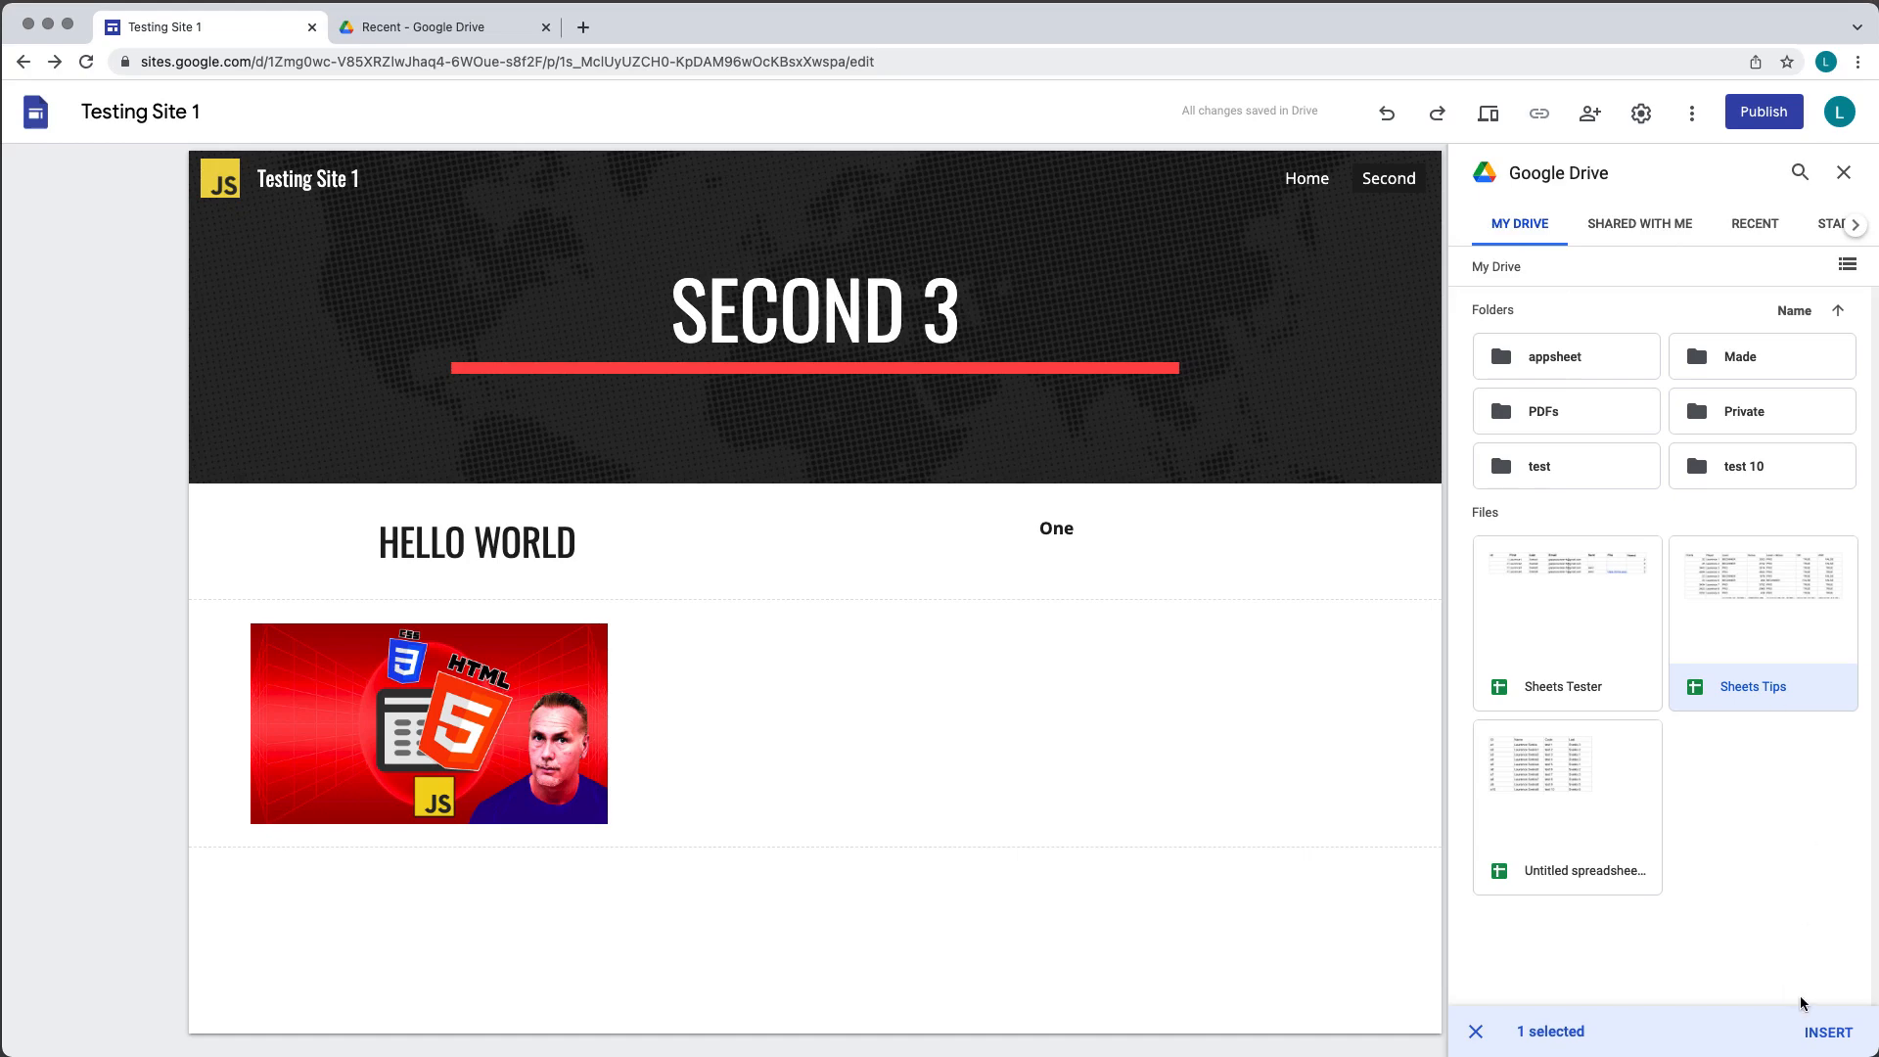
{"action": "left_click", "coordinate": [1822, 1032]}
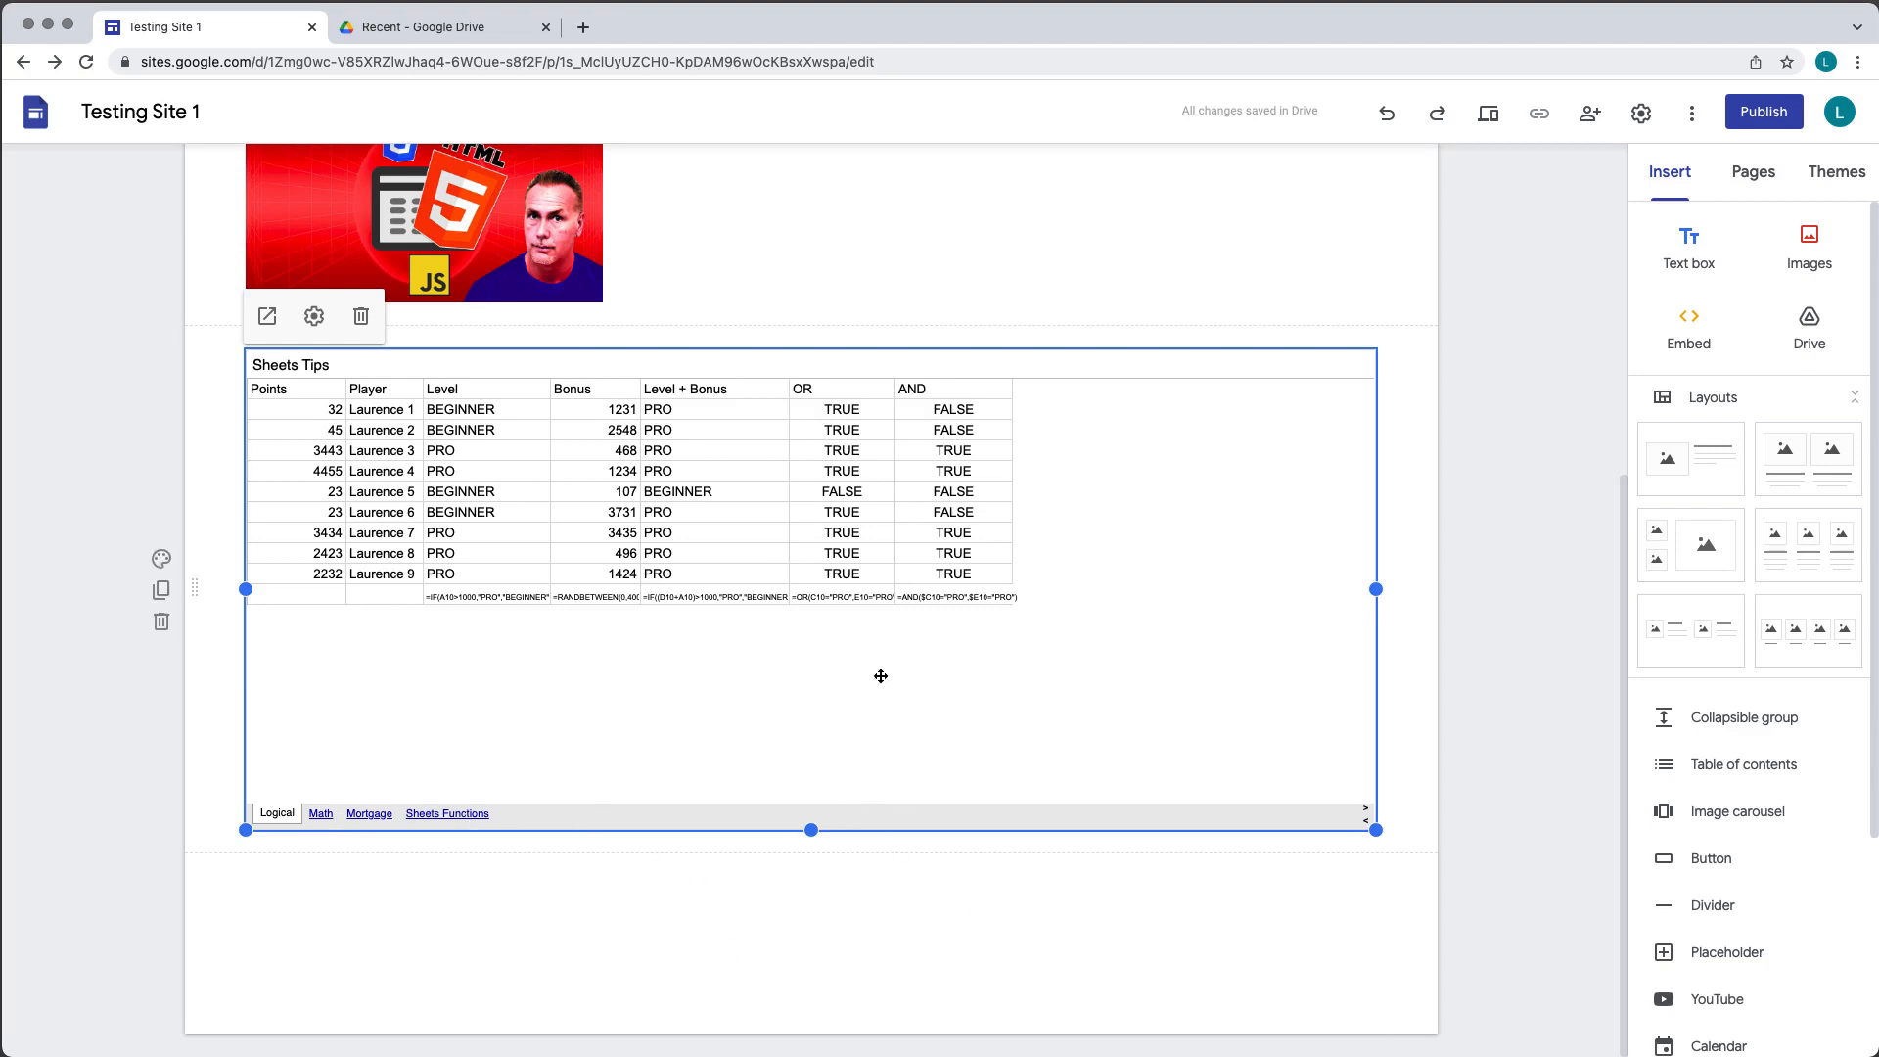
{"action": "left_click", "coordinate": [1463, 477]}
Preview the page and look through the embedded spreadsheet's Math, Mortgage, Sheets Functions and Logical sheets, then close the preview
{"action": "scroll", "coordinate": [1487, 461], "scroll_direction": "up", "scroll_amount": 5}
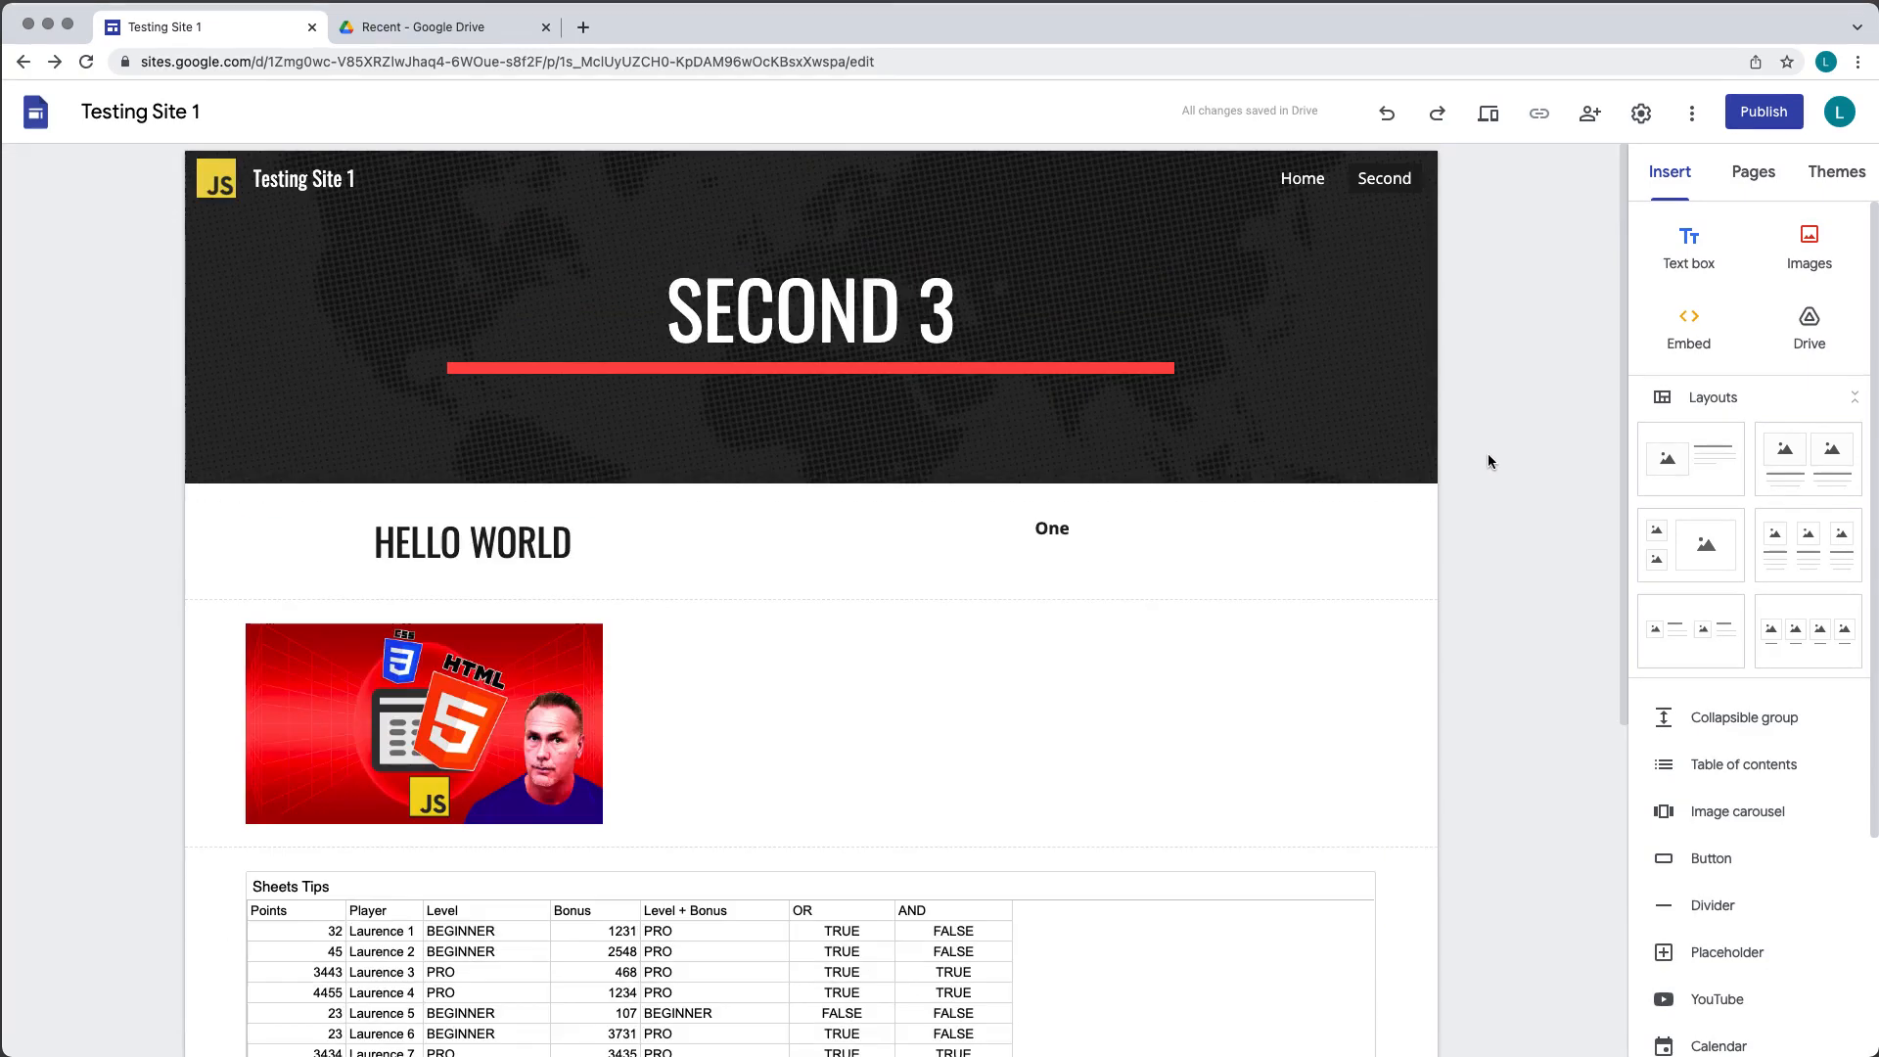
{"action": "left_click", "coordinate": [1487, 113]}
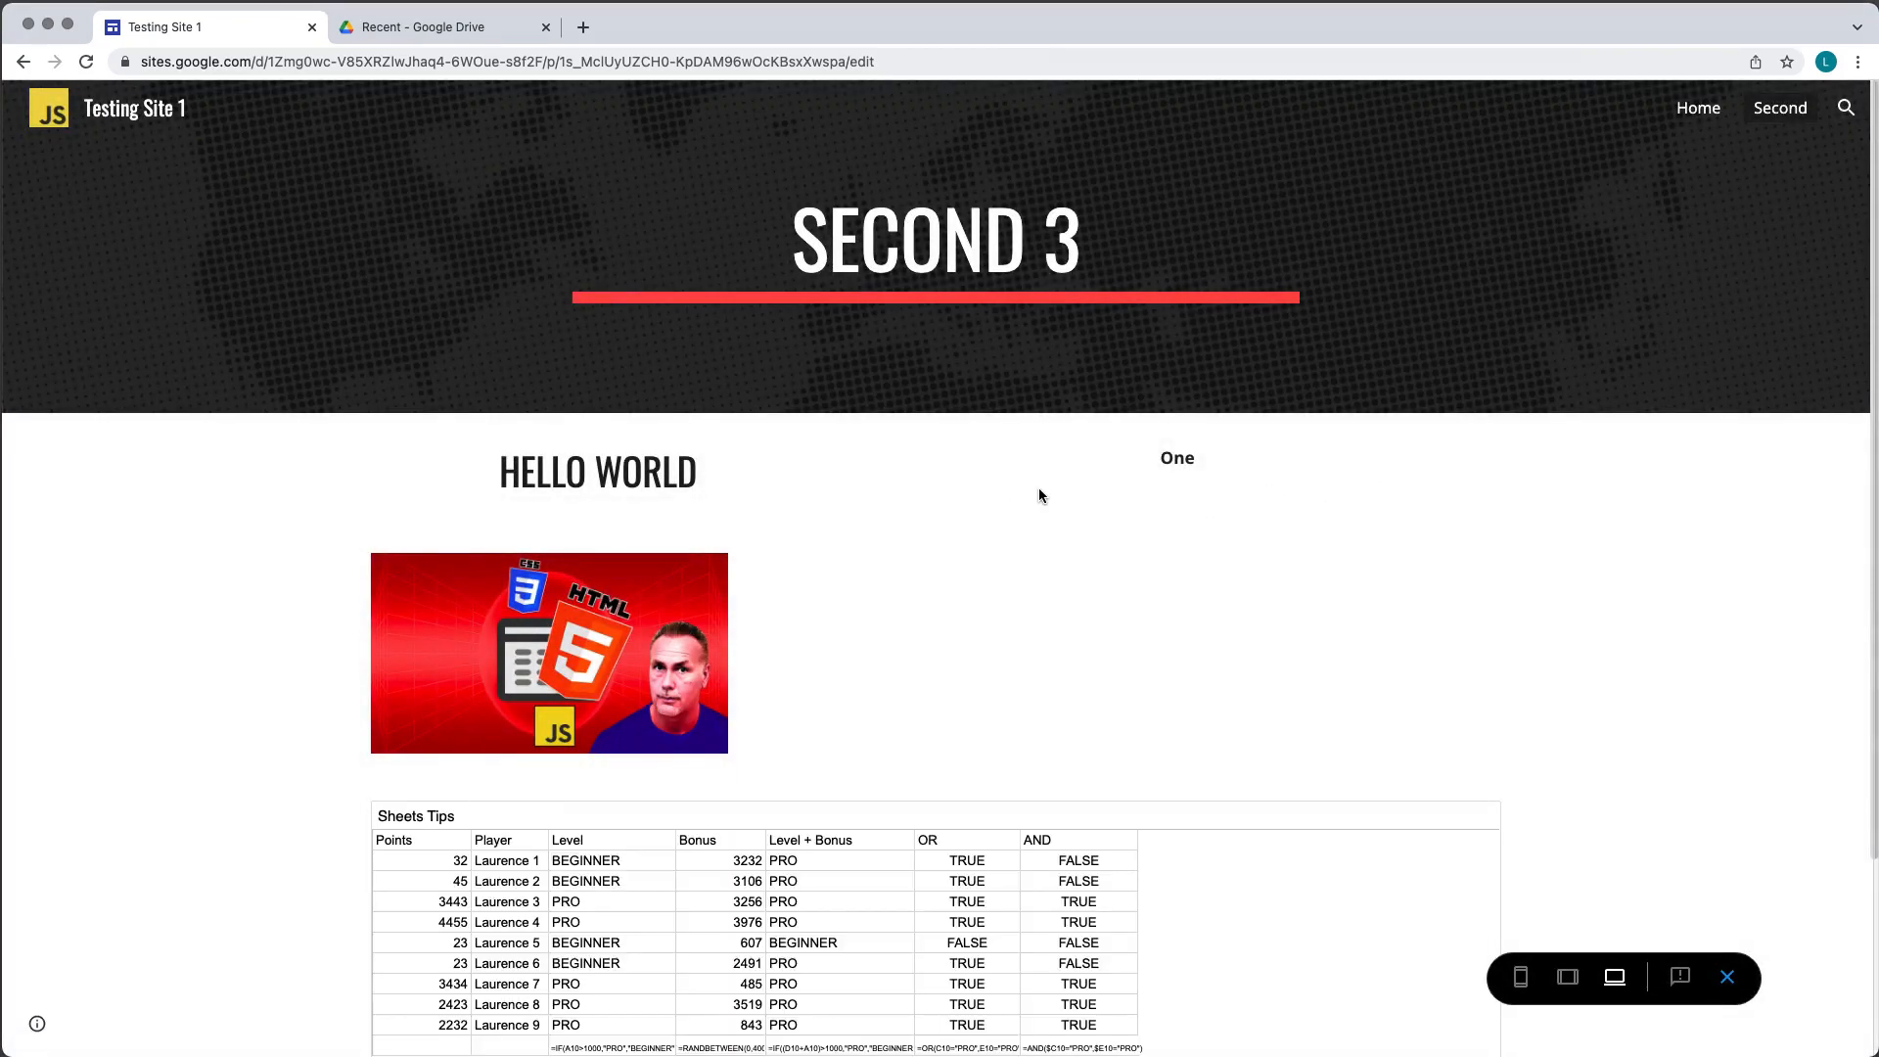
{"action": "scroll", "coordinate": [1041, 494], "scroll_direction": "down", "scroll_amount": 3}
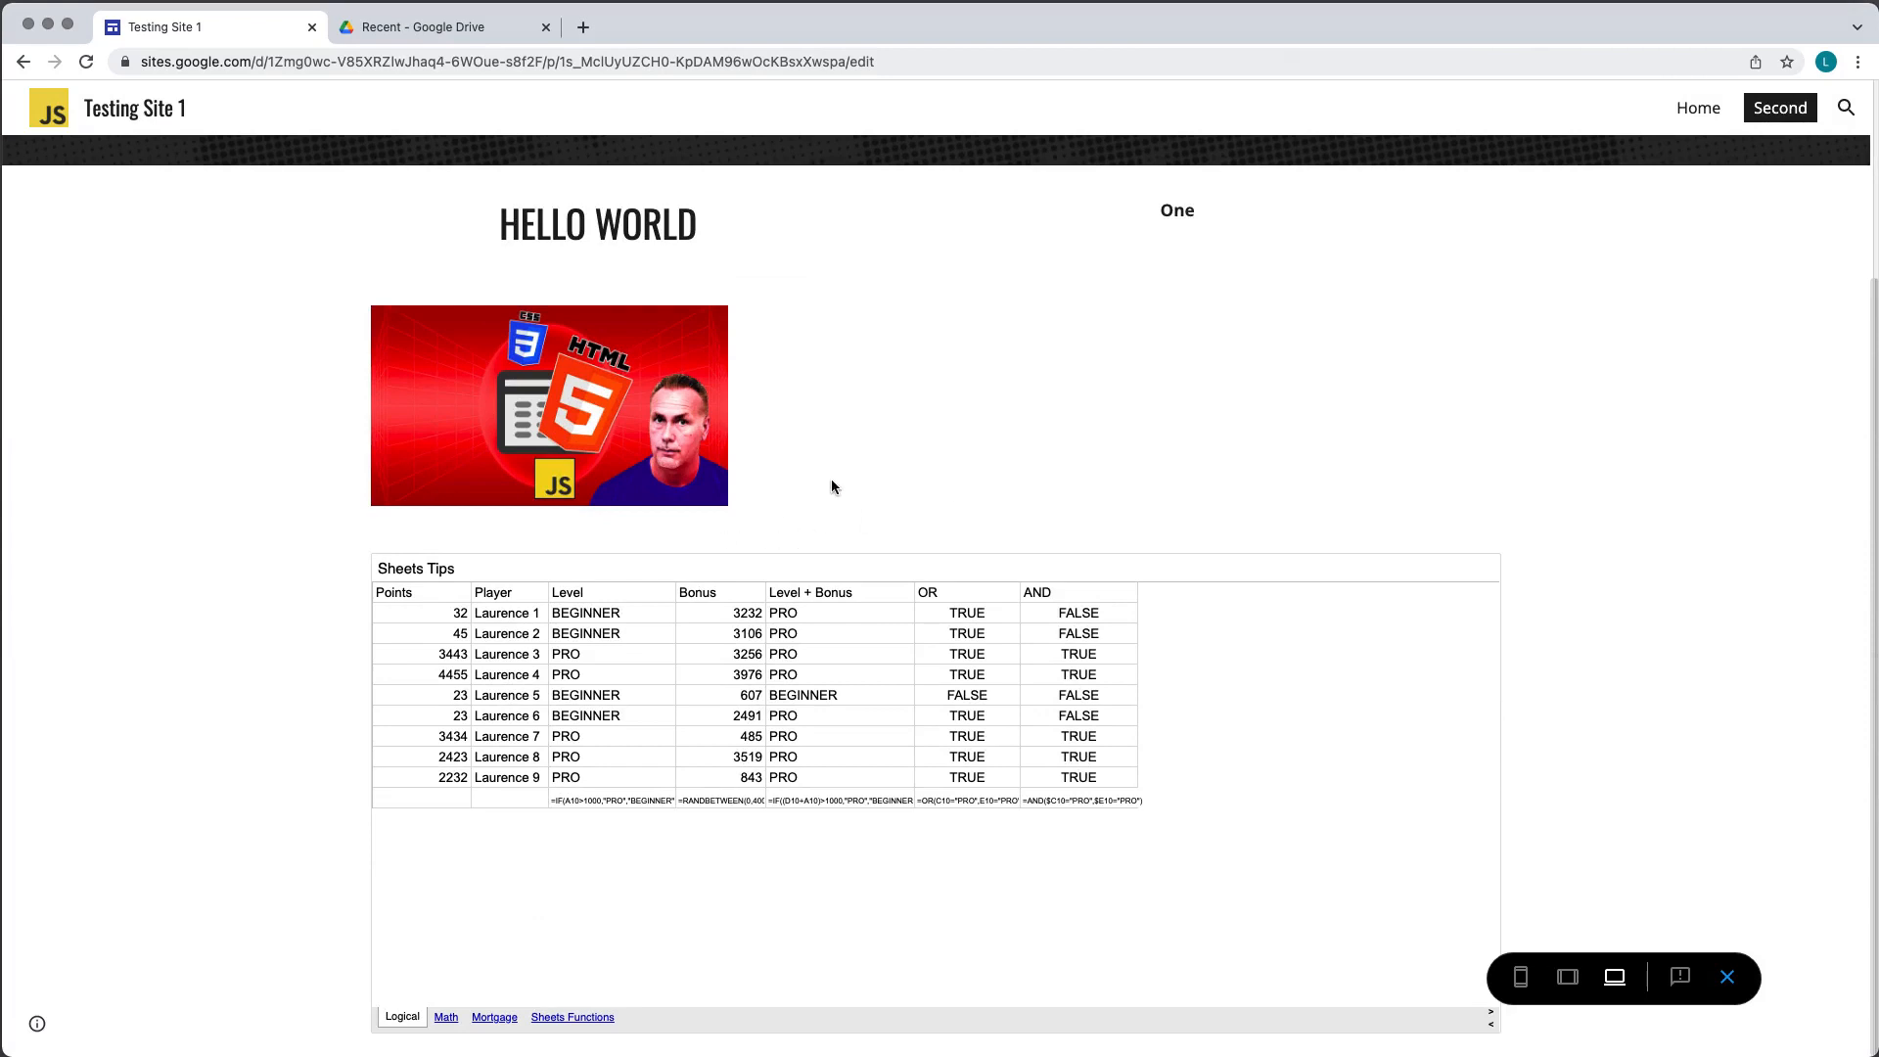
{"action": "left_click", "coordinate": [447, 1020]}
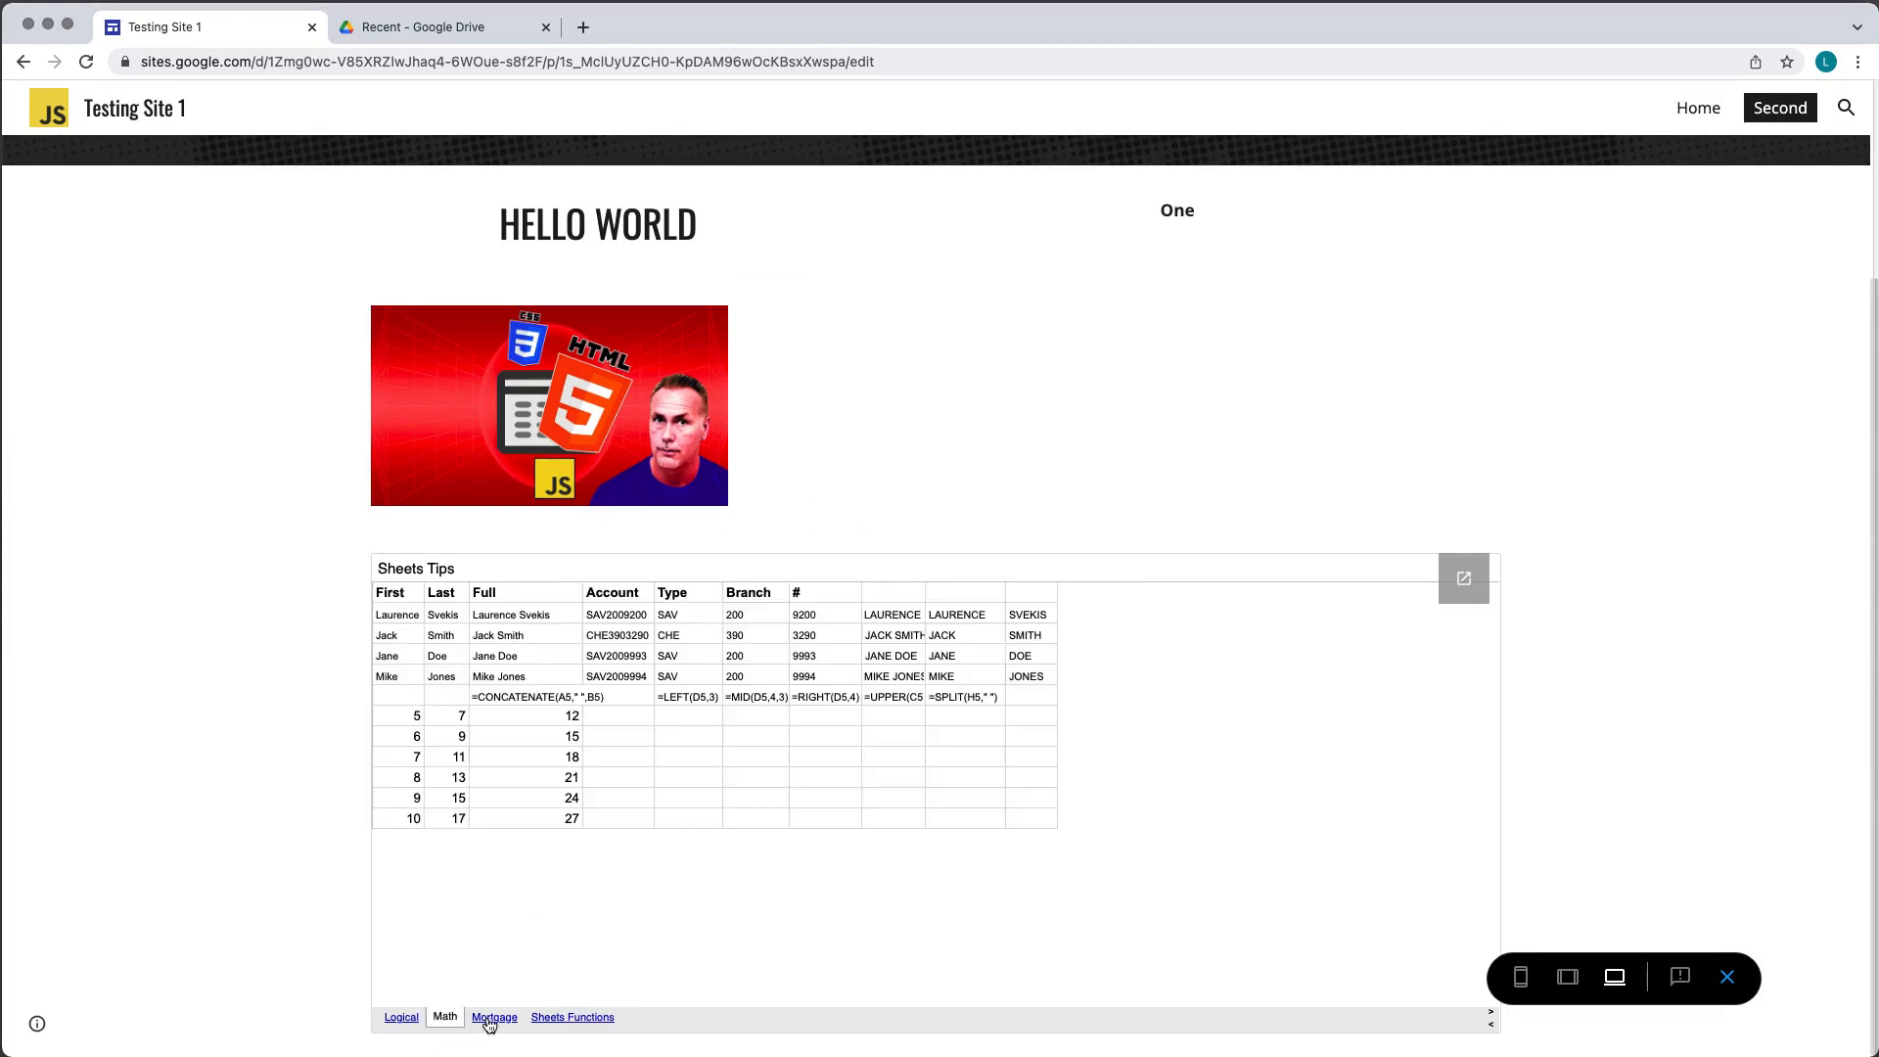
{"action": "left_click", "coordinate": [493, 1019]}
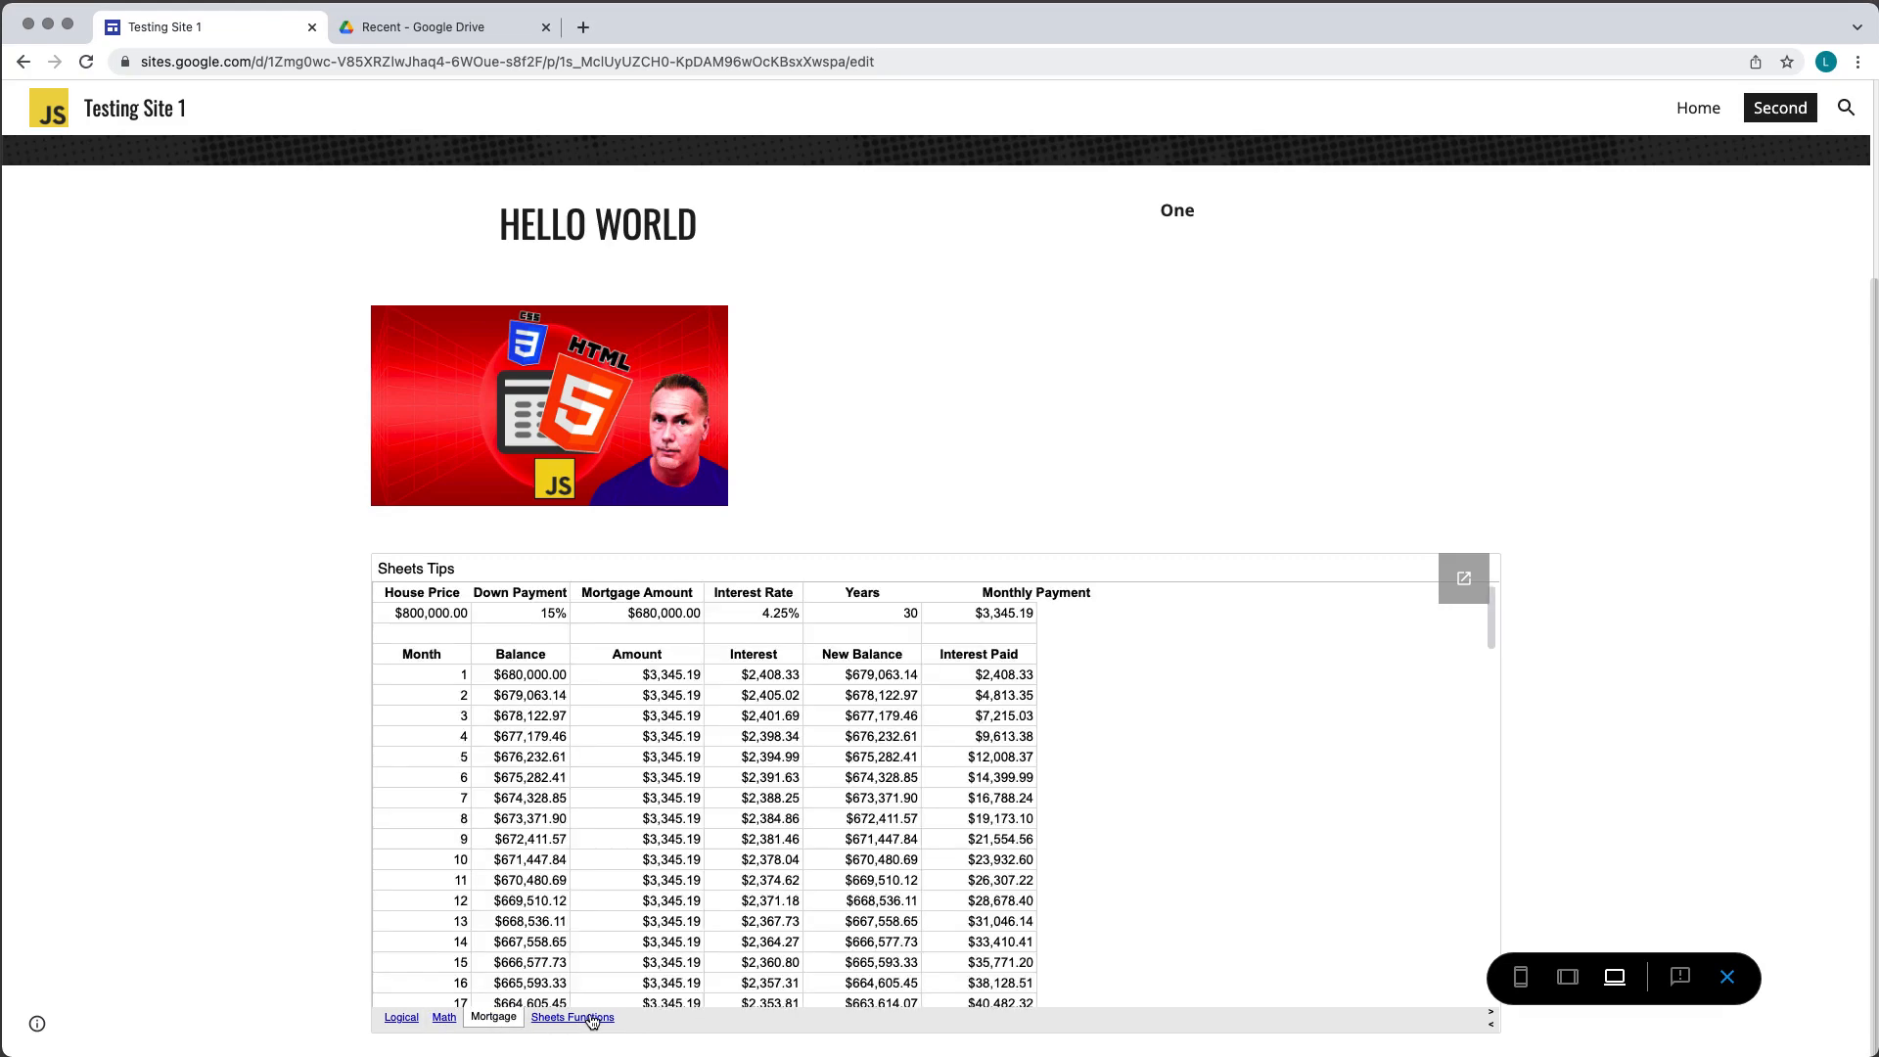
{"action": "scroll", "coordinate": [943, 755], "scroll_direction": "down", "scroll_amount": 10}
{"action": "scroll", "coordinate": [934, 749], "scroll_direction": "down", "scroll_amount": 10}
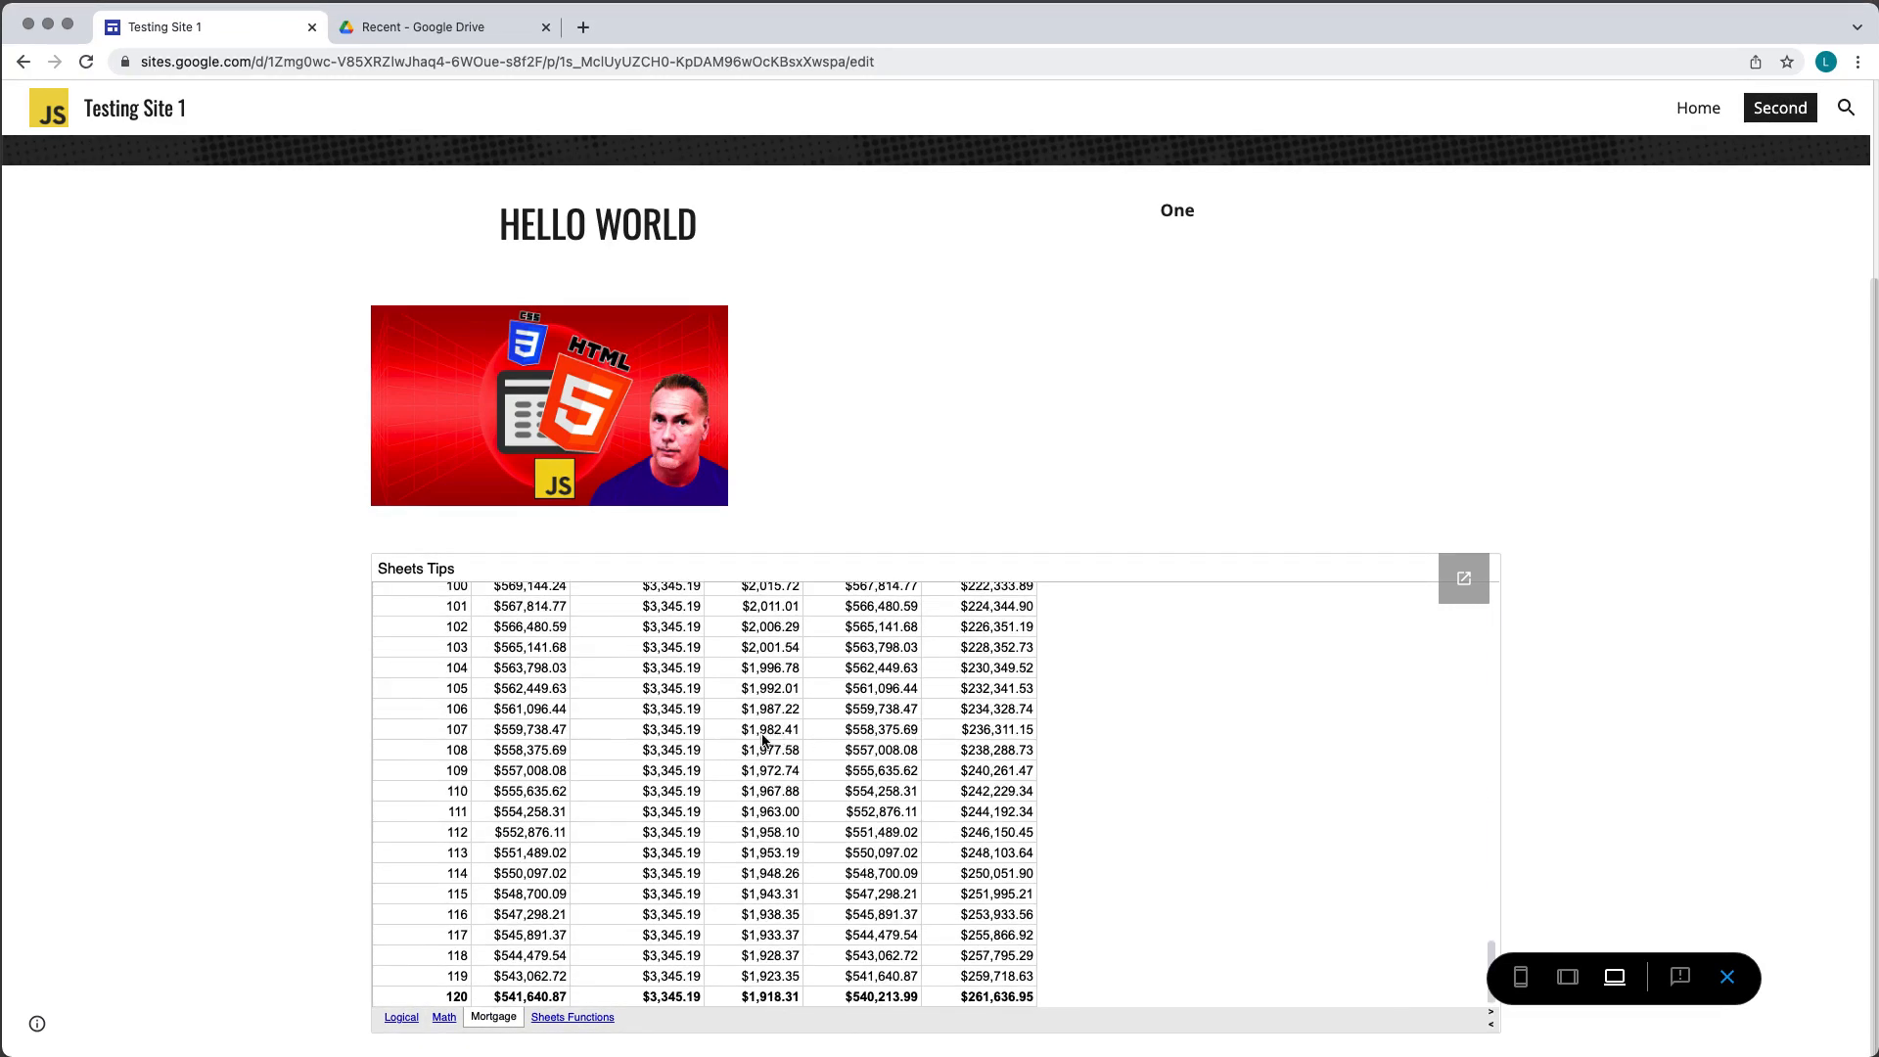
{"action": "scroll", "coordinate": [765, 741], "scroll_direction": "up", "scroll_amount": 20}
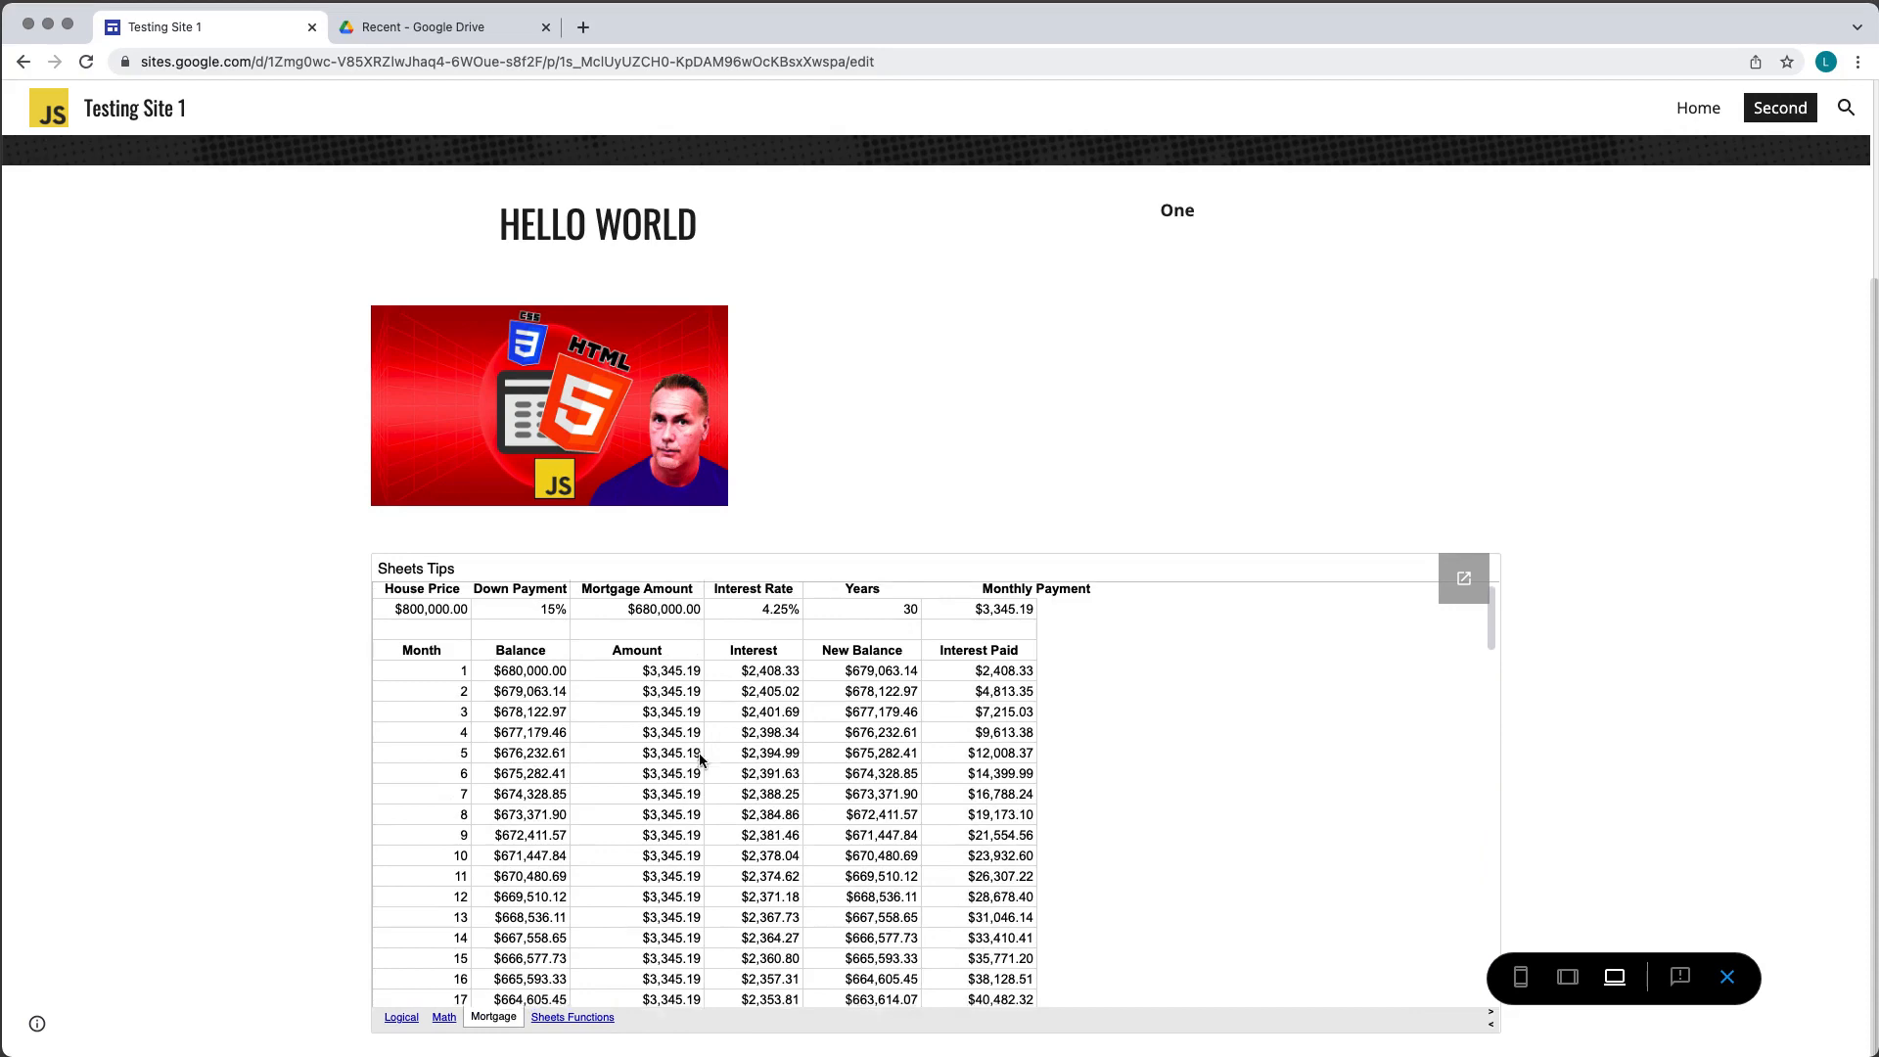
{"action": "scroll", "coordinate": [700, 760], "scroll_direction": "down", "scroll_amount": 20}
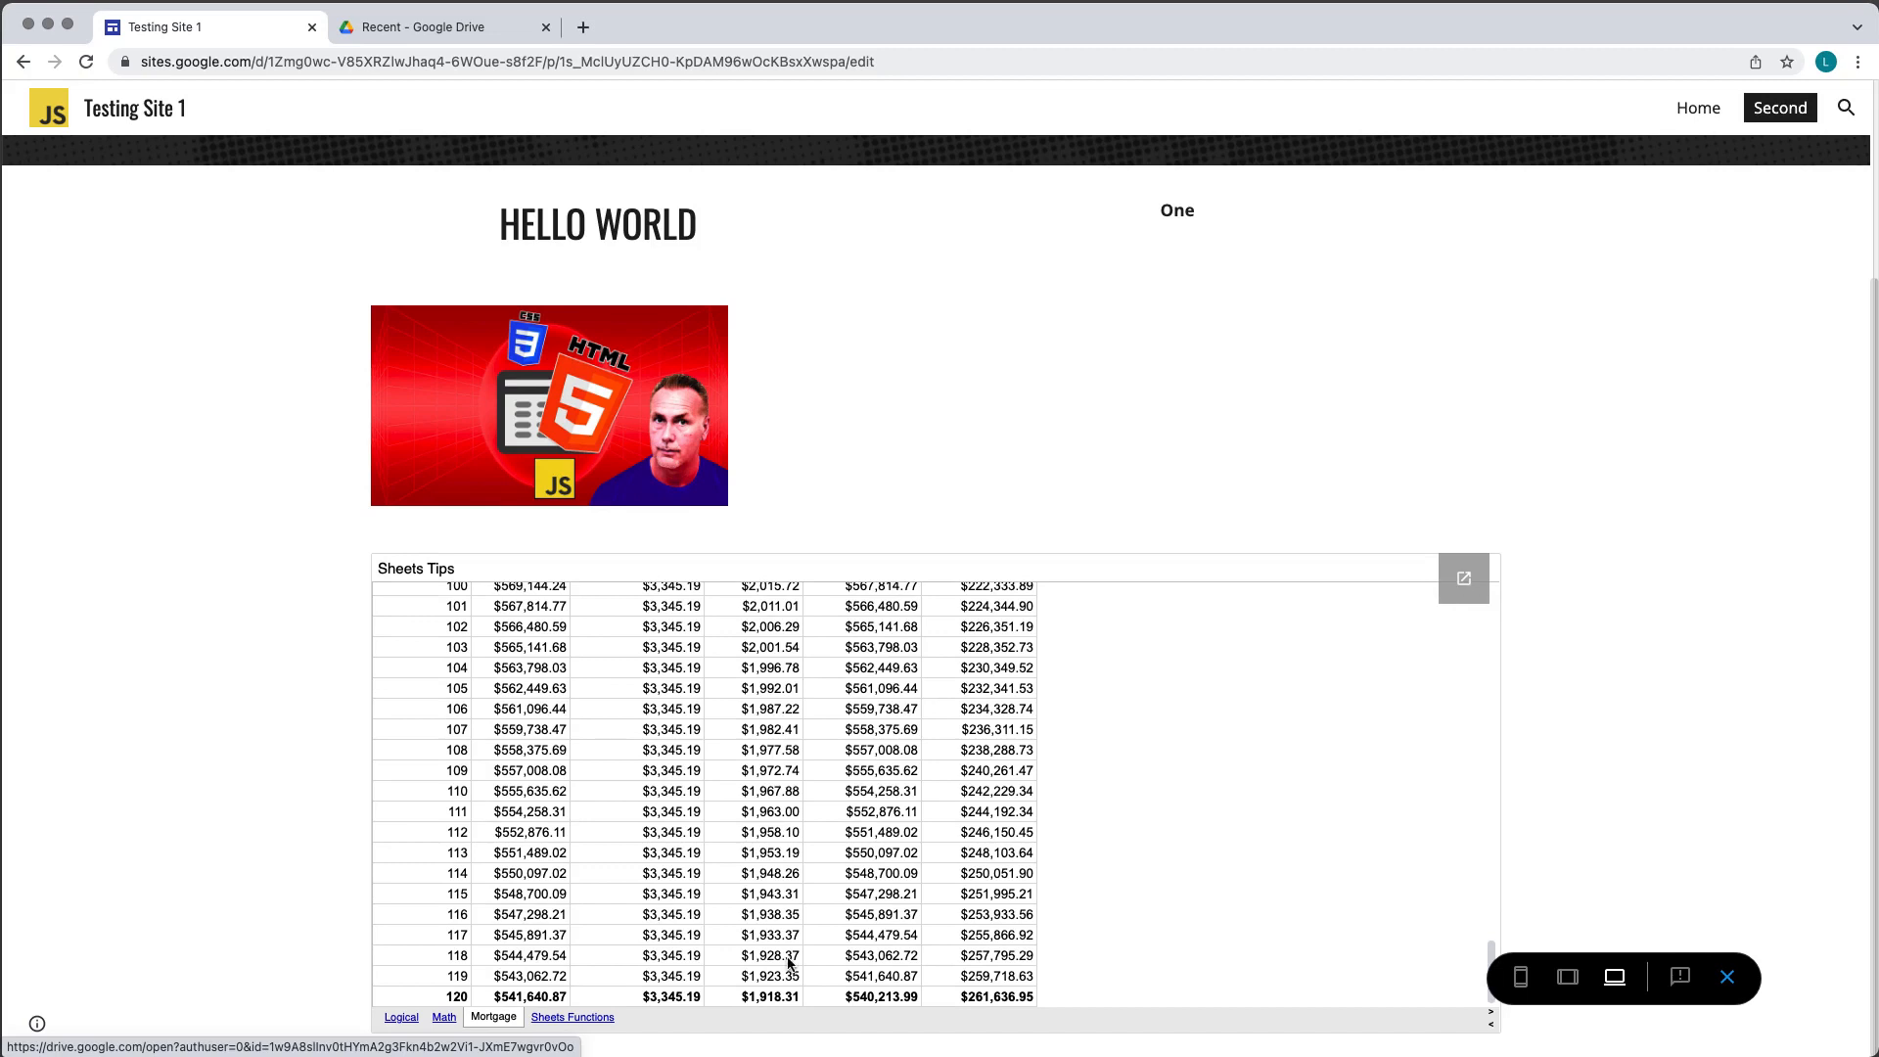
{"action": "left_click", "coordinate": [573, 1017]}
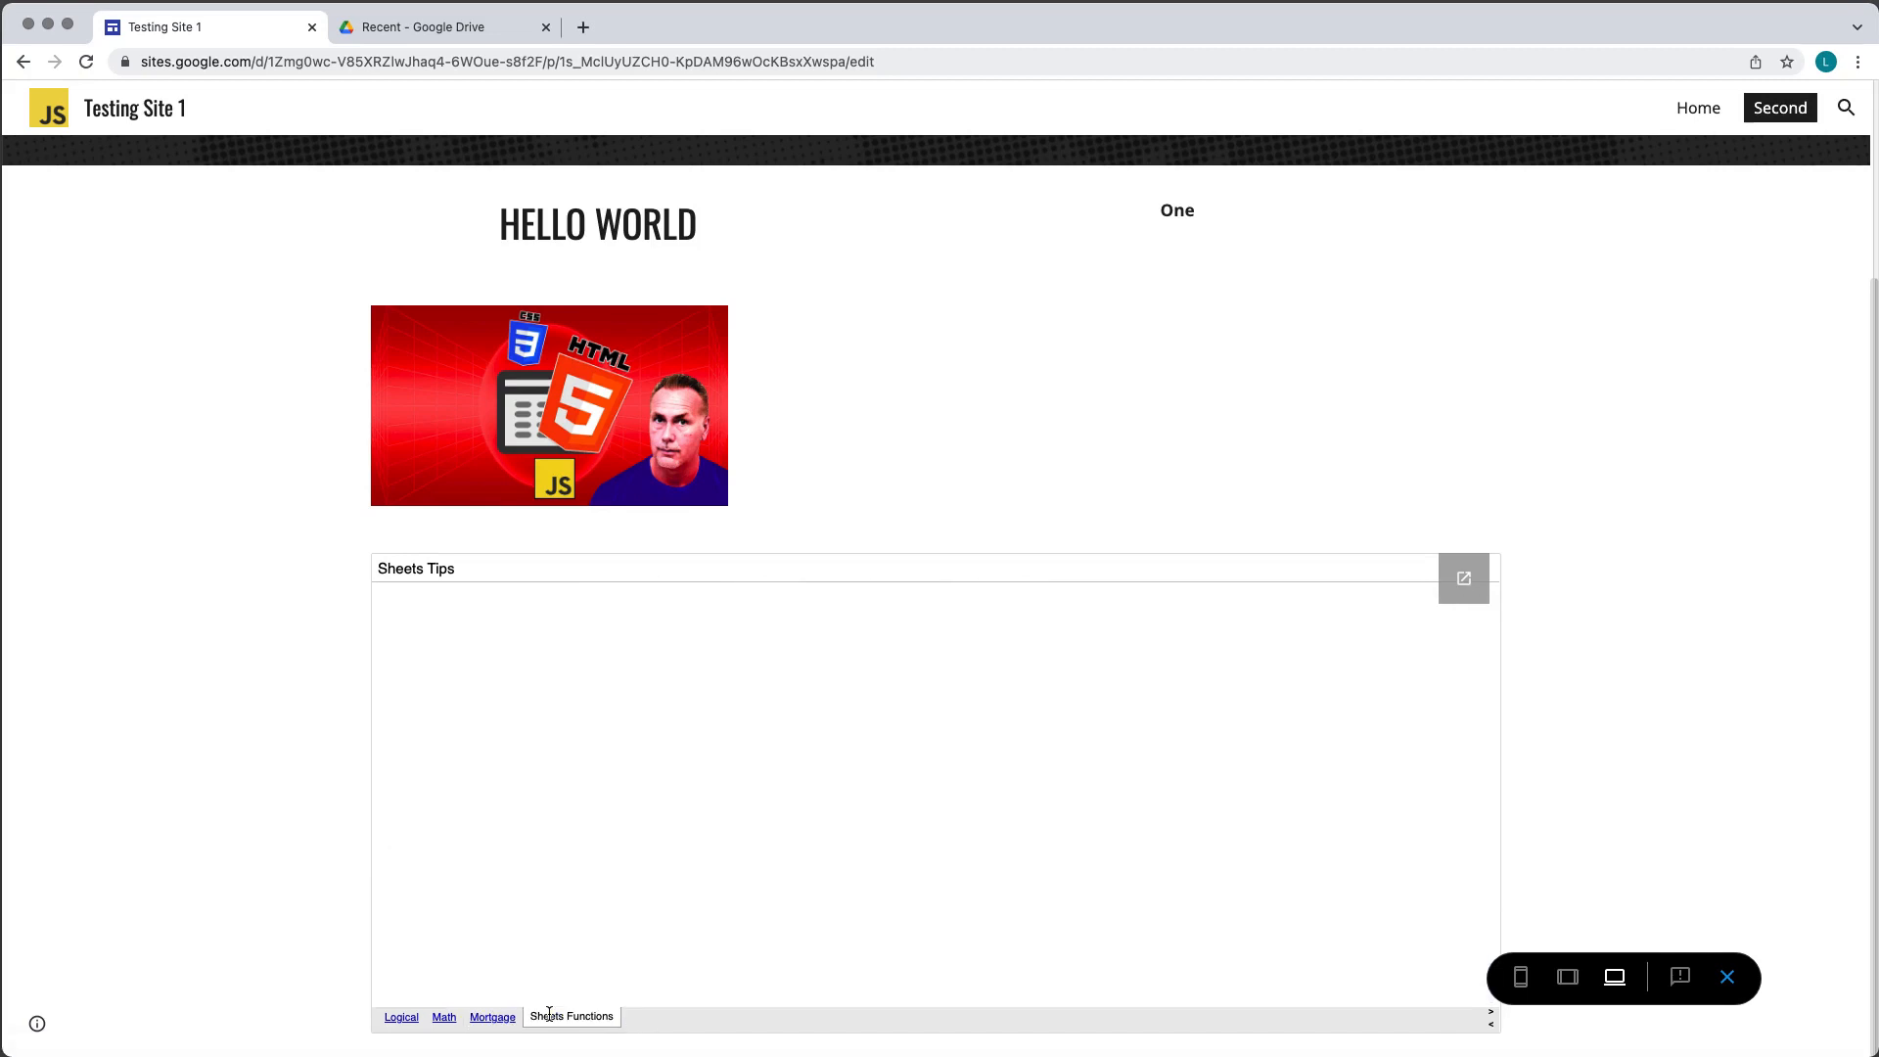
{"action": "left_click", "coordinate": [401, 1017]}
{"action": "left_click", "coordinate": [1727, 977]}
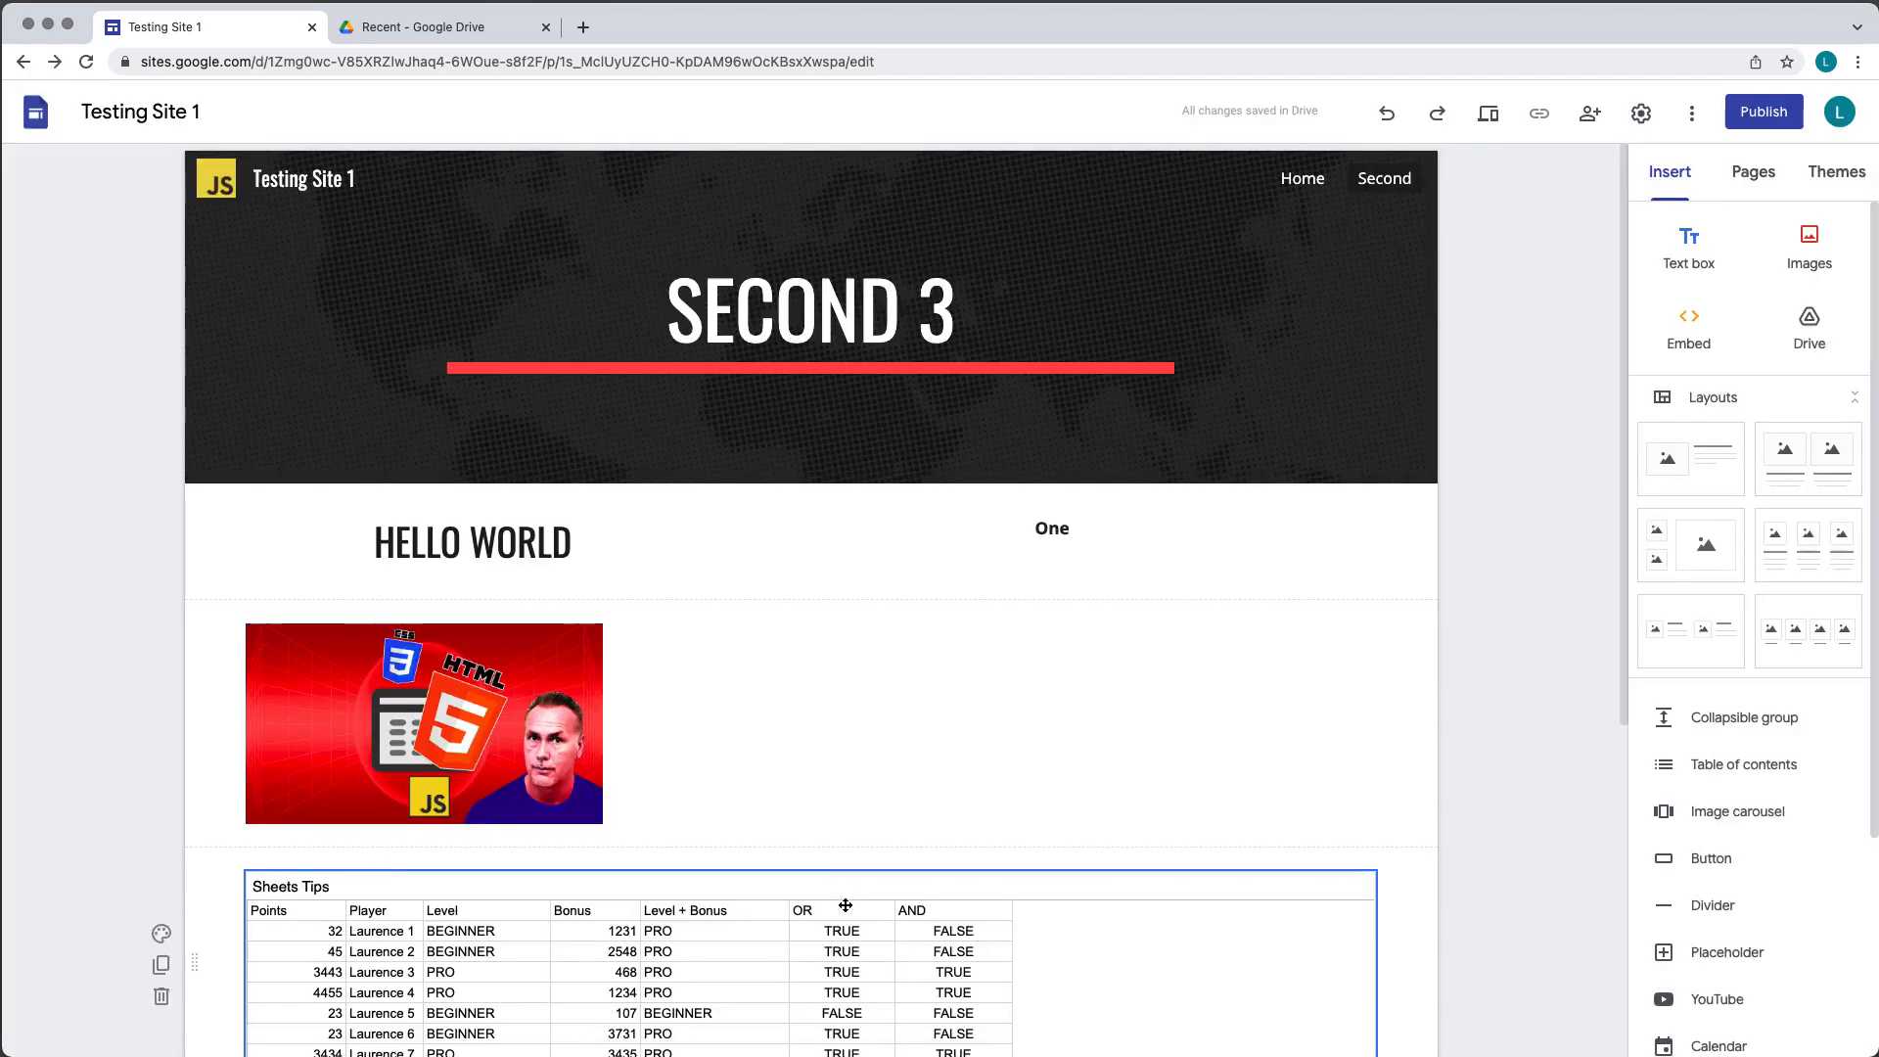
Narrow the embedded Sheets Tips spreadsheet to about half the page width and move it beside the image in the section above
{"action": "left_click", "coordinate": [843, 904]}
{"action": "scroll", "coordinate": [1125, 548], "scroll_direction": "down", "scroll_amount": 5}
{"action": "left_click_drag", "start_coordinate": [1377, 590], "coordinate": [768, 587]}
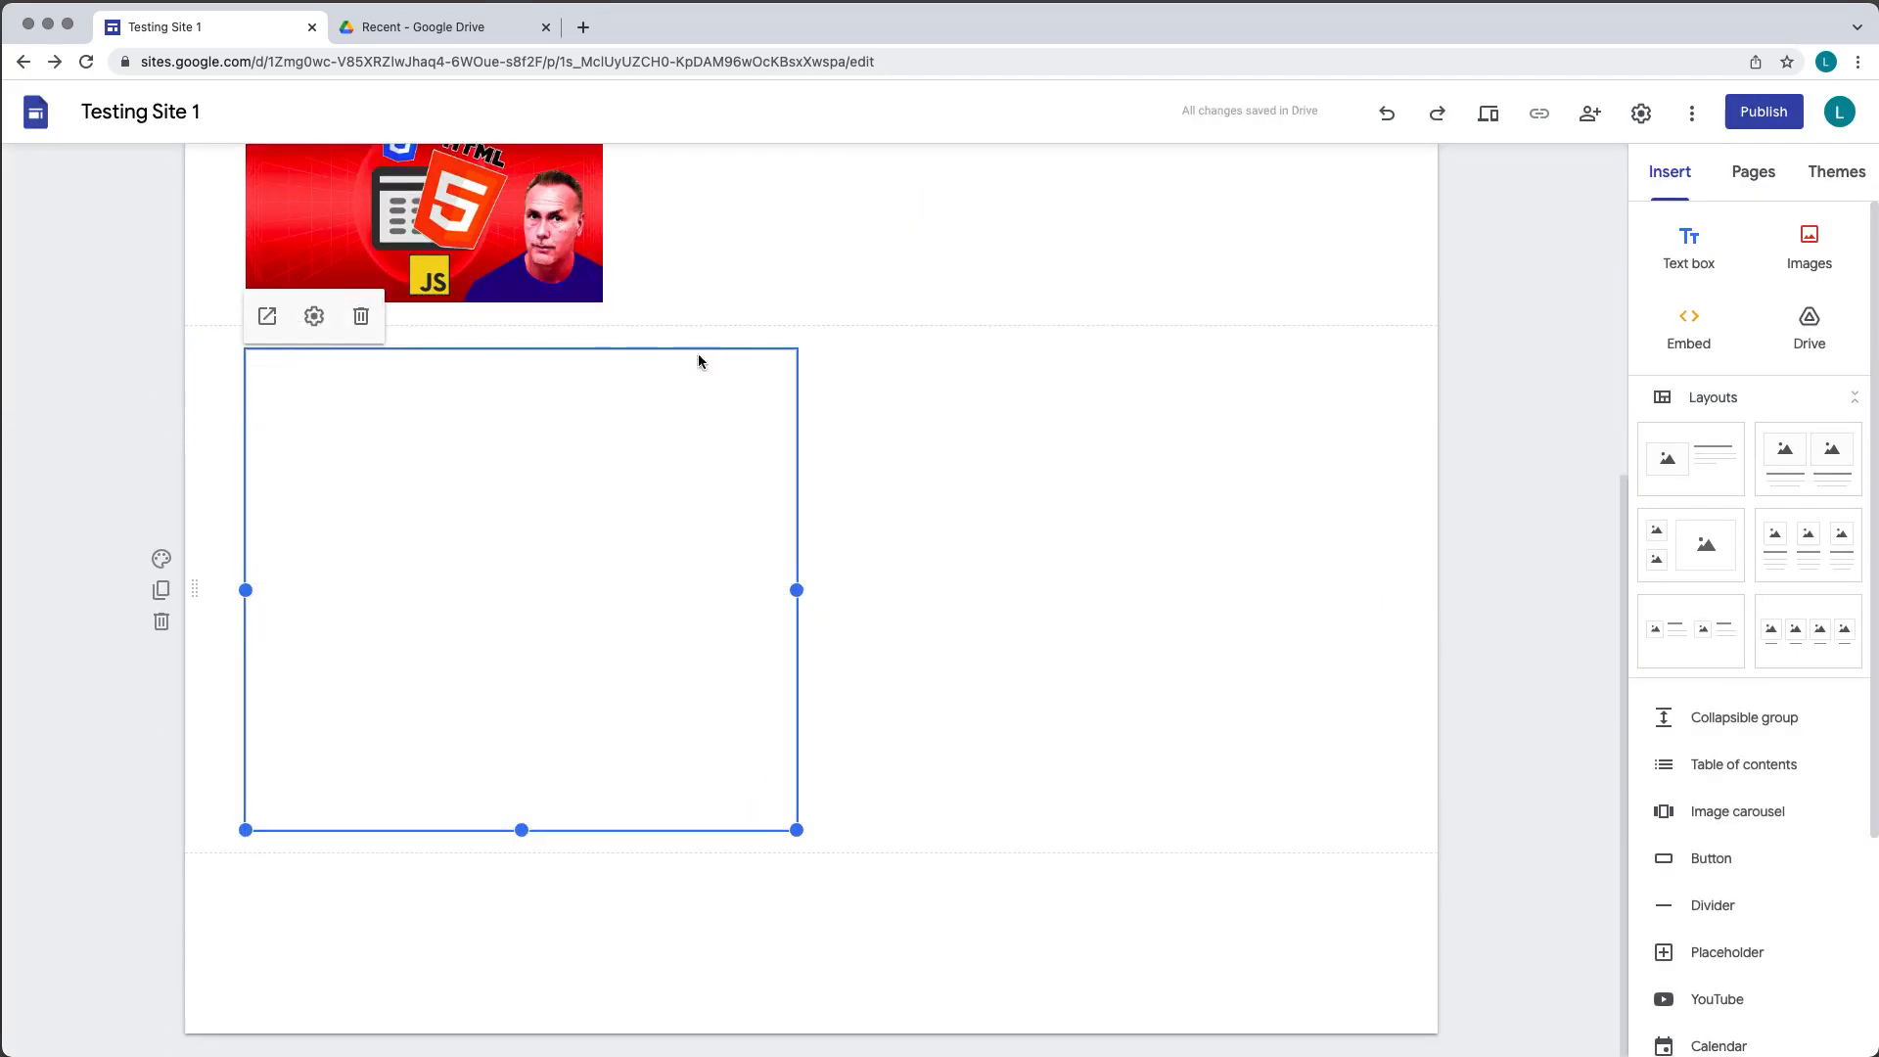
{"action": "left_click_drag", "start_coordinate": [698, 360], "coordinate": [754, 649]}
Widen the Sheets Tips embed to the content edge, shorten it to roughly the image's height, and extend the image slightly to match
{"action": "scroll", "coordinate": [923, 933], "scroll_direction": "down", "scroll_amount": 2}
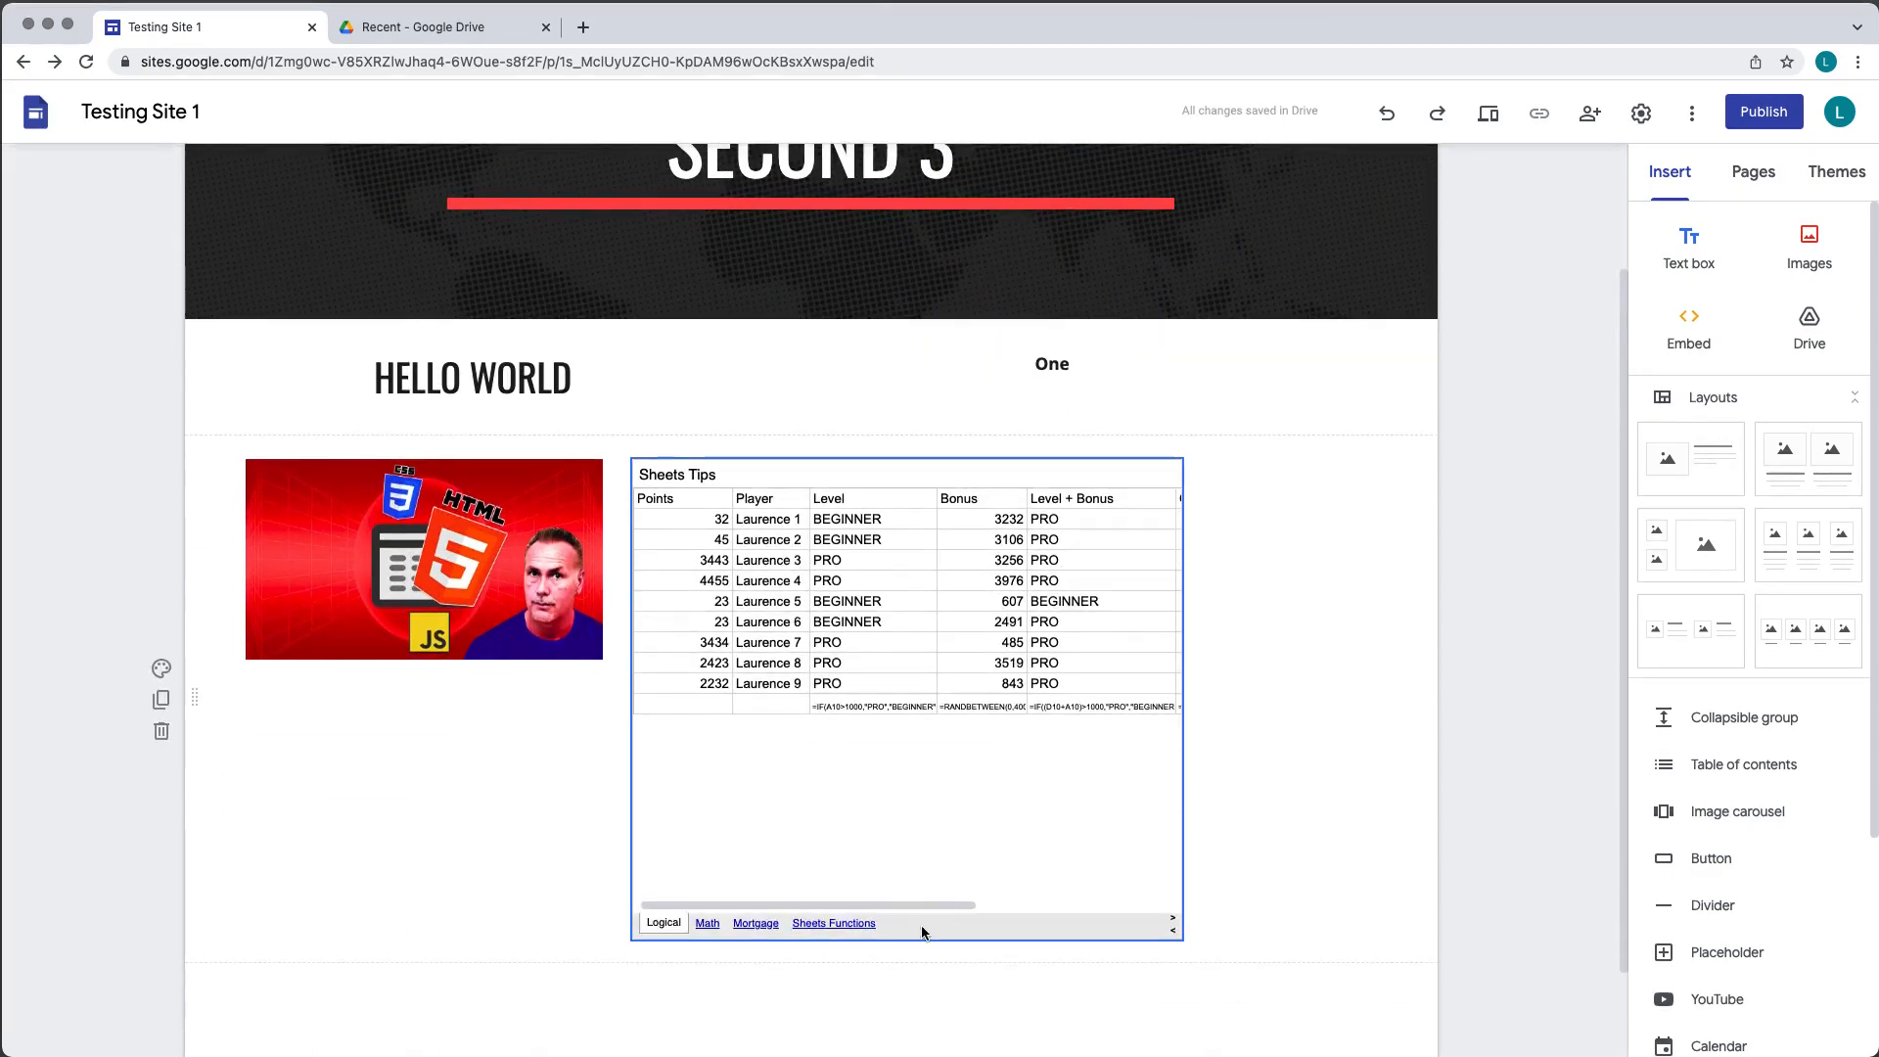
{"action": "left_click_drag", "start_coordinate": [1183, 714], "coordinate": [1399, 676]}
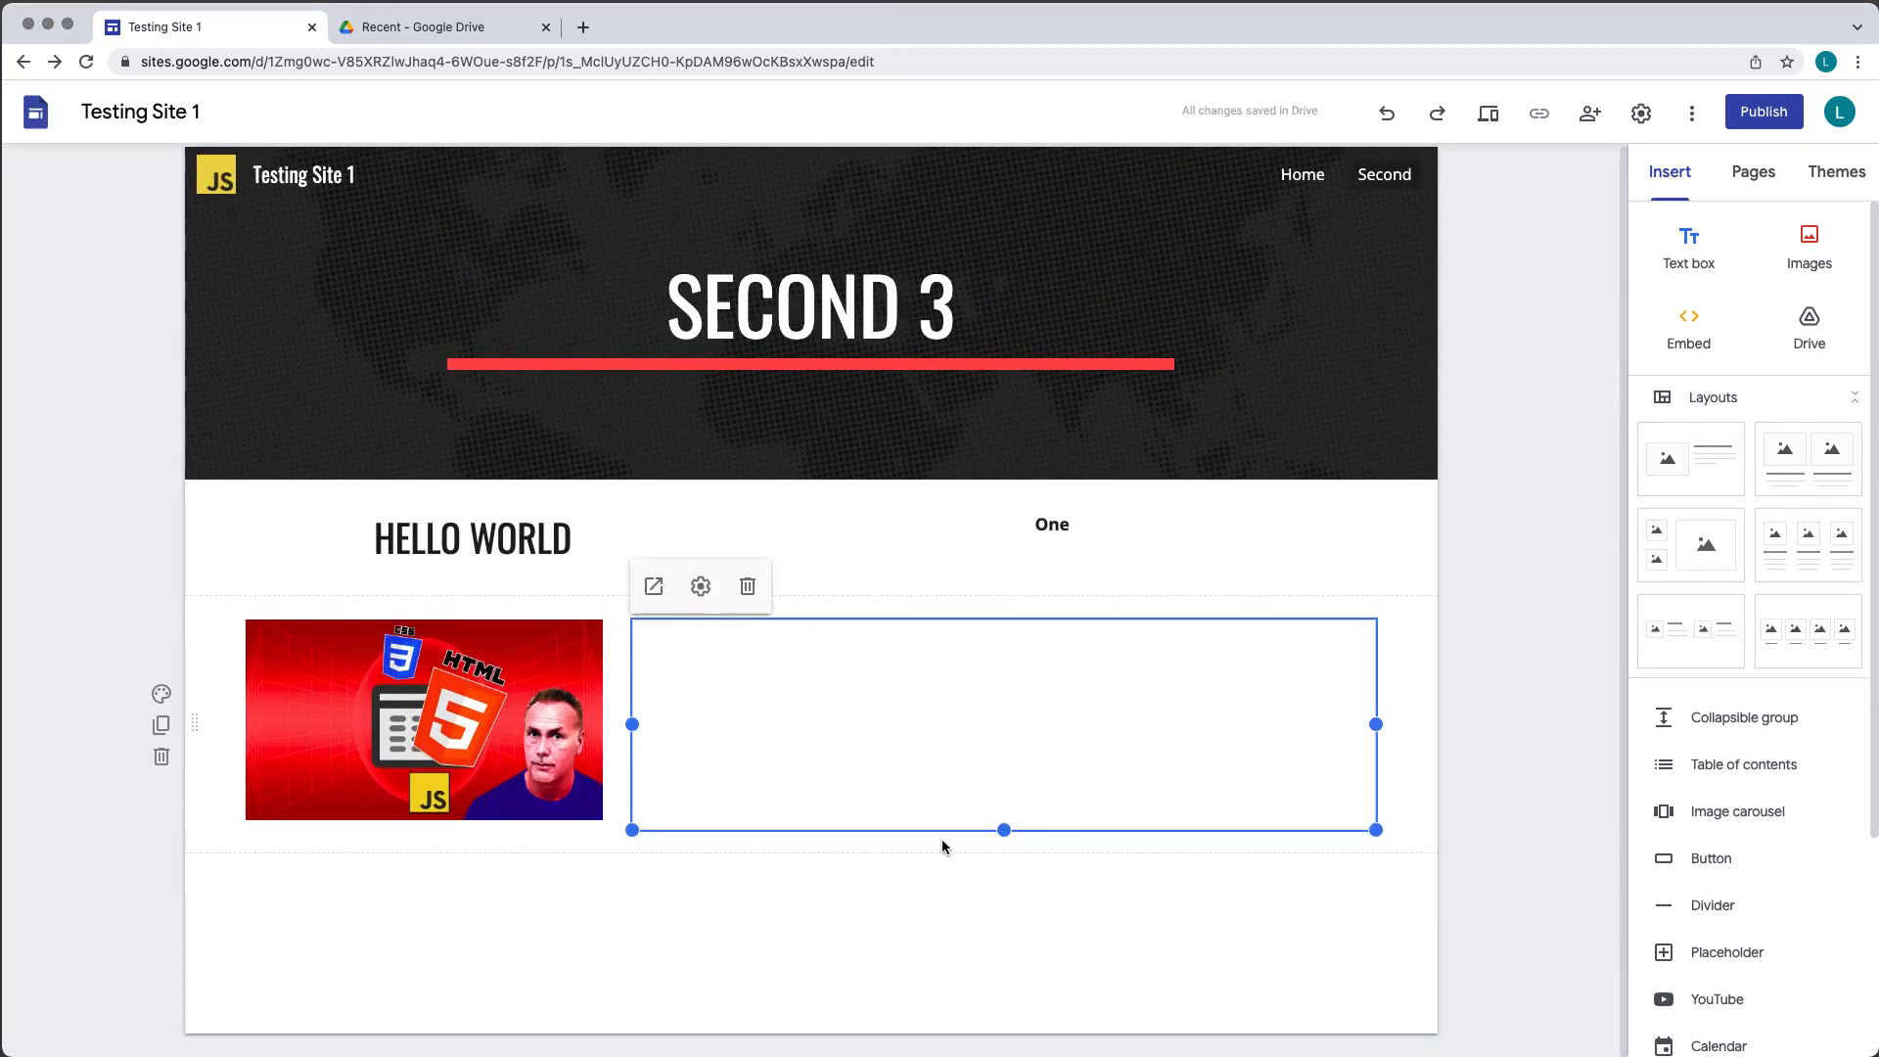
{"action": "left_click", "coordinate": [437, 768]}
{"action": "left_click_drag", "start_coordinate": [424, 820], "coordinate": [421, 832]}
{"action": "left_click", "coordinate": [507, 936]}
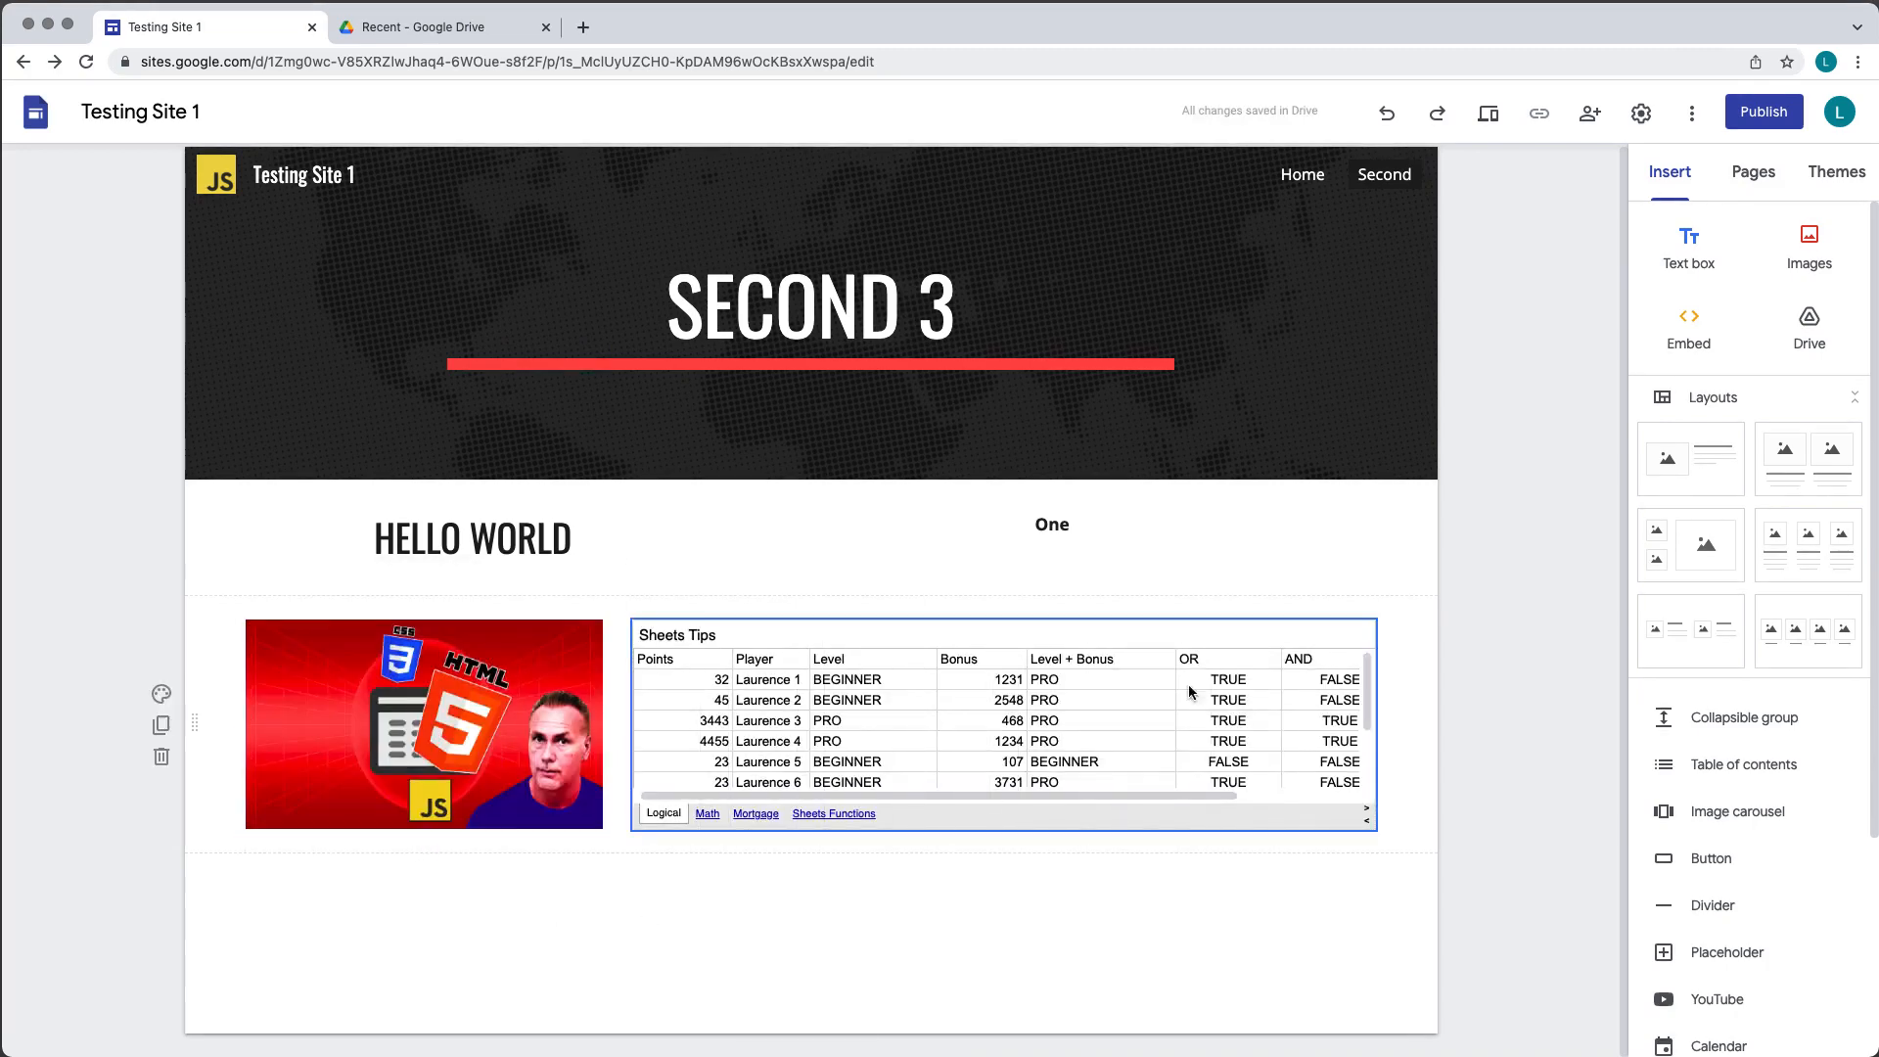
Preview the page and check the resized spreadsheet by scrolling its rows and viewing the Mortgage, Sheets Functions and Logical sheets
{"action": "left_click", "coordinate": [1486, 116]}
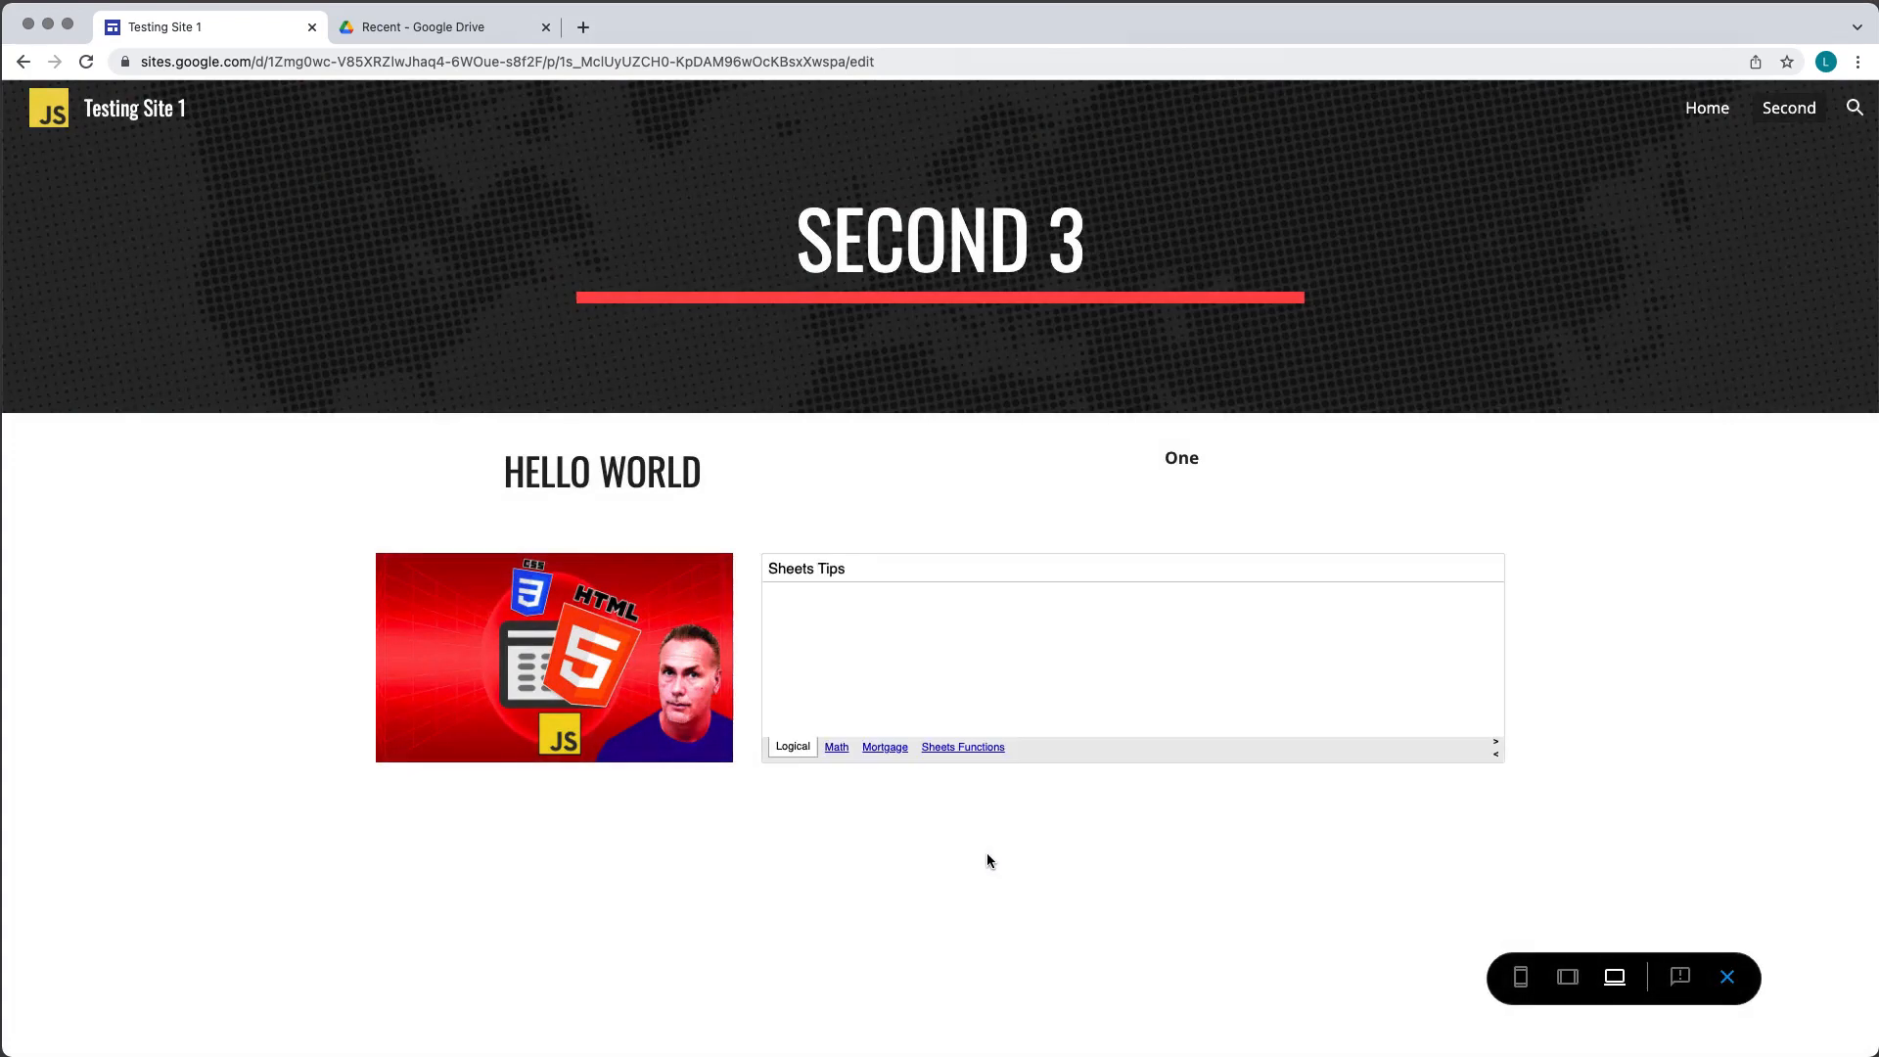
{"action": "scroll", "coordinate": [1495, 675], "scroll_direction": "down", "scroll_amount": 3}
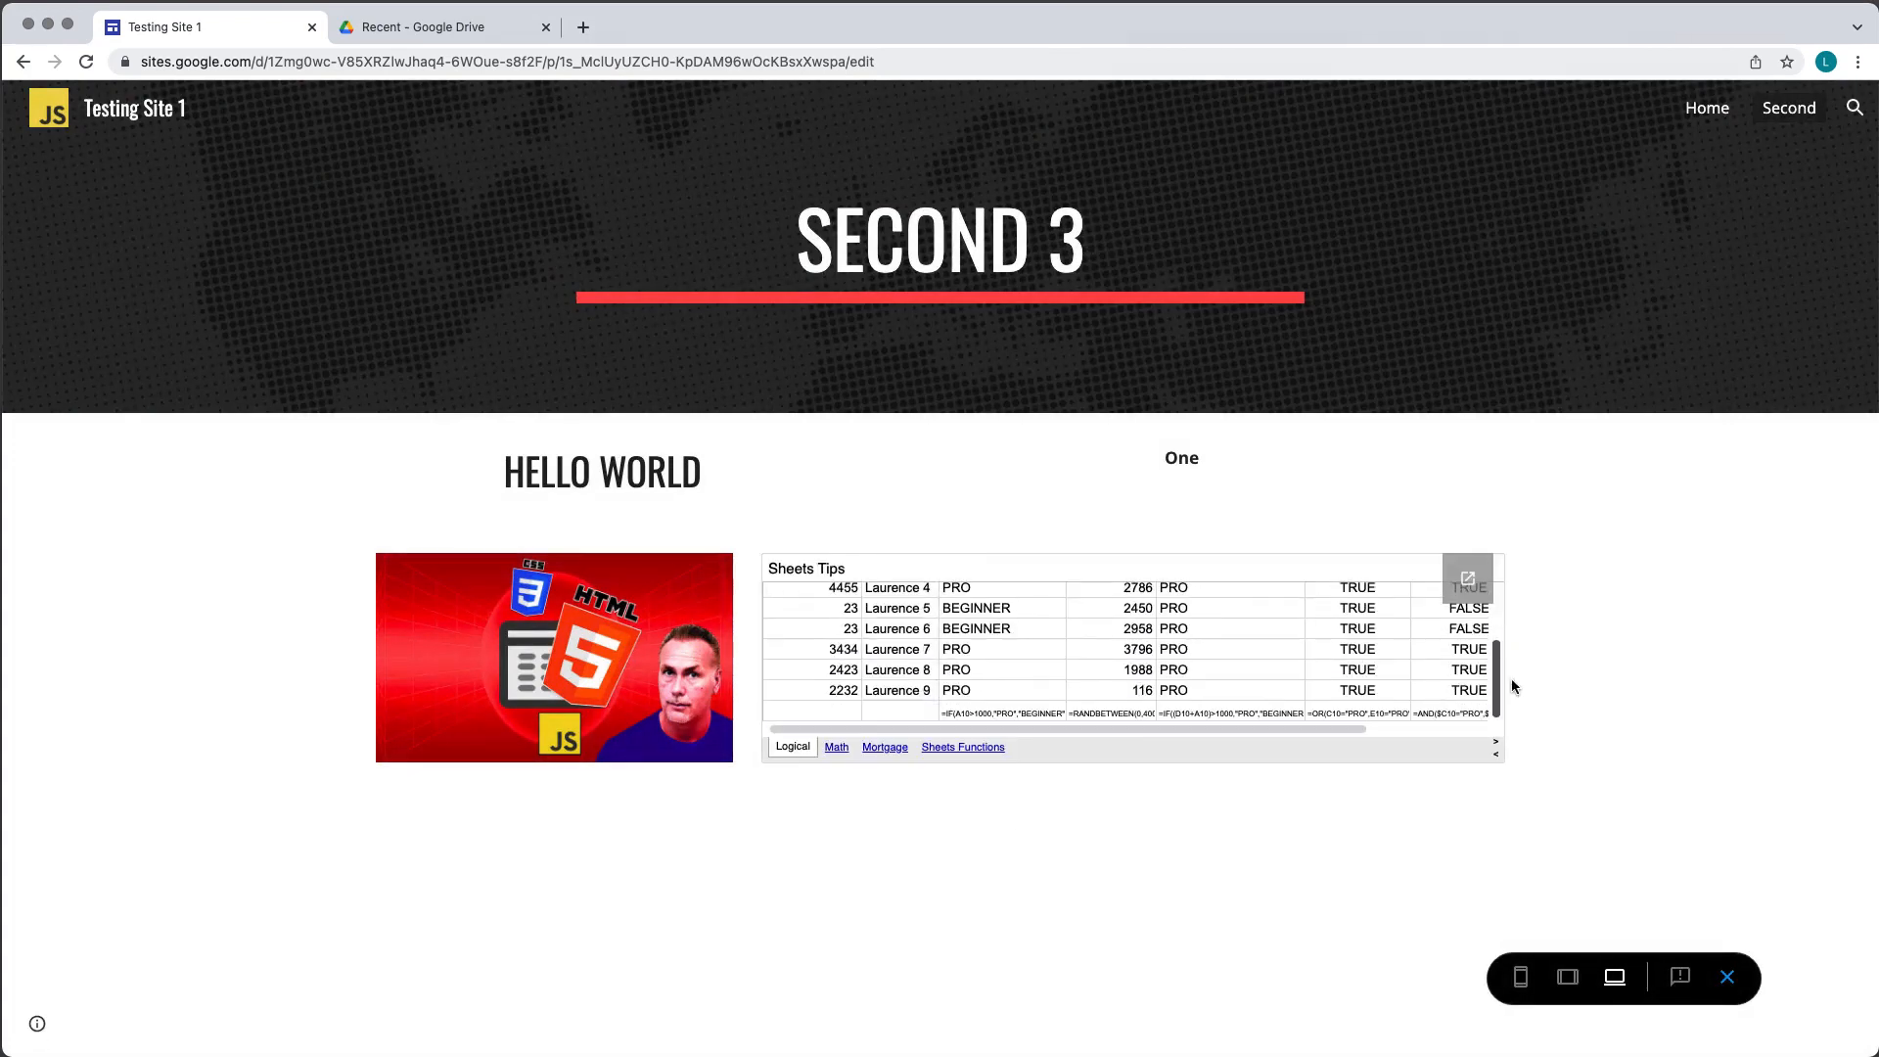
{"action": "scroll", "coordinate": [1526, 700], "scroll_direction": "up", "scroll_amount": 3}
{"action": "left_click", "coordinate": [885, 748]}
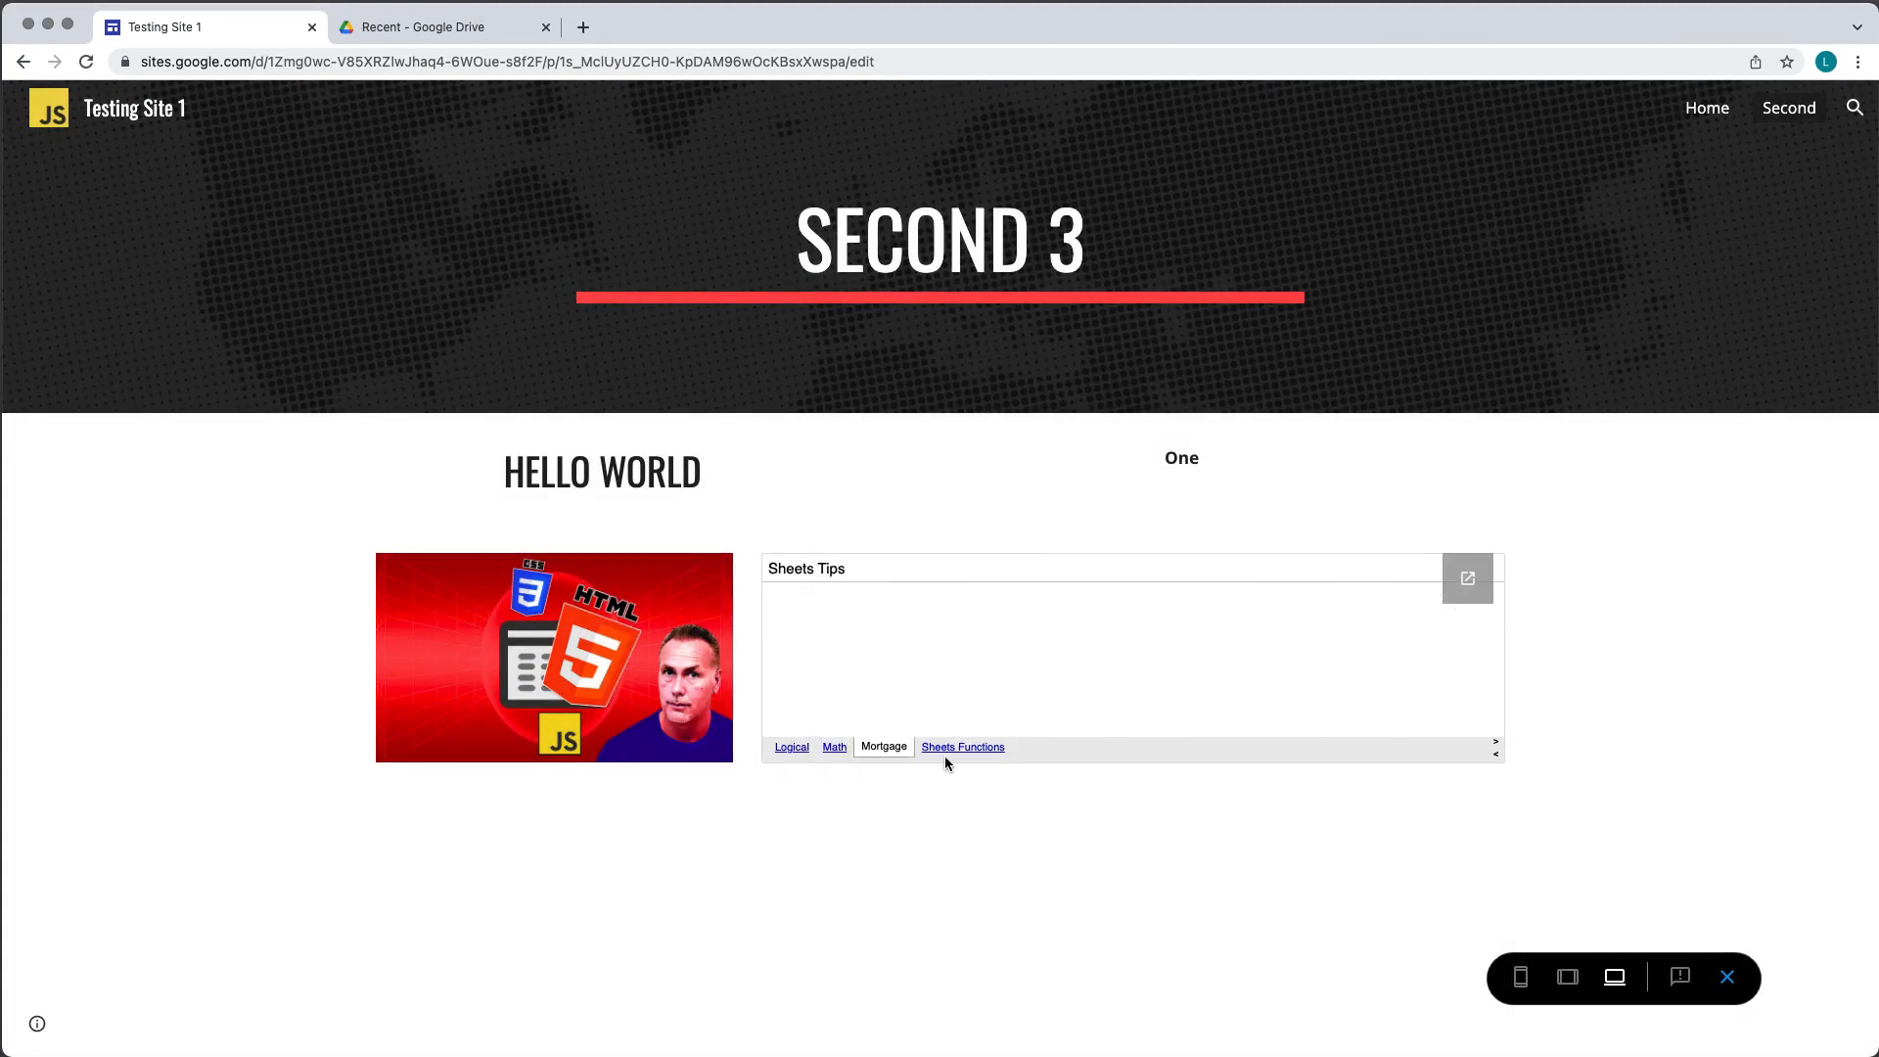
{"action": "left_click", "coordinate": [952, 751]}
{"action": "left_click", "coordinate": [791, 746]}
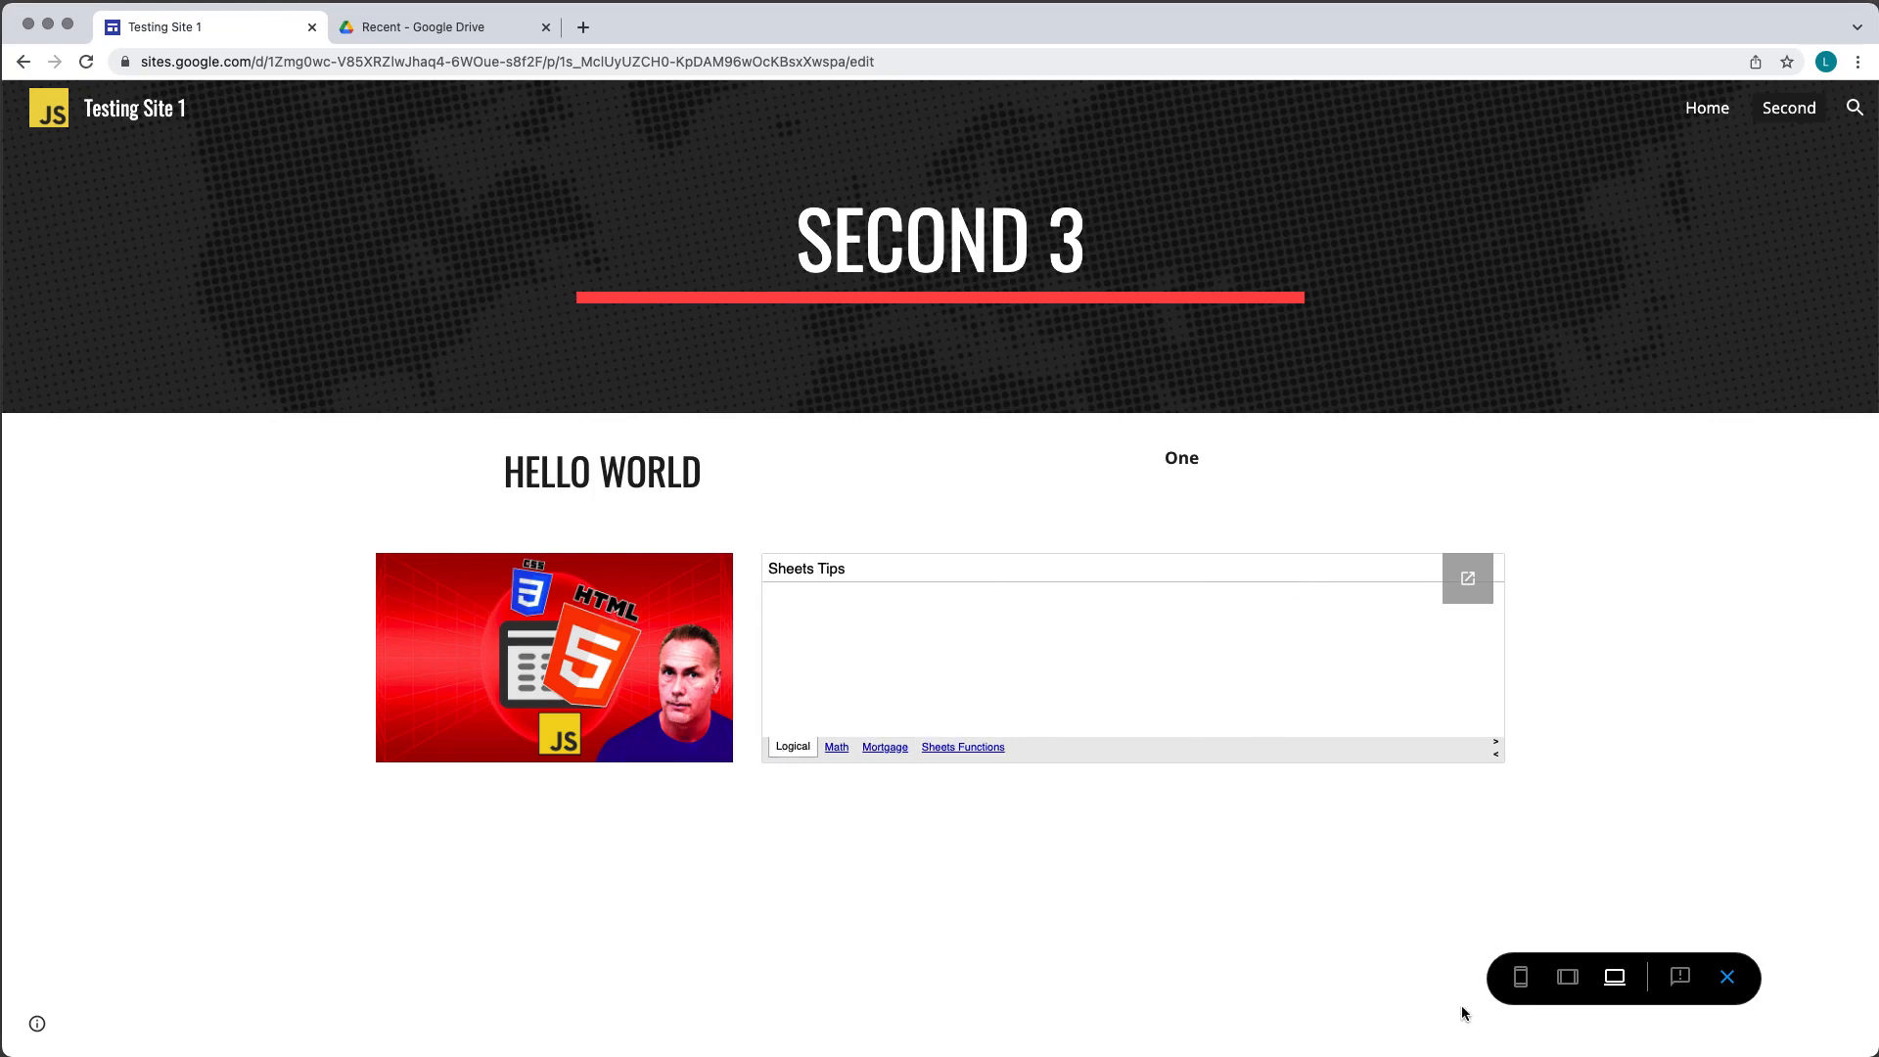
Check the page preview in the phone, tablet and large screen layouts, and return to editing
{"action": "left_click", "coordinate": [1523, 982]}
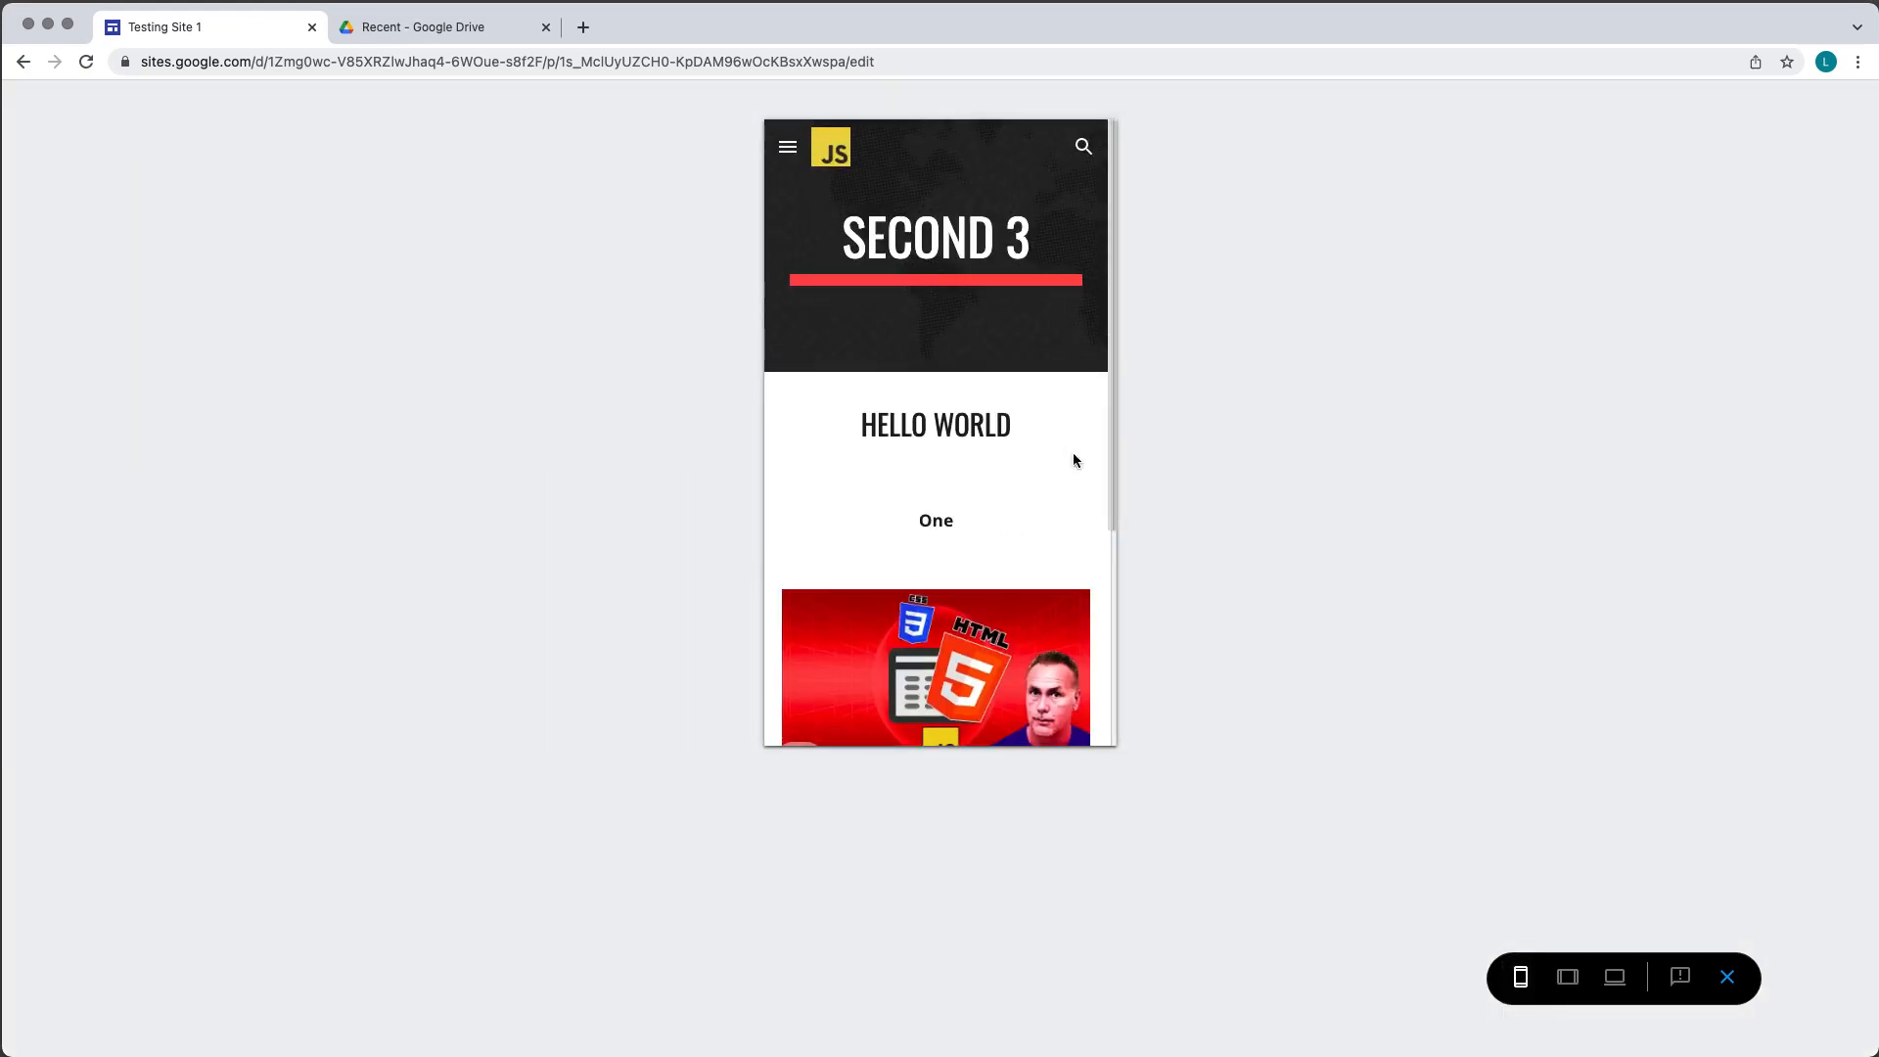
{"action": "scroll", "coordinate": [1101, 499], "scroll_direction": "down", "scroll_amount": 5}
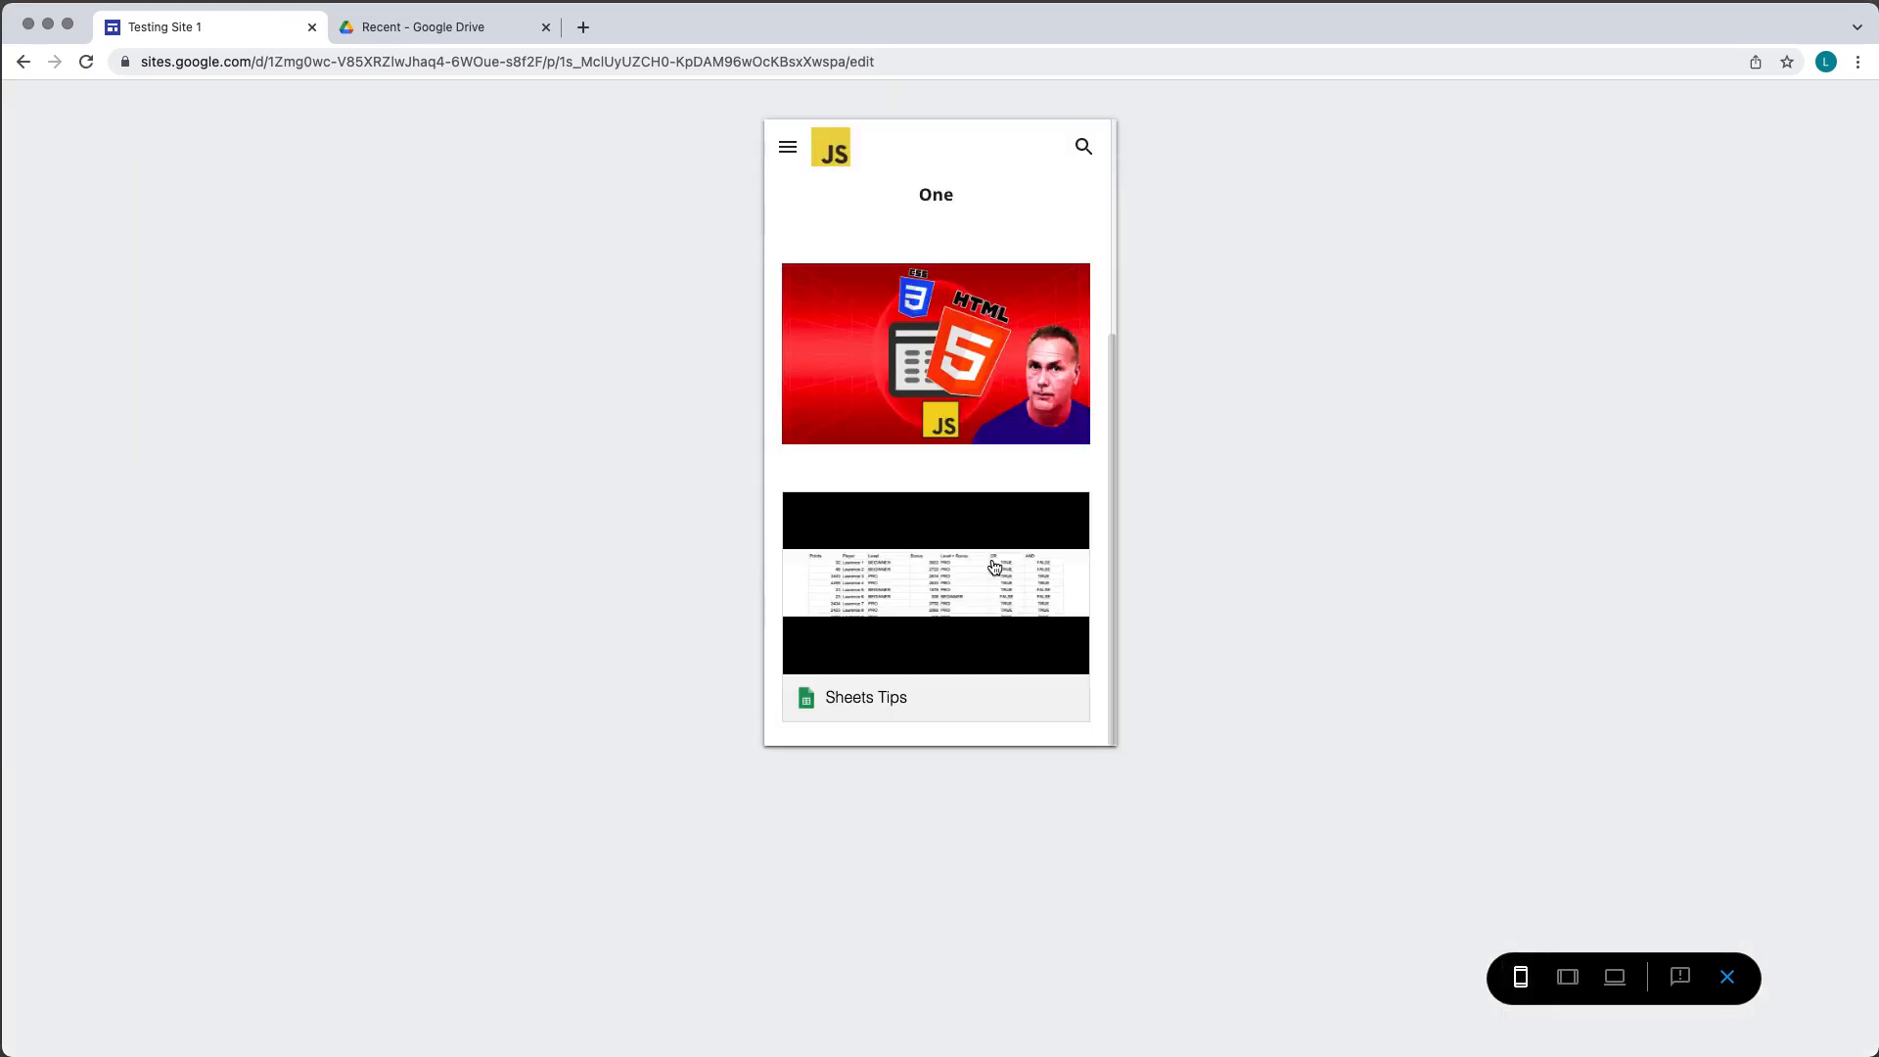
{"action": "left_click", "coordinate": [1566, 977]}
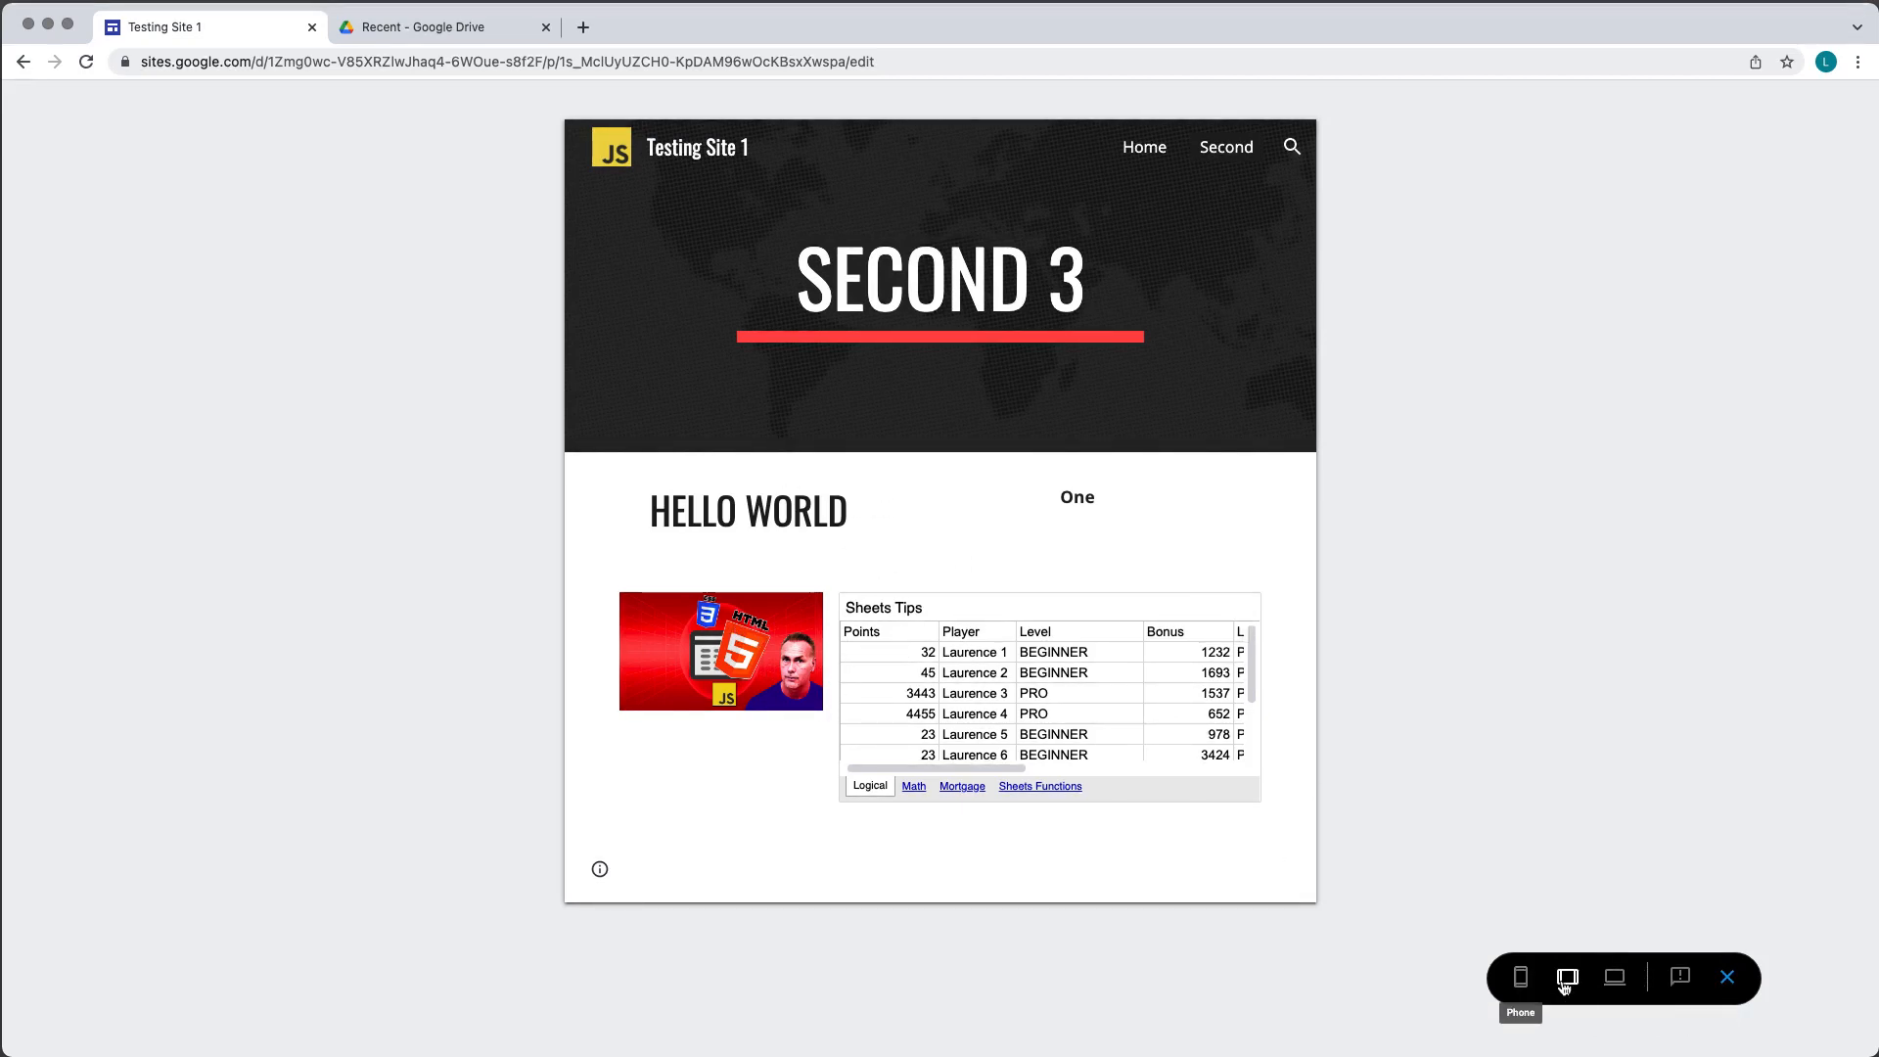
{"action": "left_click", "coordinate": [1612, 979]}
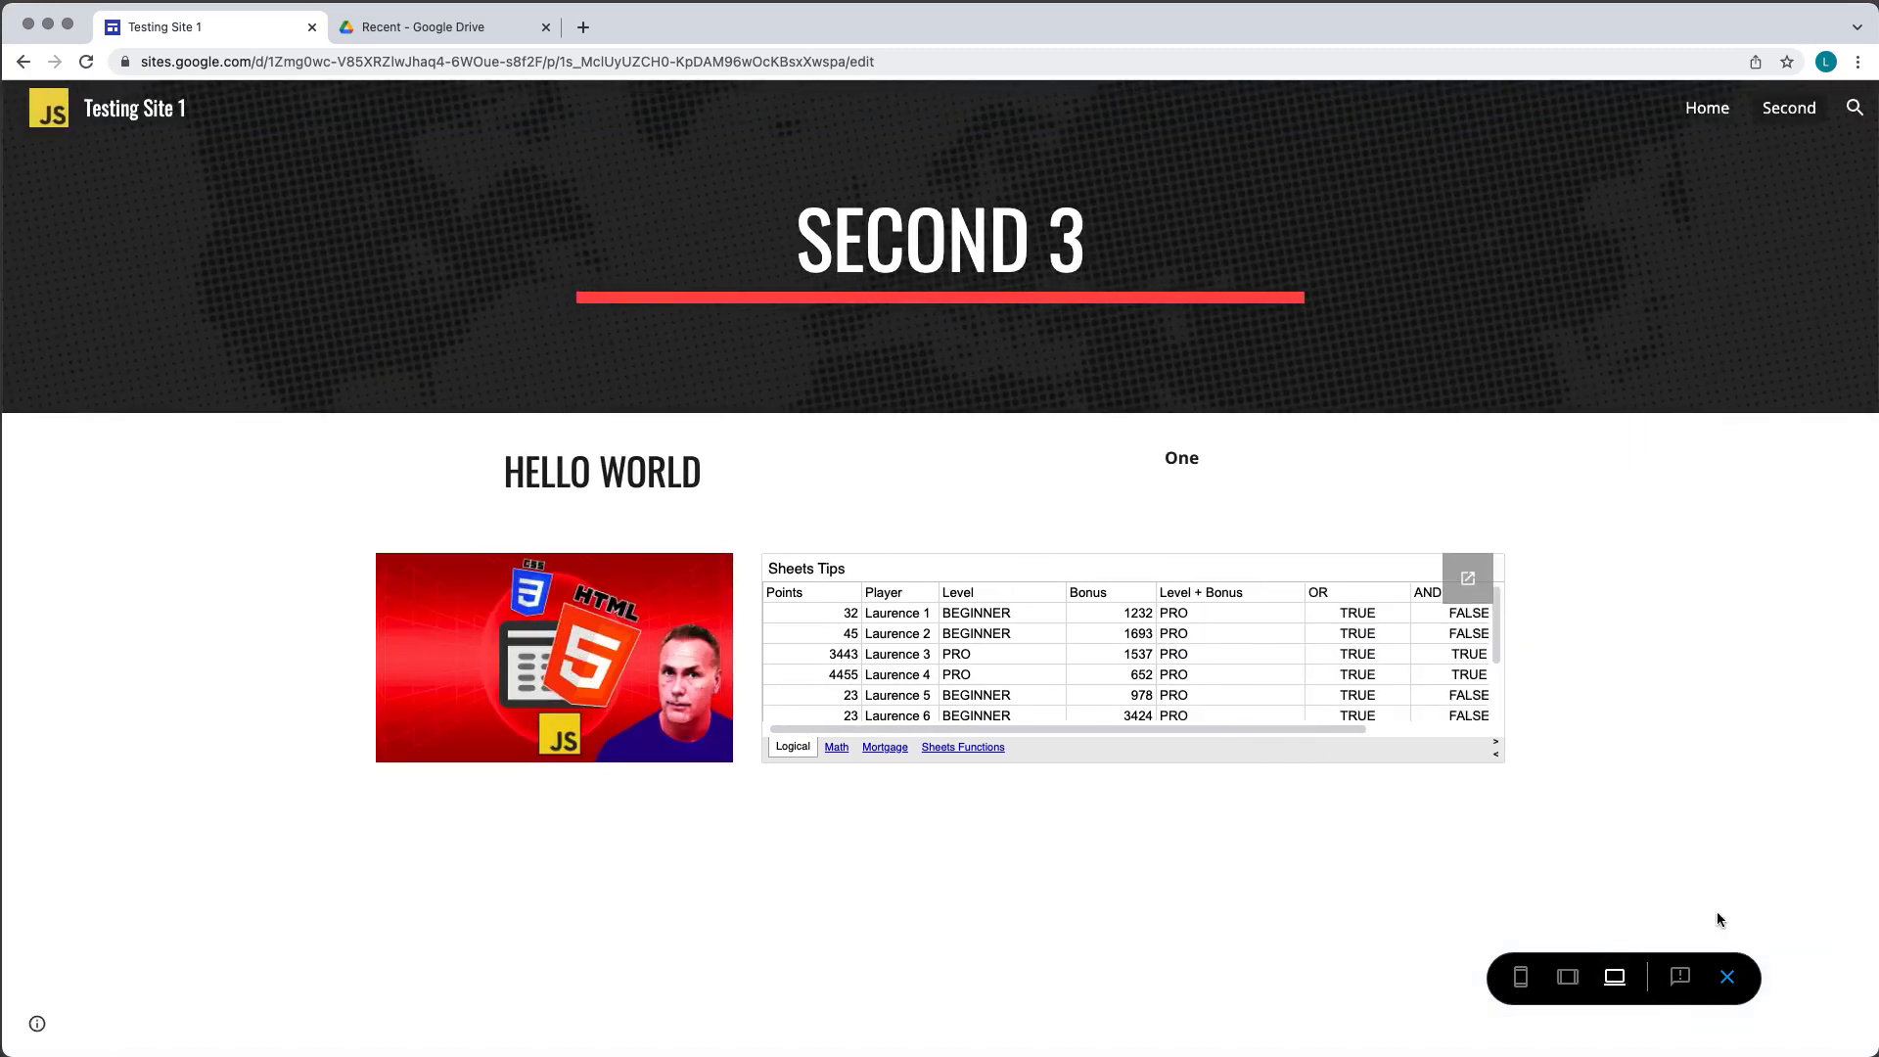
{"action": "left_click", "coordinate": [1728, 978]}
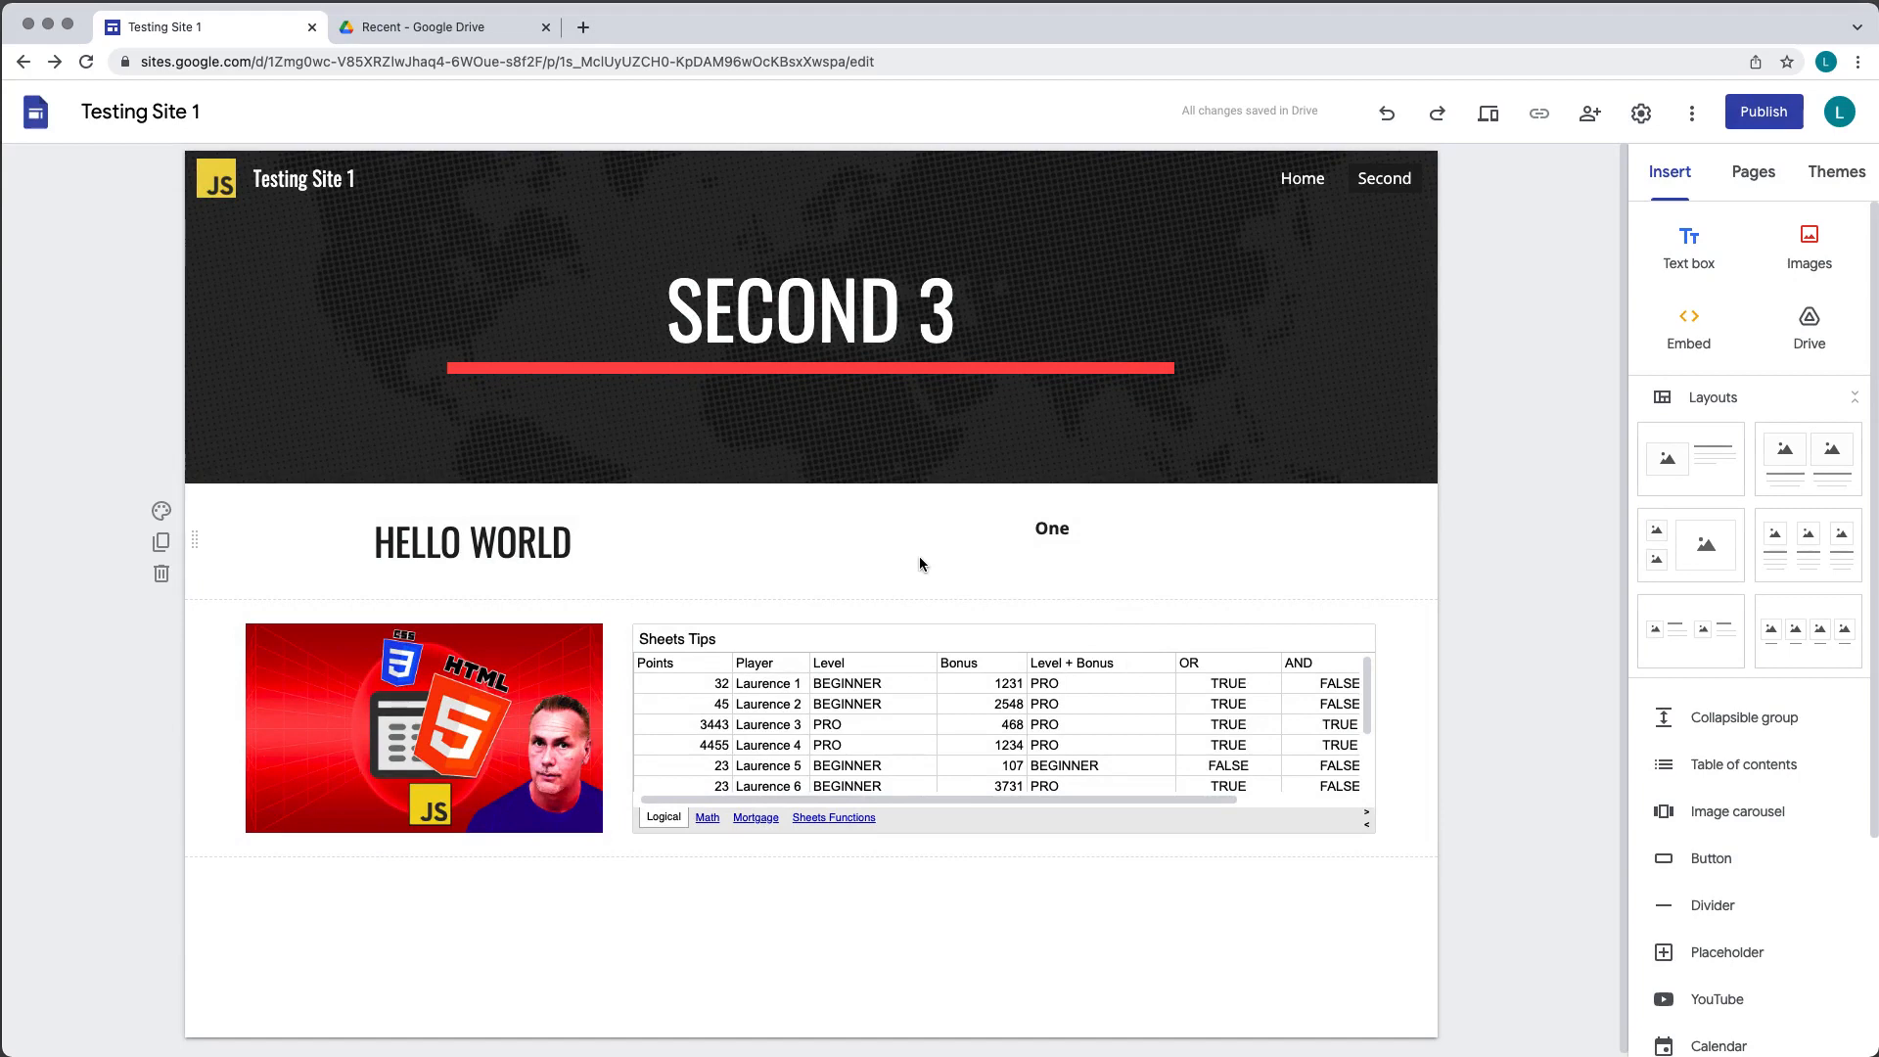